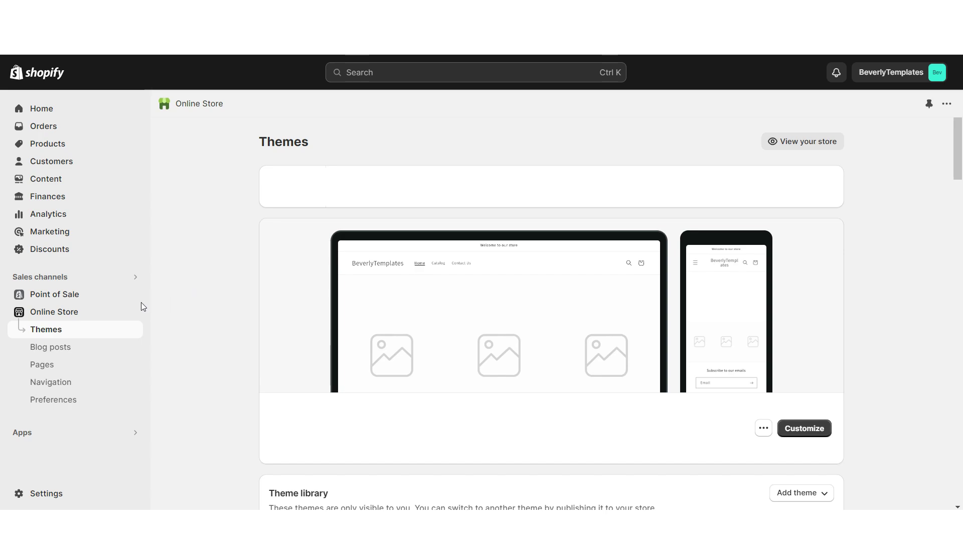
- Add the free Dawn theme to the theme library and open it for customizing
scroll(855, 365, "down", 15)
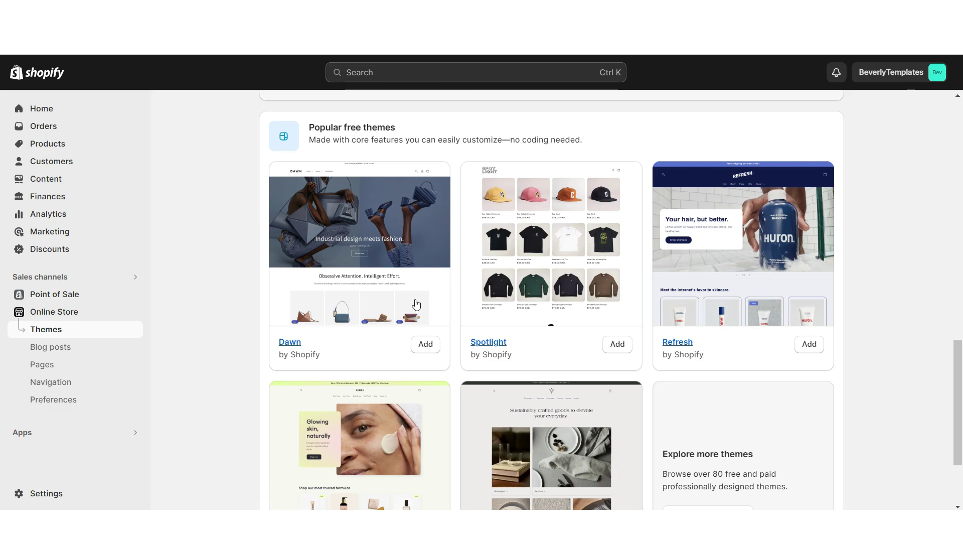
left_click(435, 345)
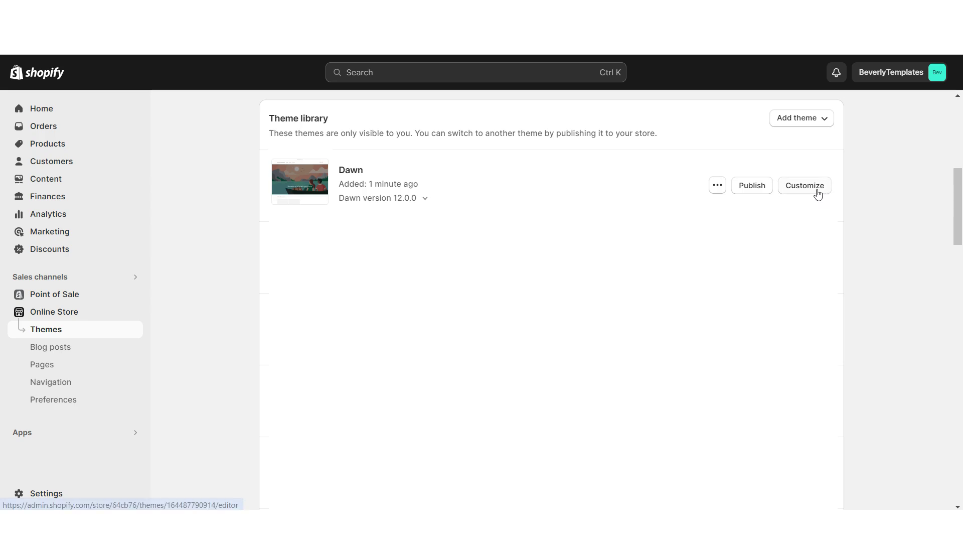
left_click(818, 195)
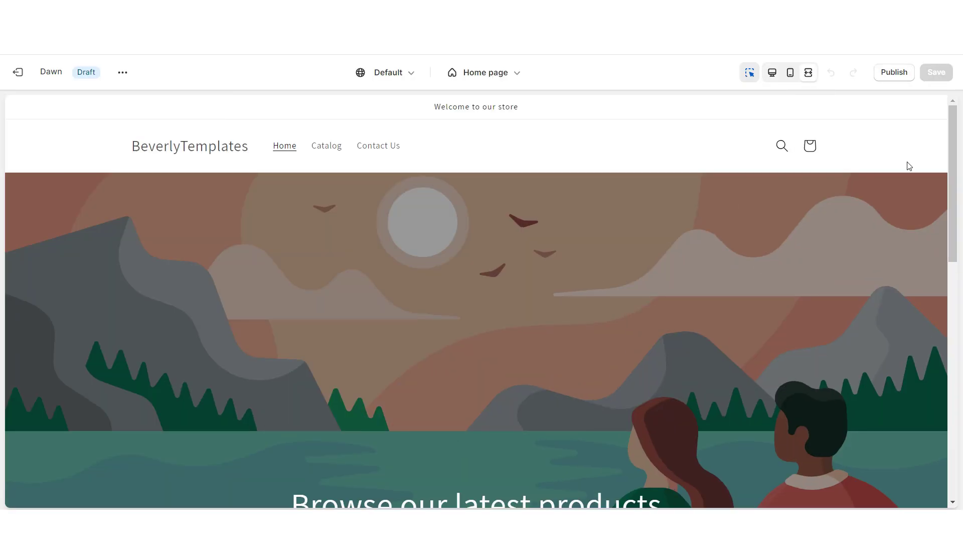
- Set the header's desktop logo position to Middle center and save
scroll(946, 203, "down", 10)
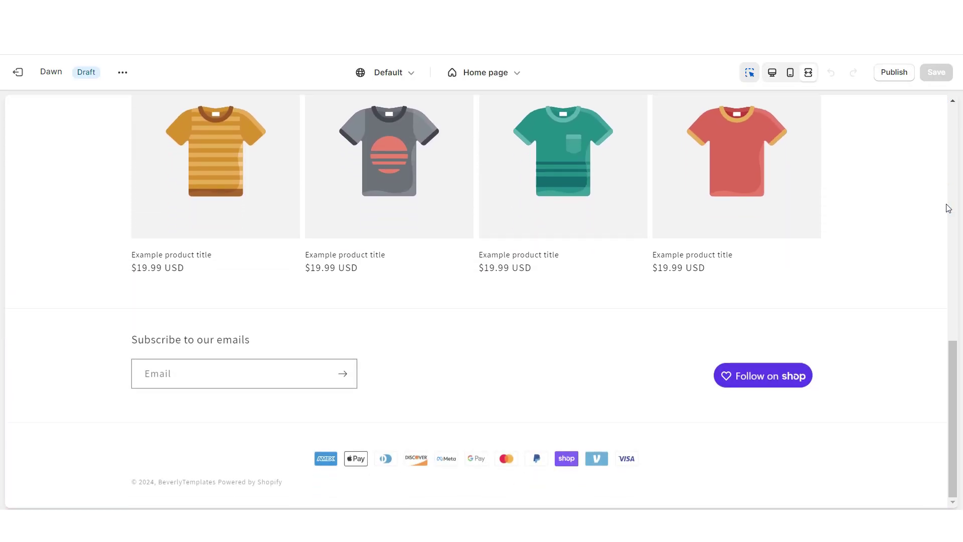
left_click(790, 73)
scroll(705, 159, "down", 1)
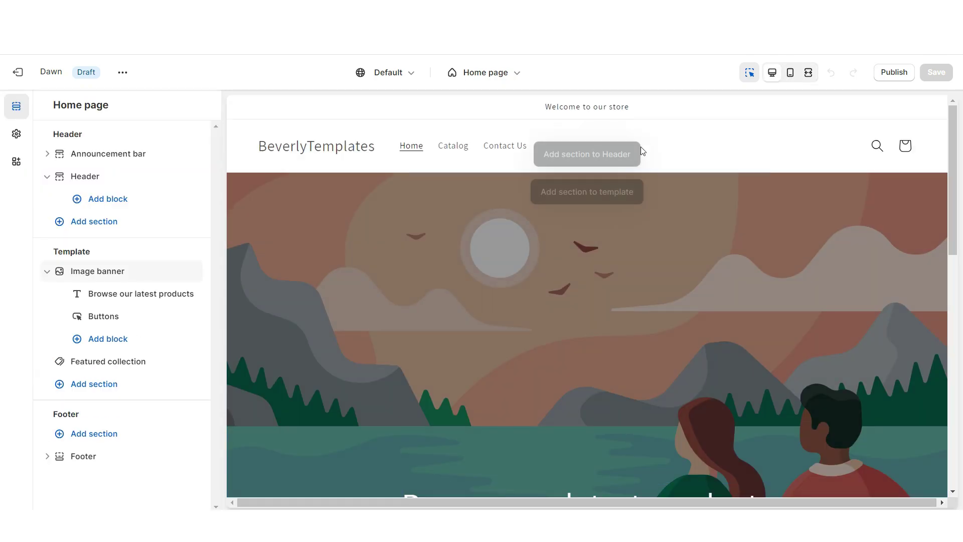
left_click(640, 148)
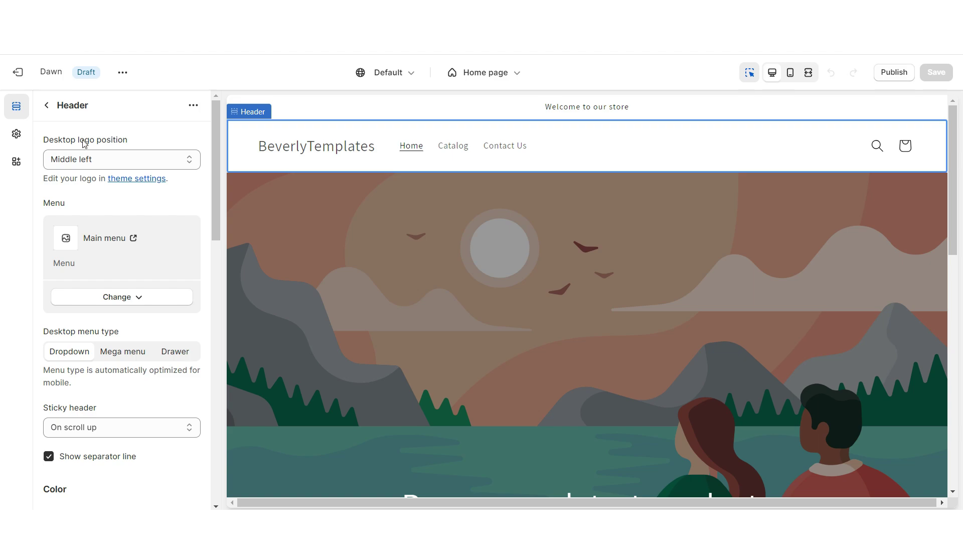
left_click(98, 150)
left_click(97, 207)
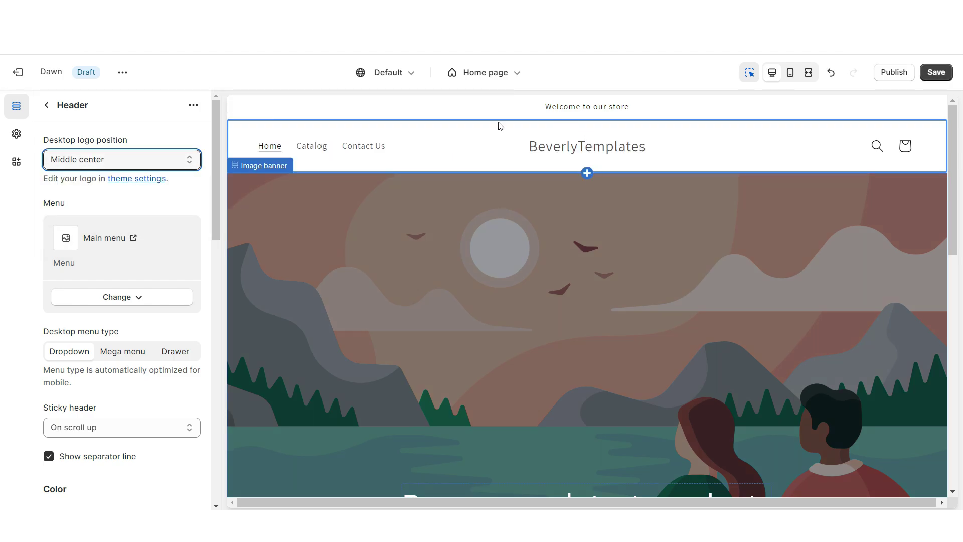
key("ctrl+s")
- Set the header's Sticky header option to Always and save
scroll(538, 164, "down", 6)
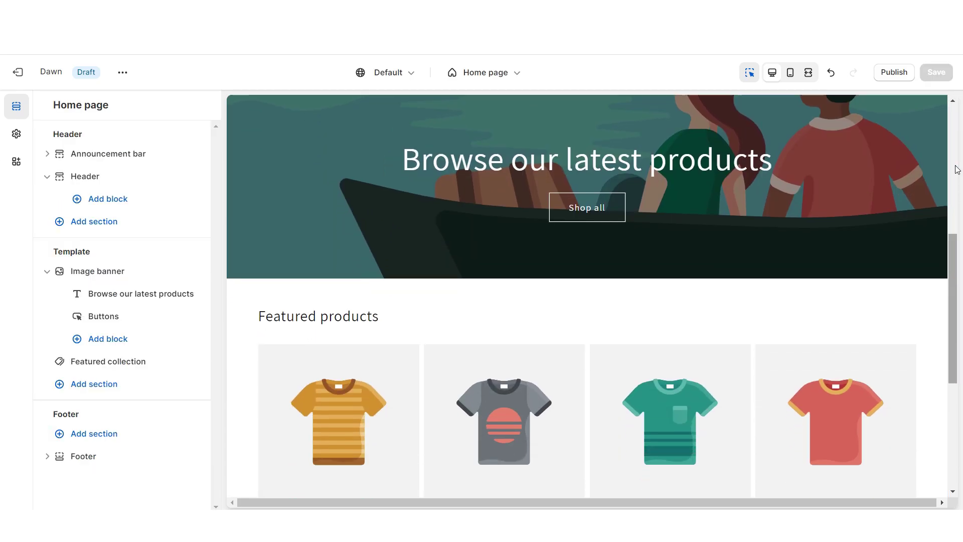
scroll(954, 165, "up", 6)
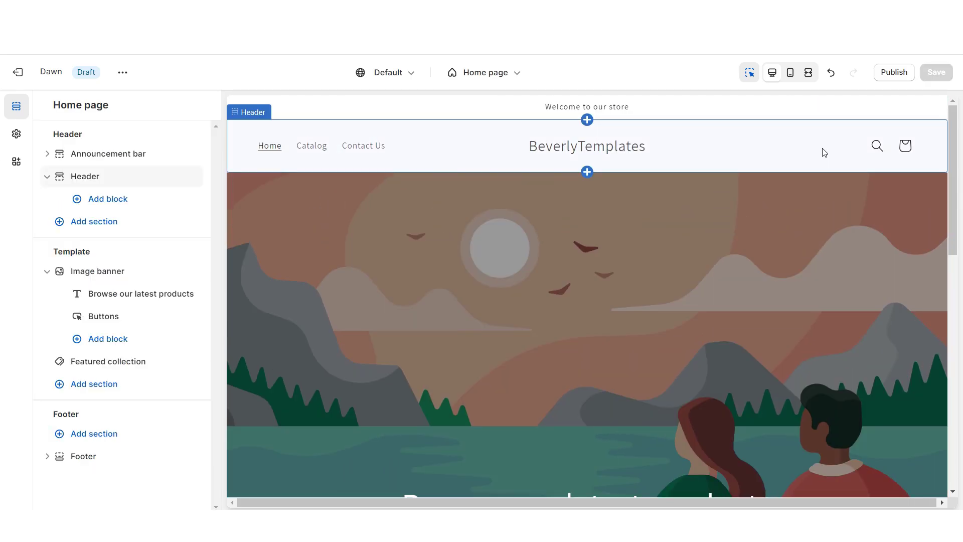
left_click(823, 152)
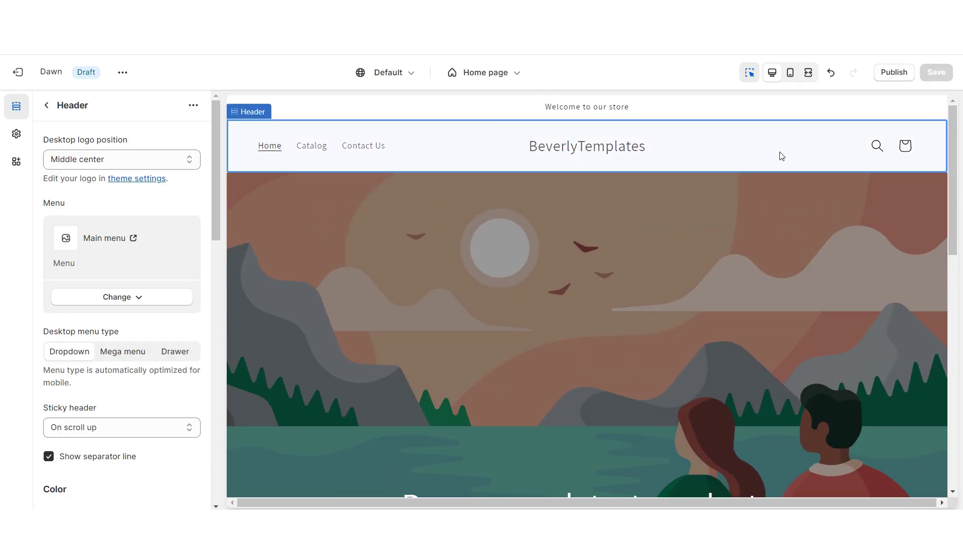
left_click(66, 429)
left_click(63, 444)
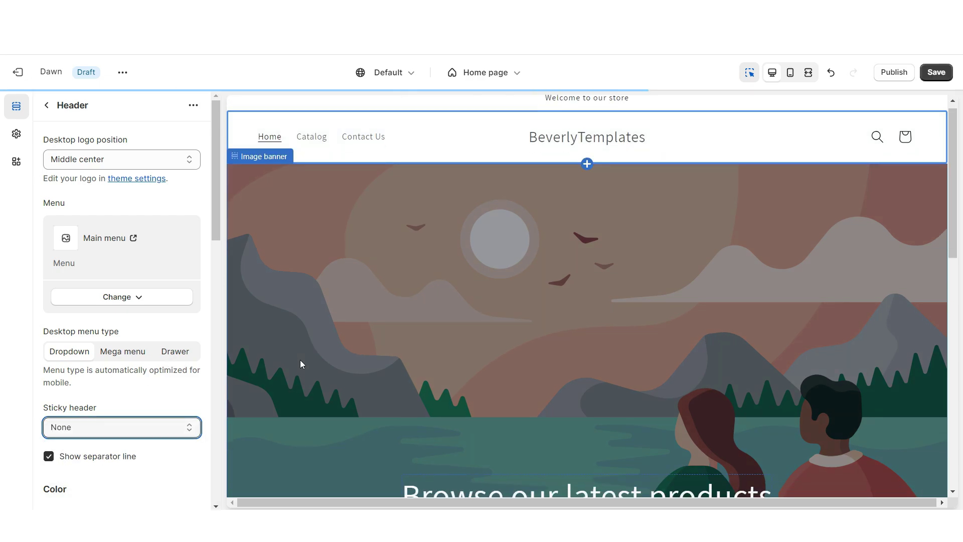
left_click(93, 427)
left_click(93, 465)
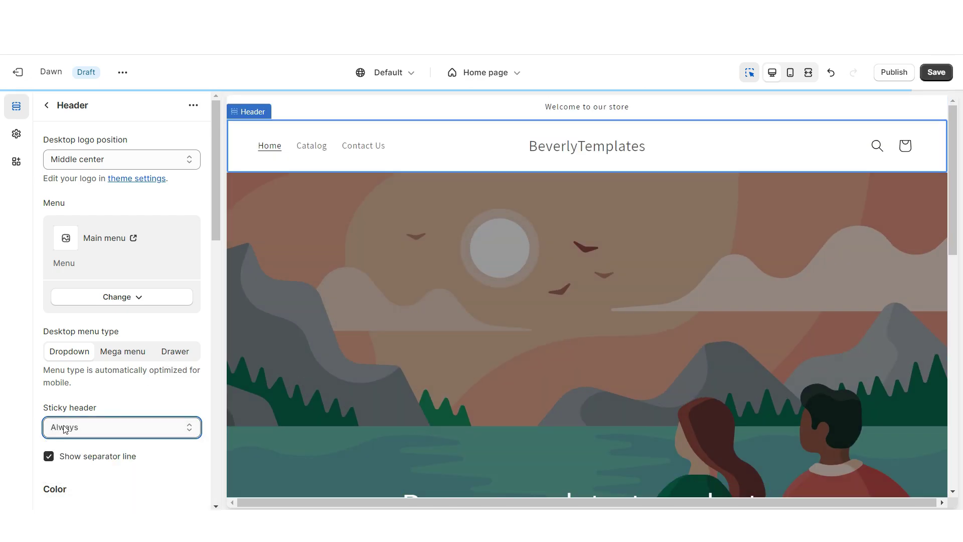
scroll(306, 375, "down", 4)
scroll(294, 381, "down", 5)
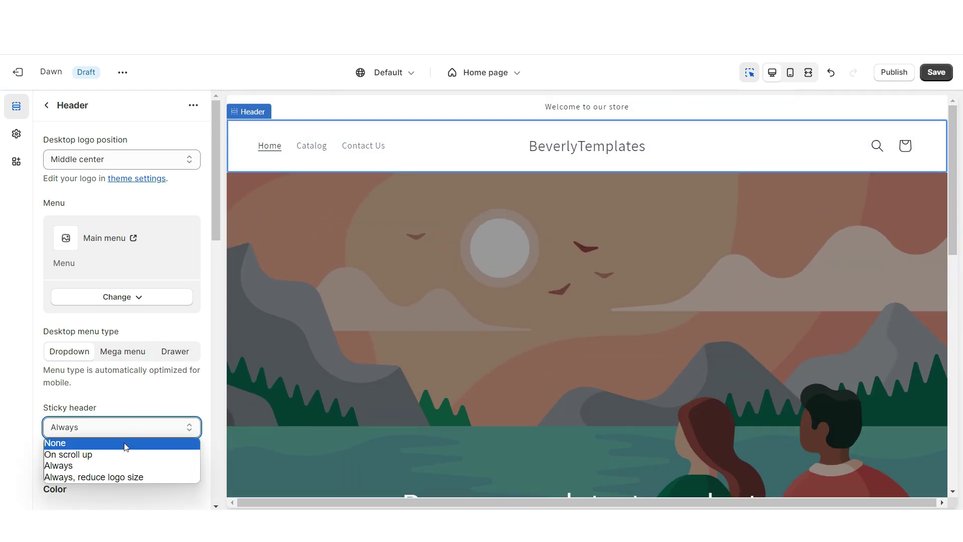
key("ctrl+s")
left_click(16, 134)
left_click(90, 143)
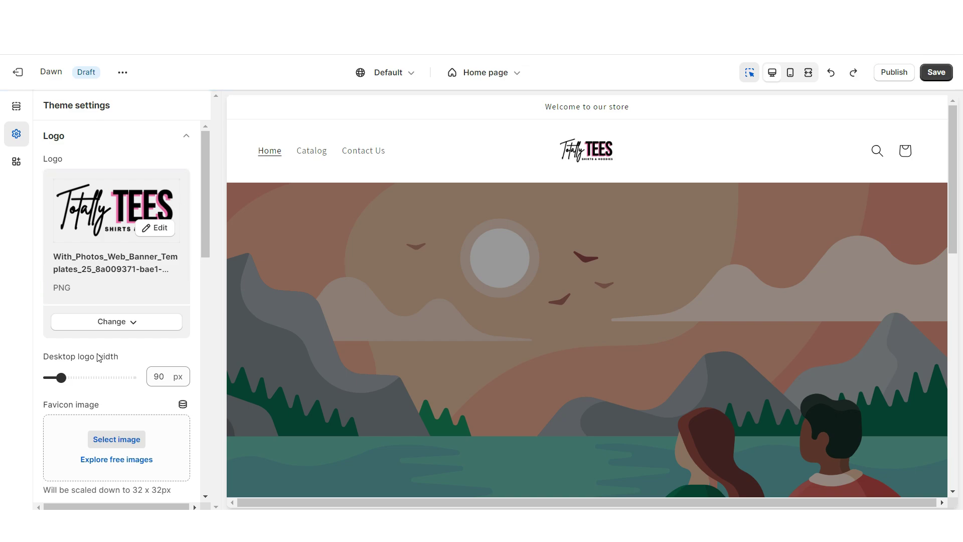
- Widen the header logo to 240 px and give the announcement bar color Scheme 3
left_click_drag(89, 379, 122, 380)
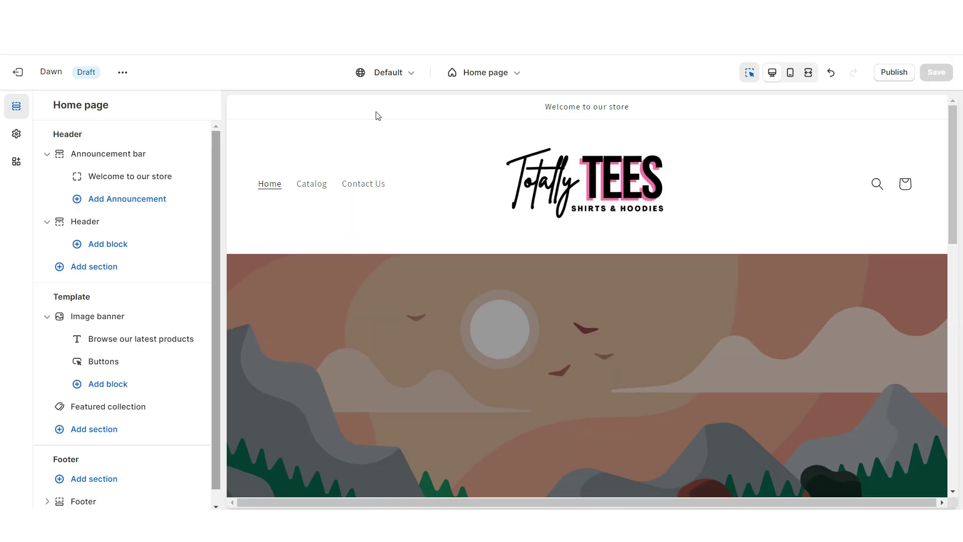
left_click(382, 111)
left_click(138, 202)
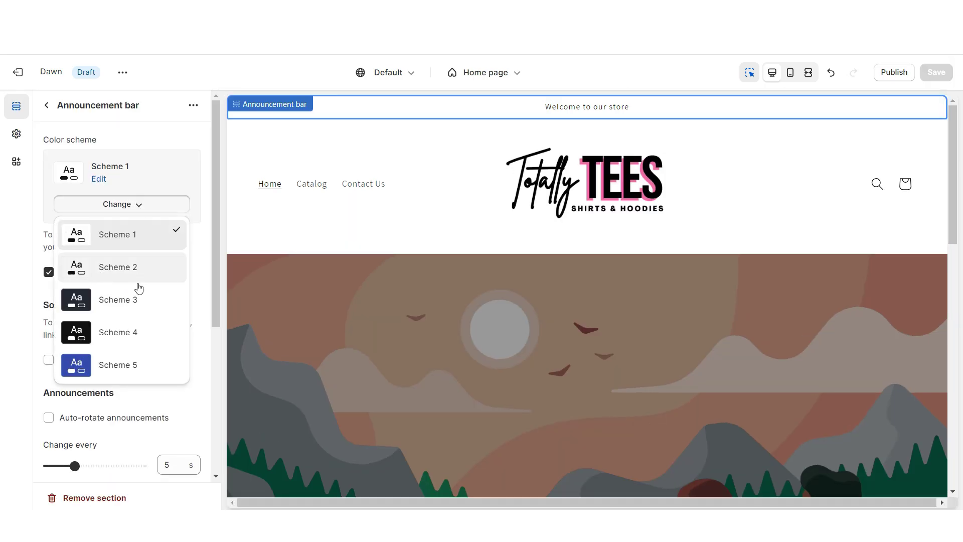
left_click(136, 308)
- Set Scheme 3's background color to pure black #000000 in Theme settings
left_click(16, 134)
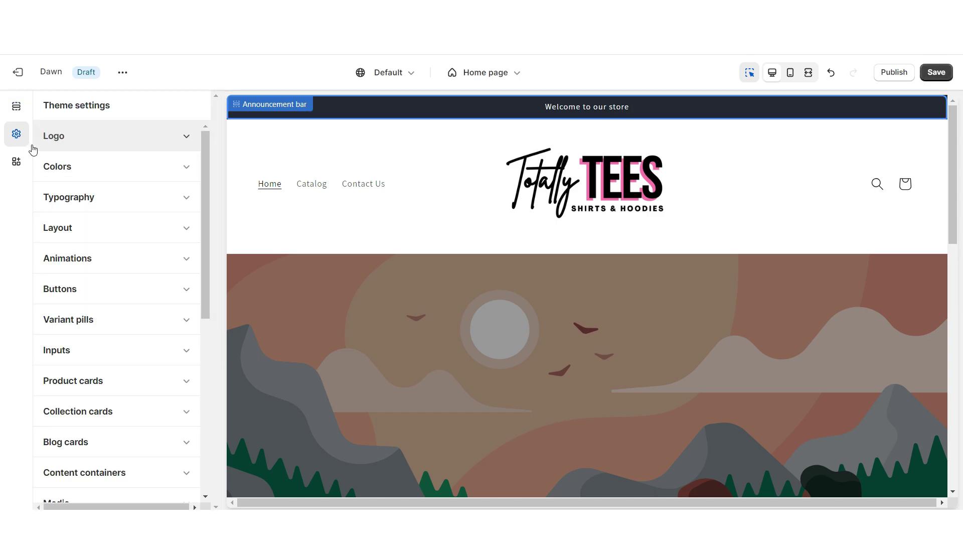
left_click(66, 166)
left_click(77, 320)
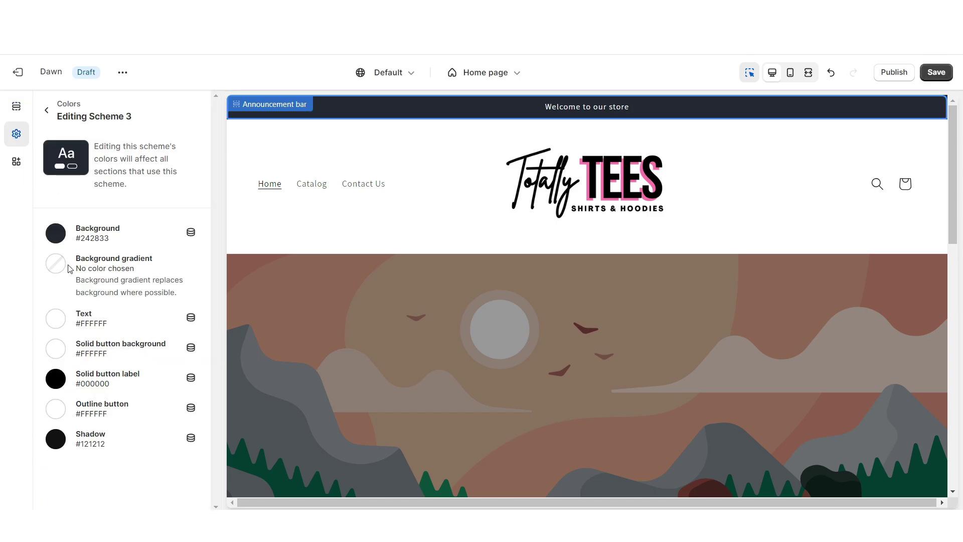
left_click(56, 233)
left_click(60, 350)
left_click(28, 366)
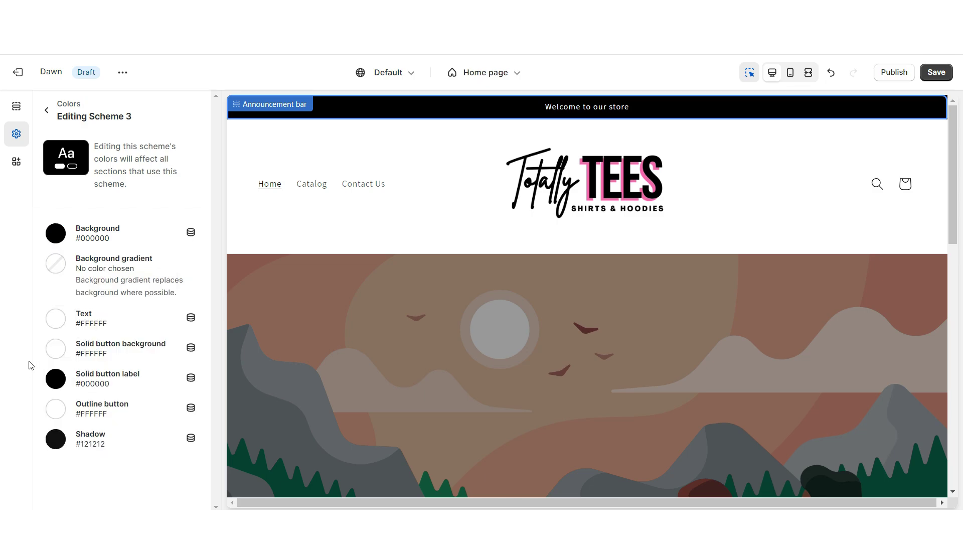
left_click(16, 105)
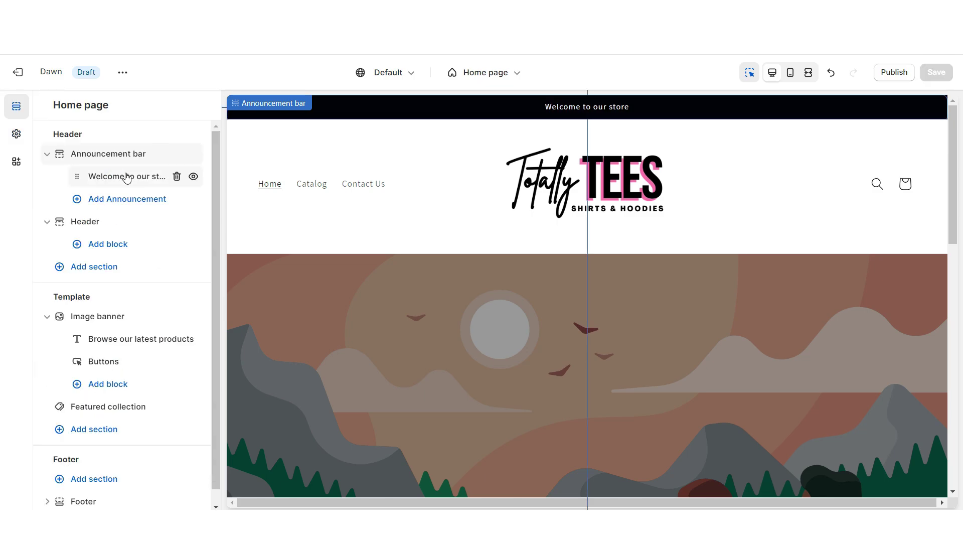
- Change the announcement text to 'FREE SHIPPING FOR U.S. & CANADA'
left_click(126, 177)
left_click(93, 159)
key("ctrl+a")
type("✧ FREE SHIPPING FOR U.S. & CANADA ✧")
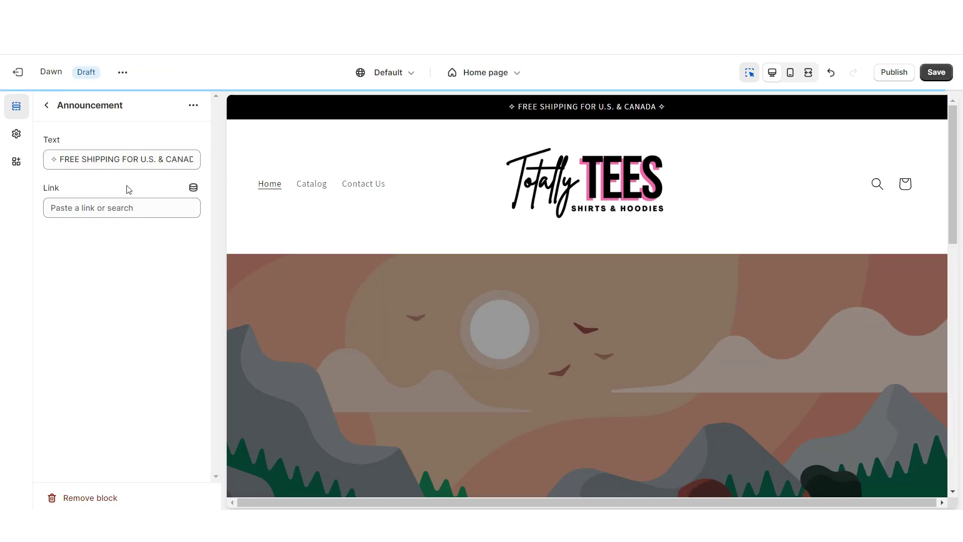
left_click(118, 209)
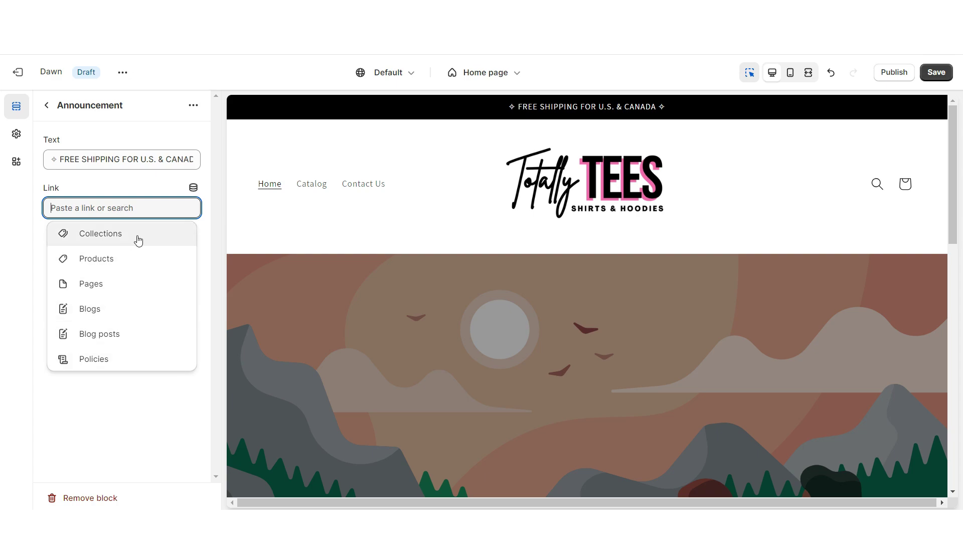
key("ctrl+z")
- Add a second announcement bar above the header using Scheme 1, showing desktop social icons, and save
left_click(62, 272)
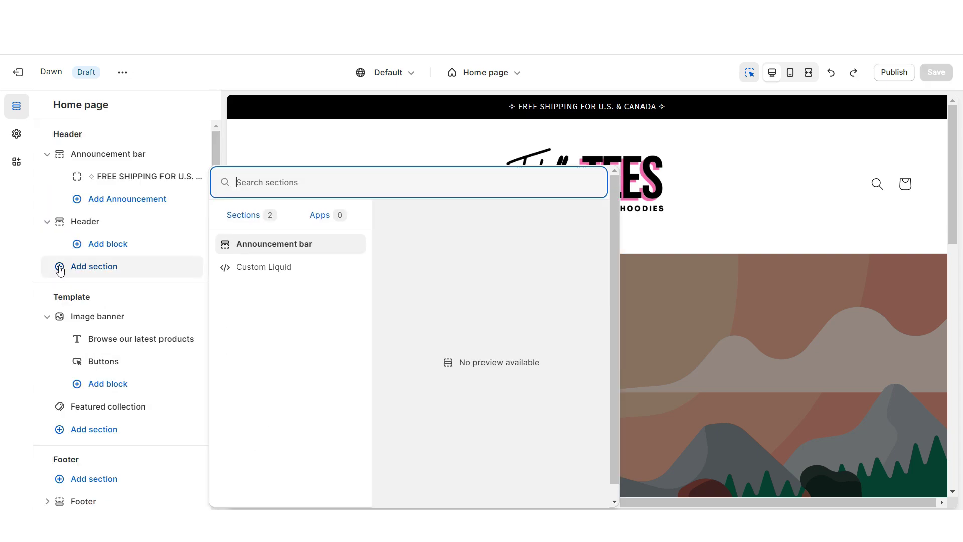
left_click(277, 249)
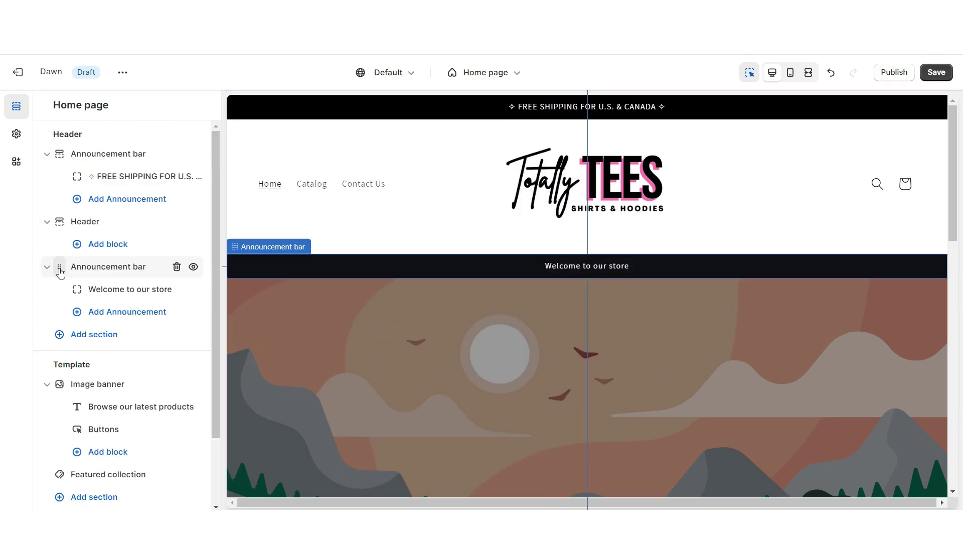
left_click_drag(58, 268, 58, 218)
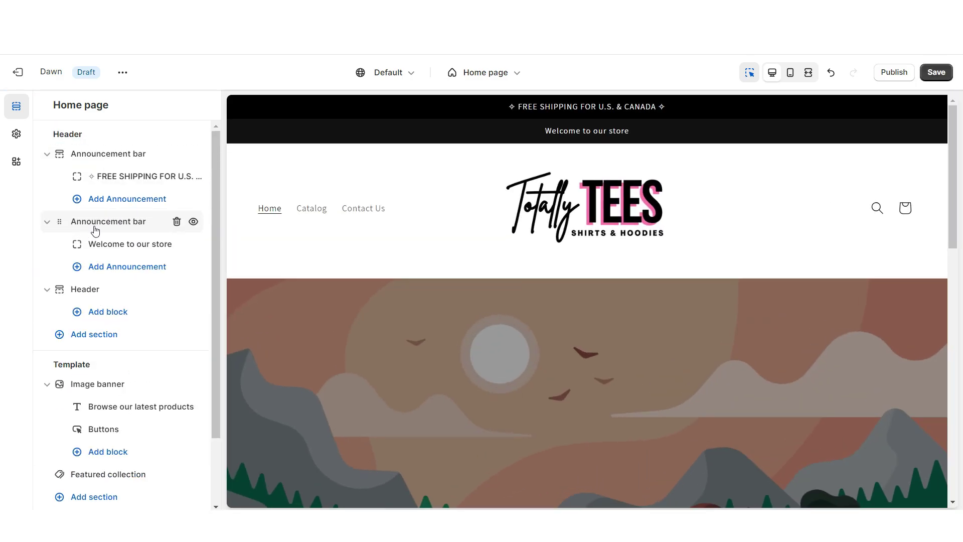
left_click(125, 227)
left_click(134, 206)
left_click(105, 231)
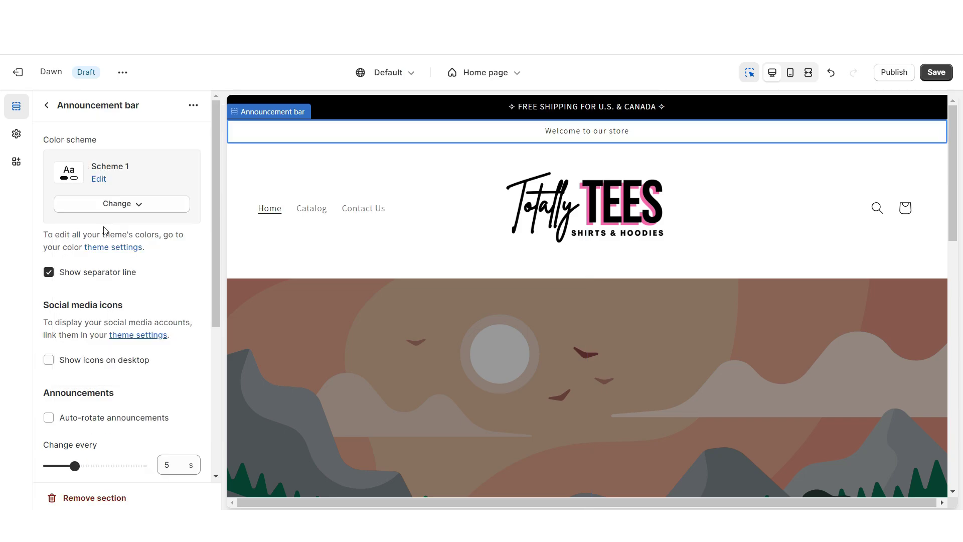
left_click(49, 360)
key("ctrl+s")
- Fill the social media account links, starting with Facebook, with 'Paste Your Link Here'
left_click(16, 133)
scroll(112, 306, "down", 7)
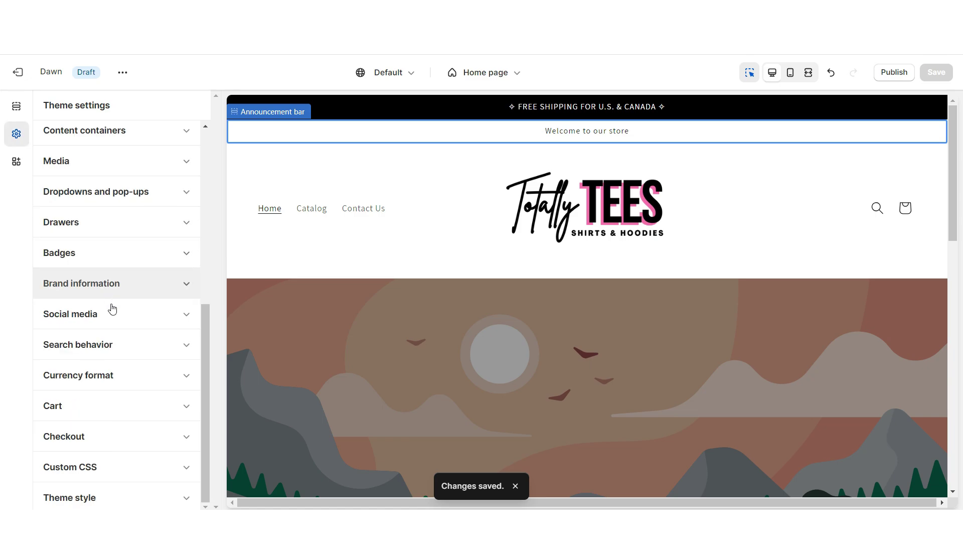
left_click(117, 316)
scroll(112, 314, "down", 3)
left_click(104, 255)
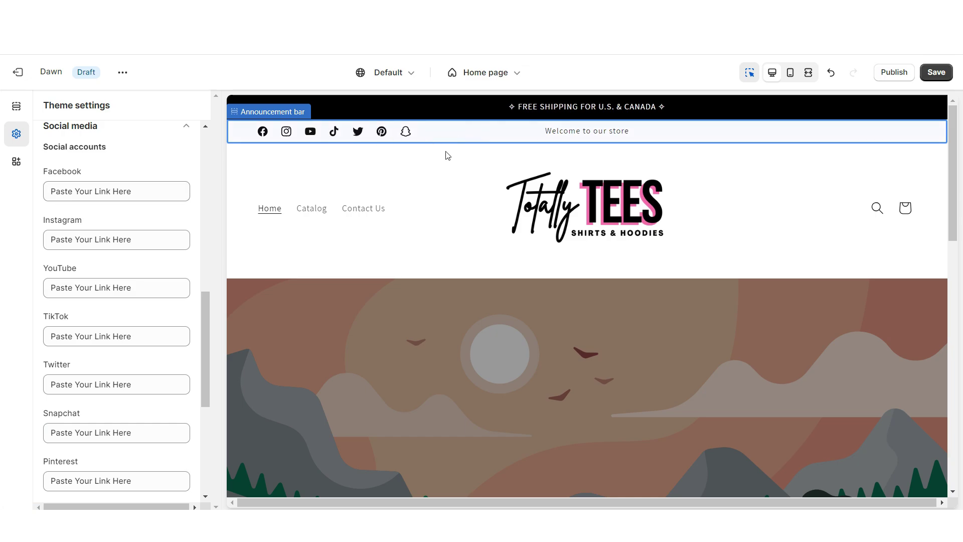
scroll(652, 301, "down", 15)
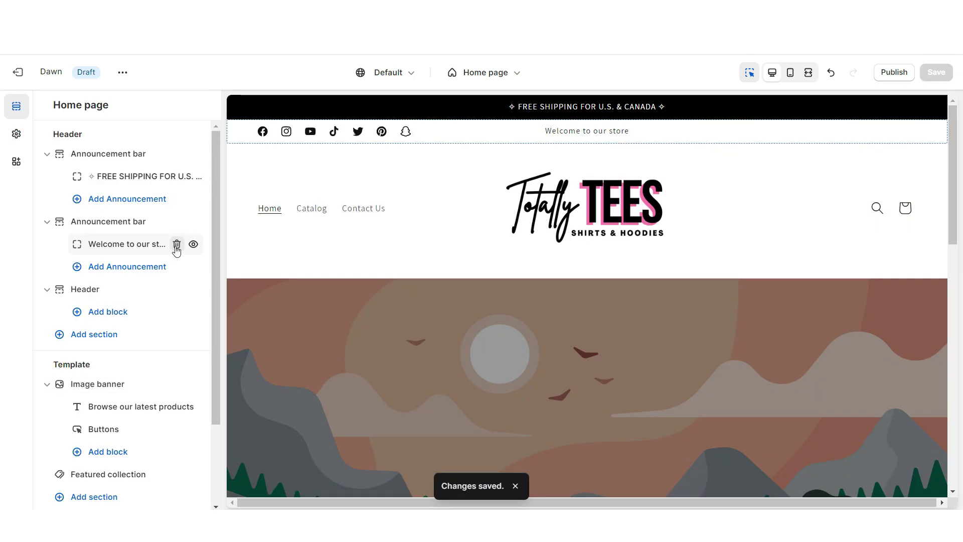
- Delete the welcome announcement; set headings to Archivo Narrow Bold and body to Assistant Bold
left_click(176, 246)
left_click(16, 134)
left_click(82, 200)
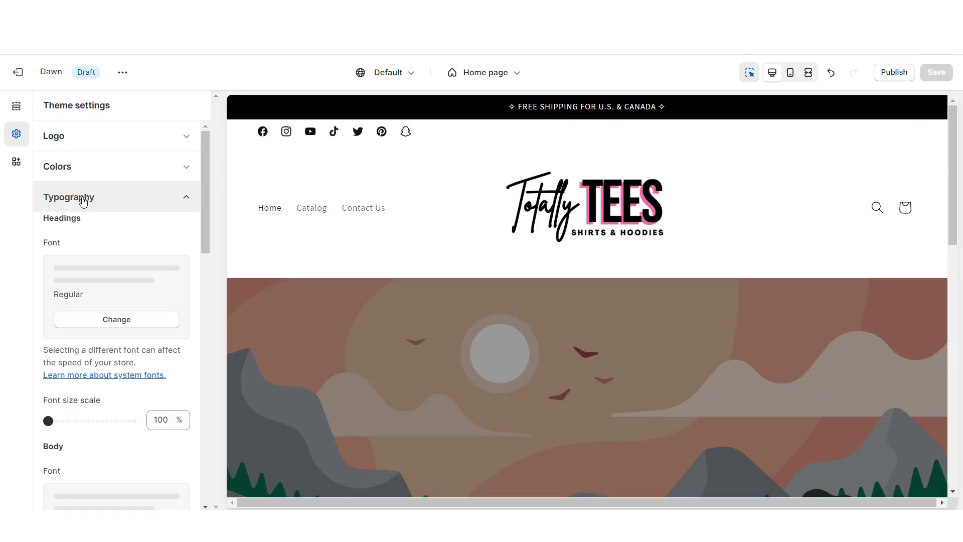
left_click(88, 319)
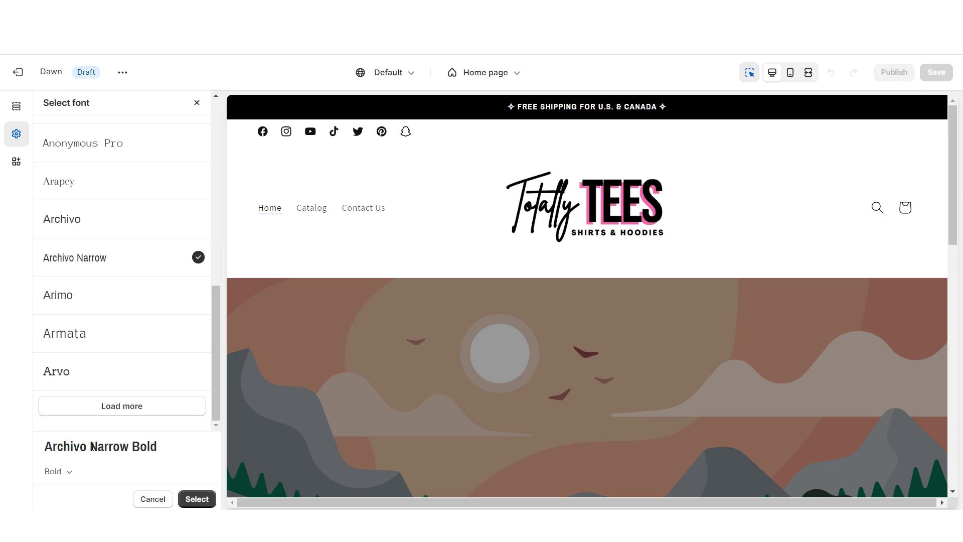
left_click(197, 499)
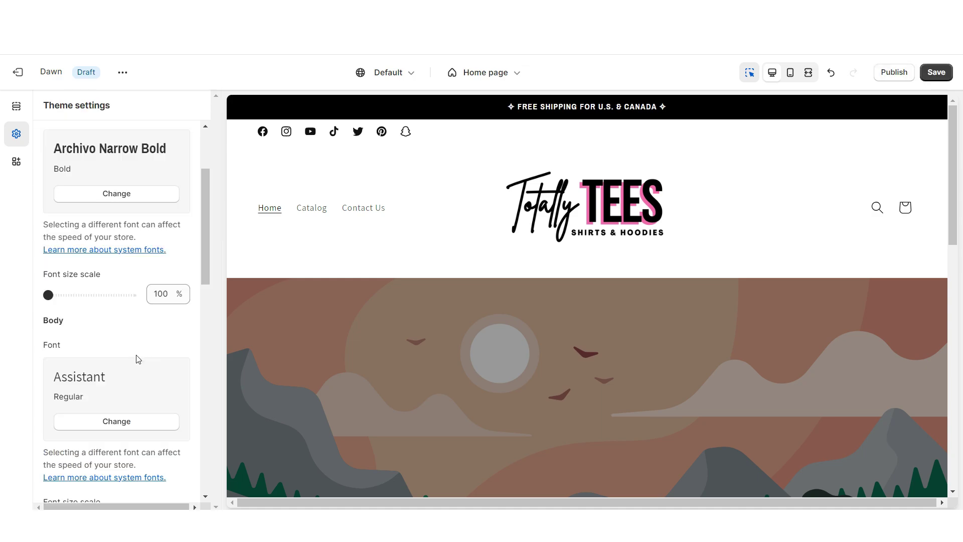
left_click(89, 423)
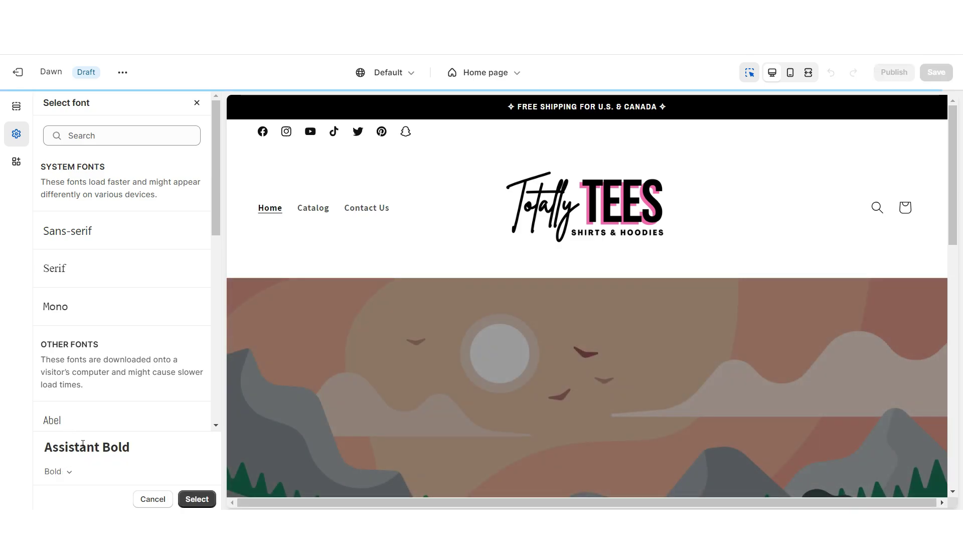
left_click(197, 499)
- Preview the Catalog and Contact pages in full-screen view
key("ctrl+shift+f")
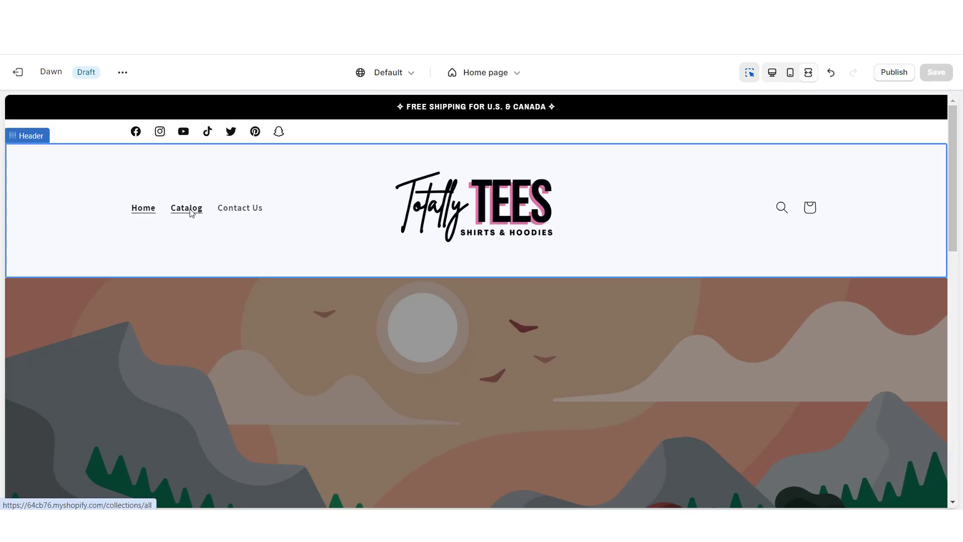
left_click(190, 213)
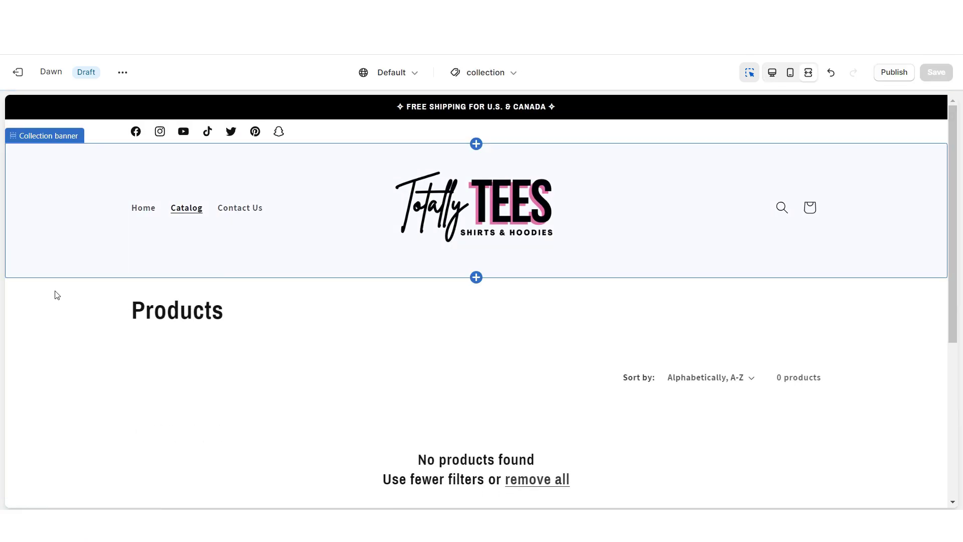
scroll(64, 296, "down", 3)
scroll(65, 296, "down", 2)
scroll(62, 294, "up", 5)
left_click(240, 210)
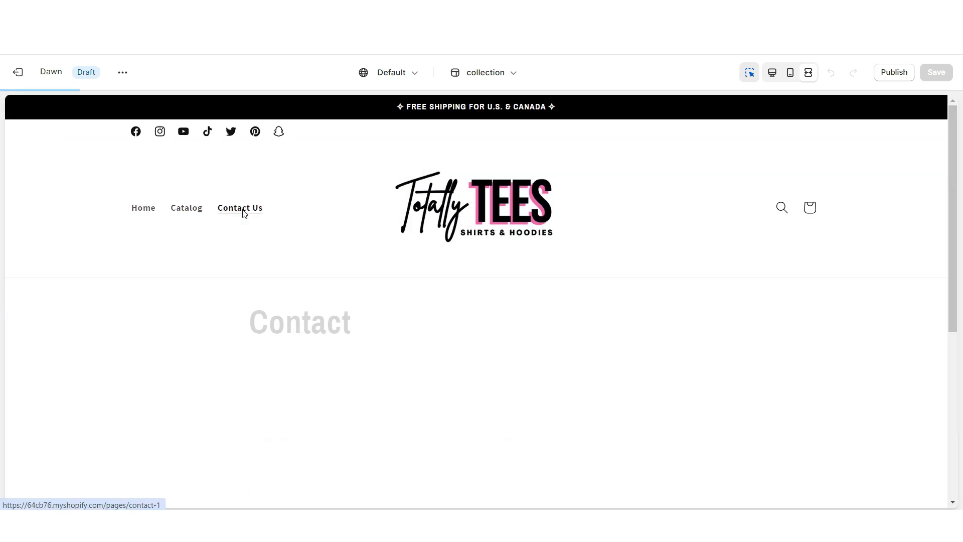
scroll(83, 273, "down", 6)
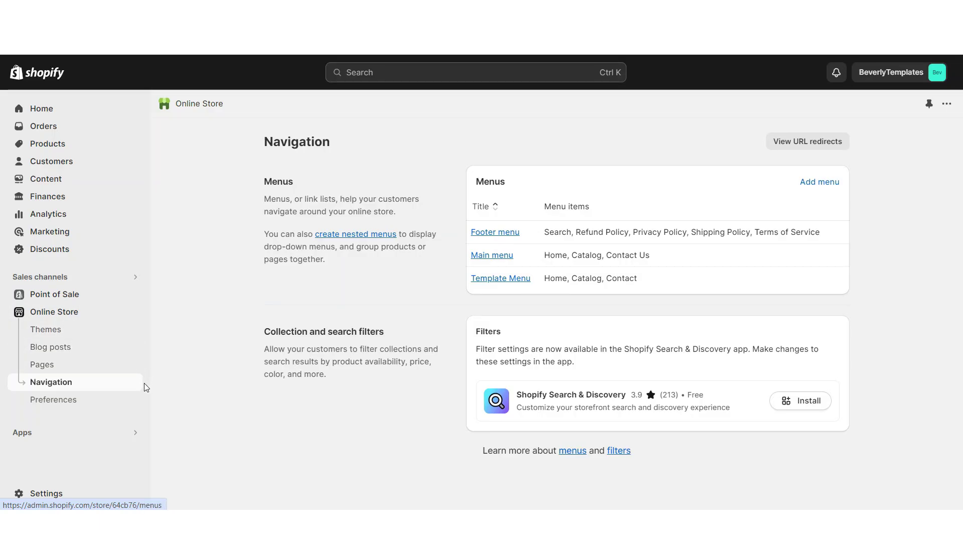
- Open the Main menu and edit its Catalog item
left_click(496, 258)
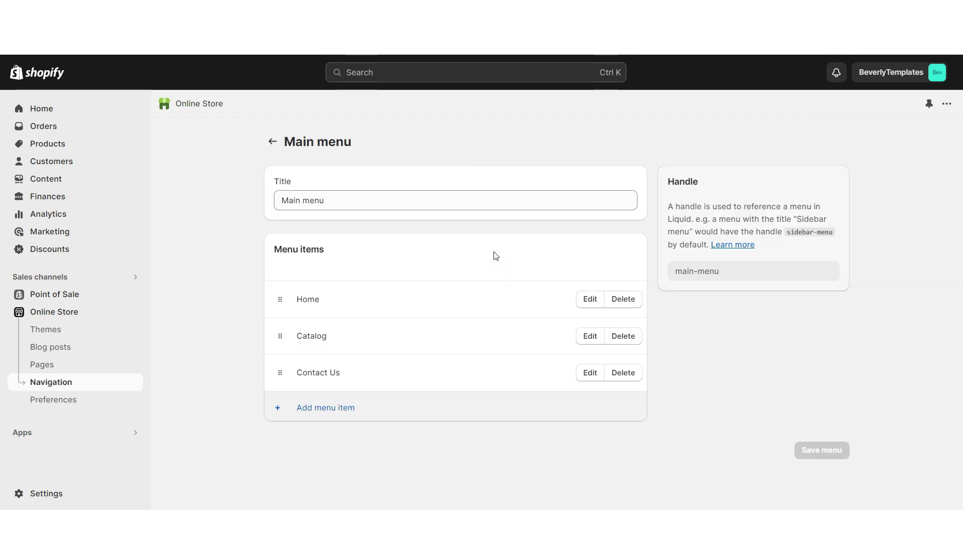
left_click(590, 336)
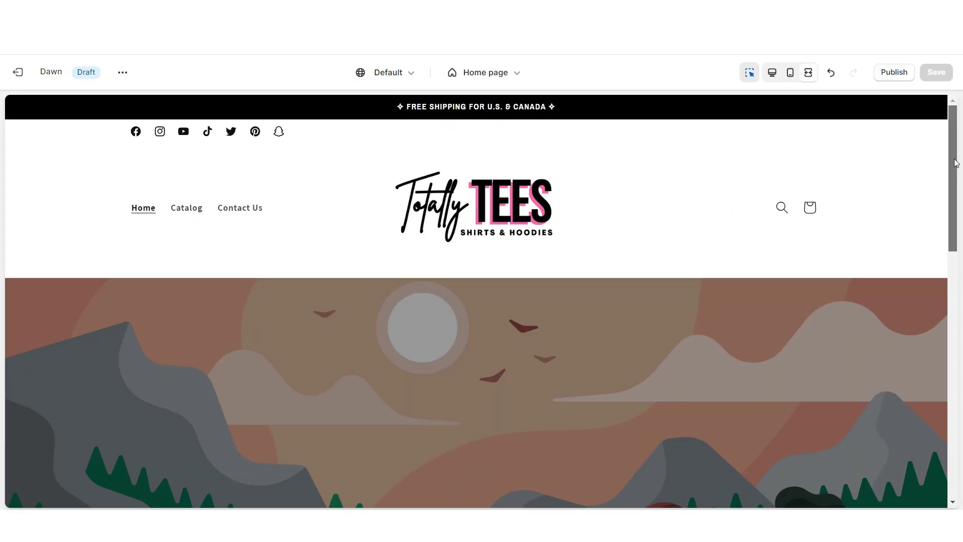
- Add a Slideshow section to the home page and remove the Image banner
scroll(956, 170, "down", 2)
scroll(955, 201, "up", 2)
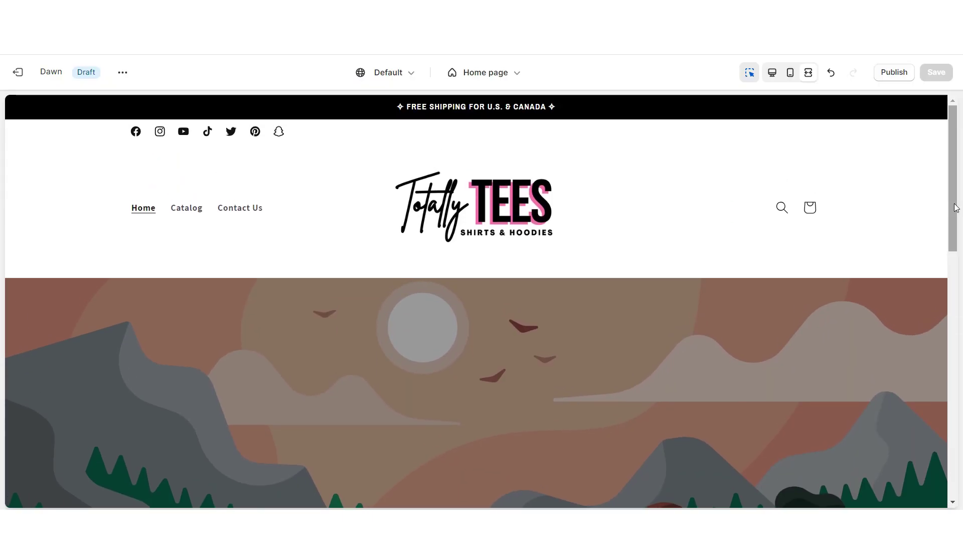
scroll(955, 207, "down", 5)
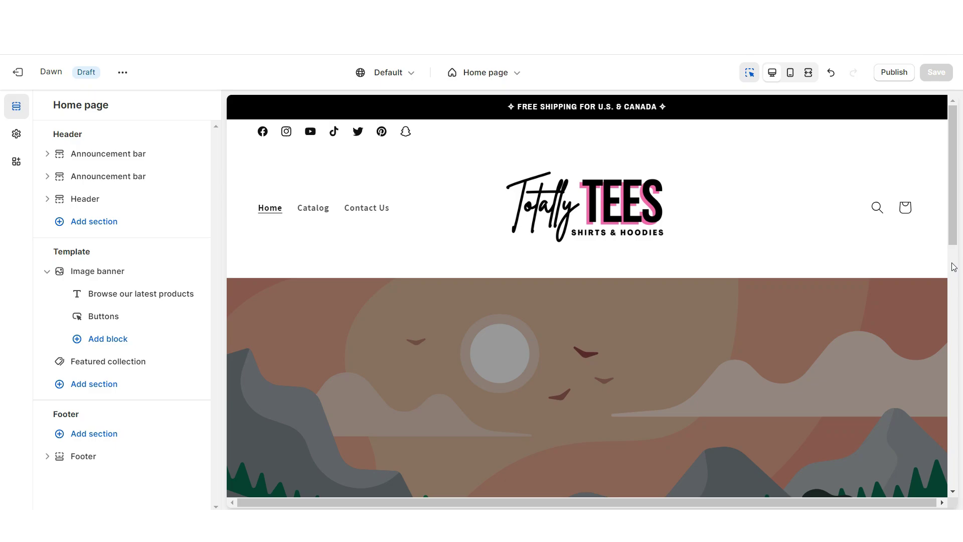
left_click(585, 296)
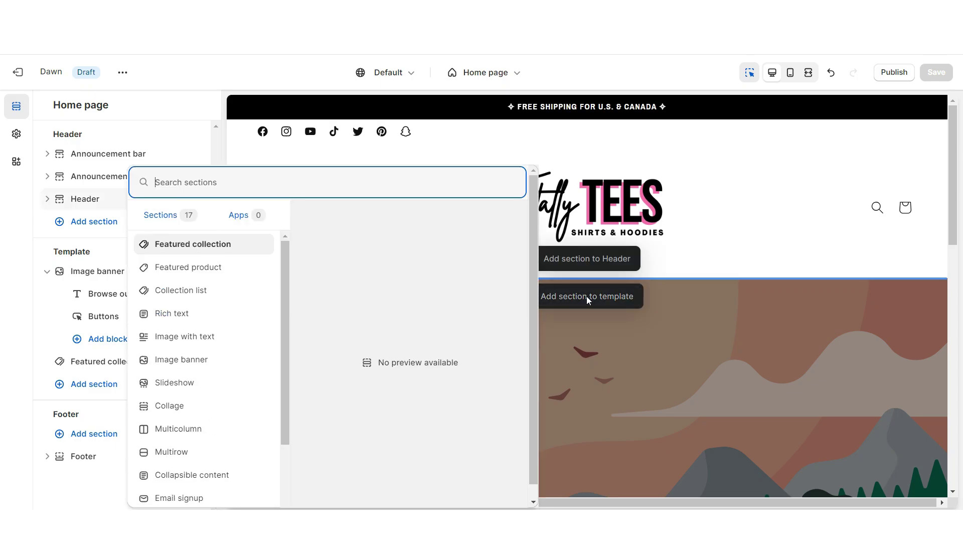
left_click(209, 386)
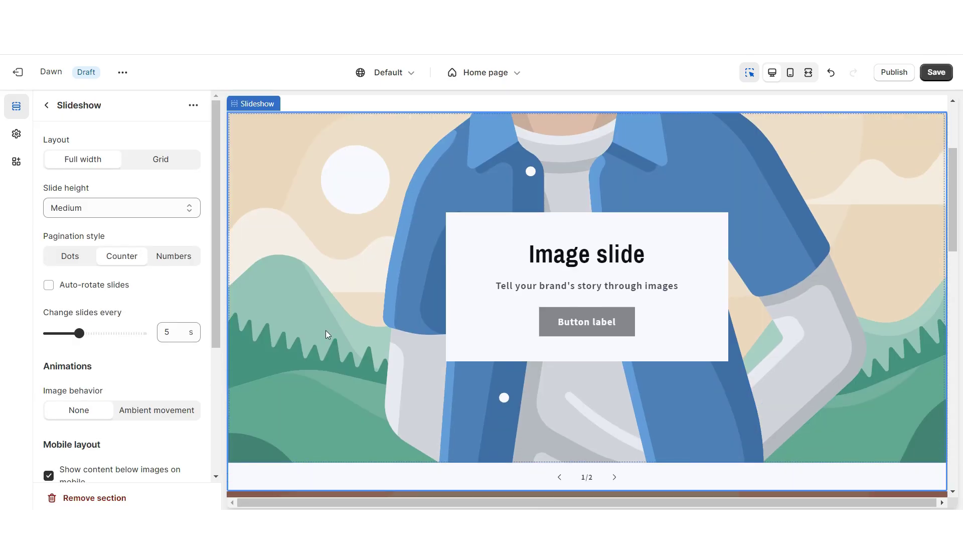
scroll(326, 330, "down", 5)
left_click(289, 304)
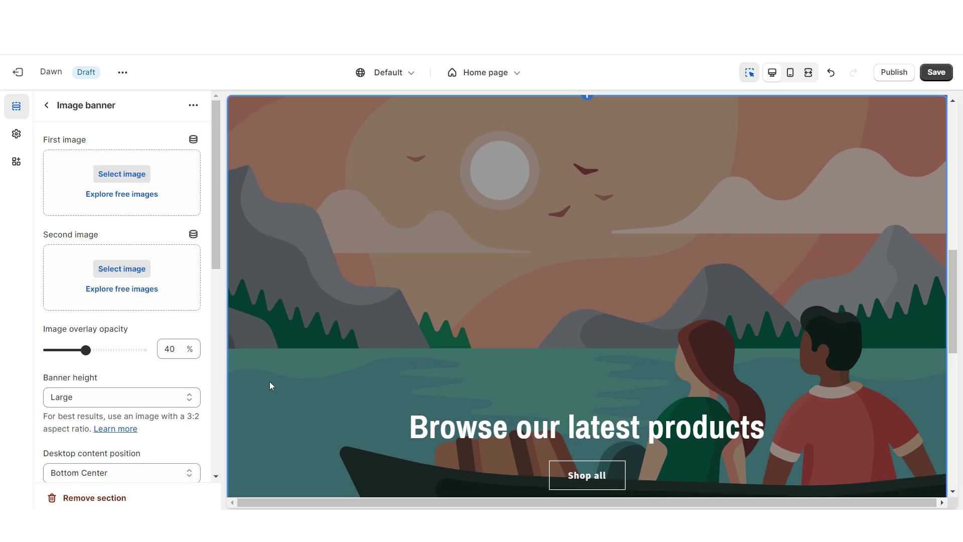
left_click(92, 498)
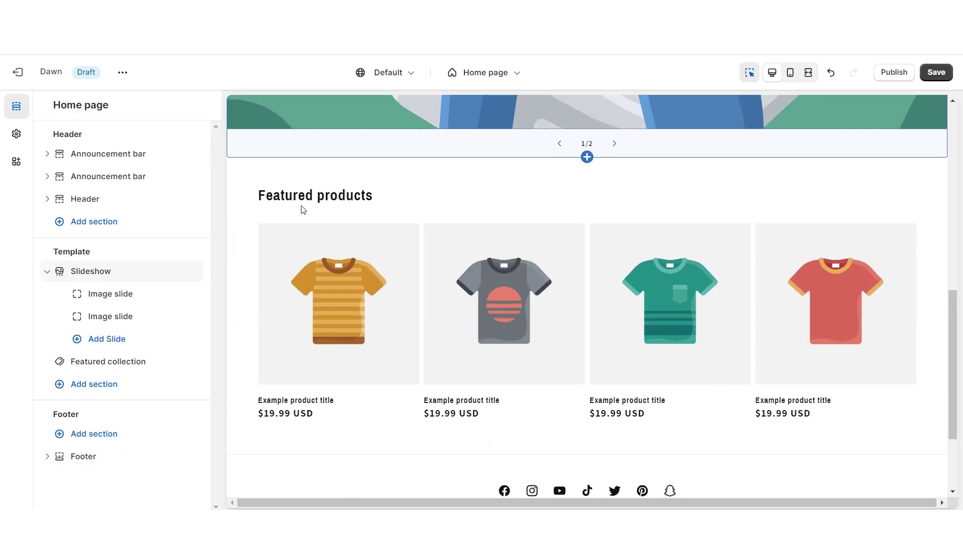
- Clear the first slide's heading and subheading, hide its container, and place content bottom right
left_click(253, 220)
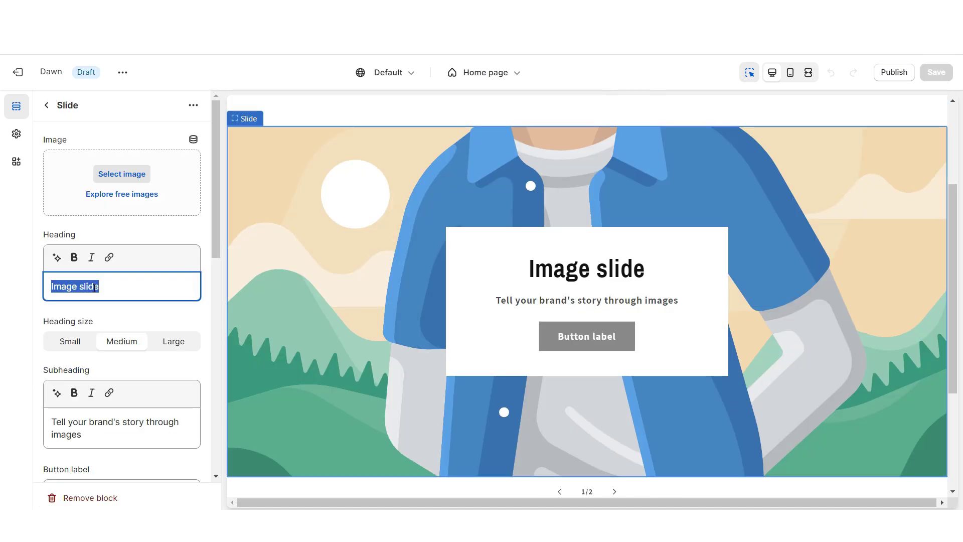
key("BackSpace")
triple_click(82, 422)
key("BackSpace")
scroll(53, 368, "down", 6)
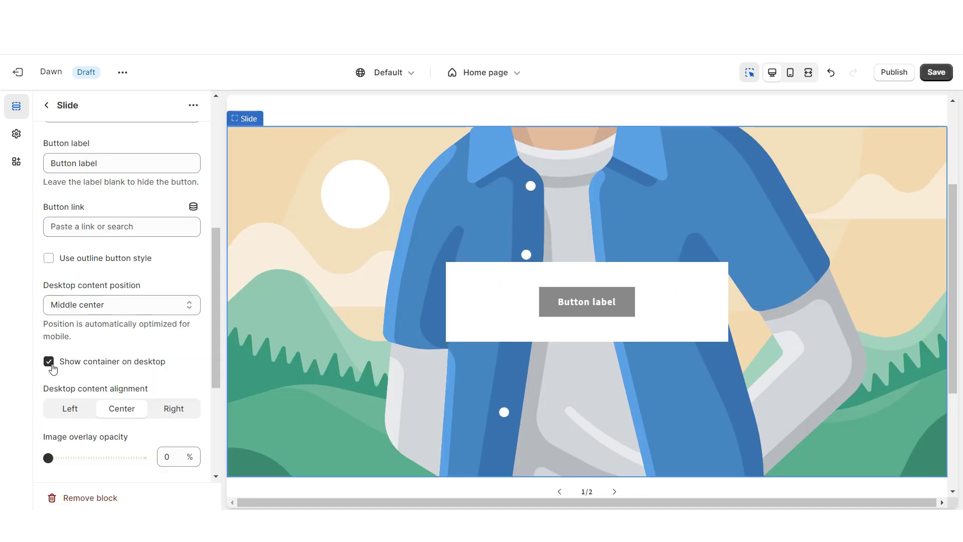
left_click(48, 361)
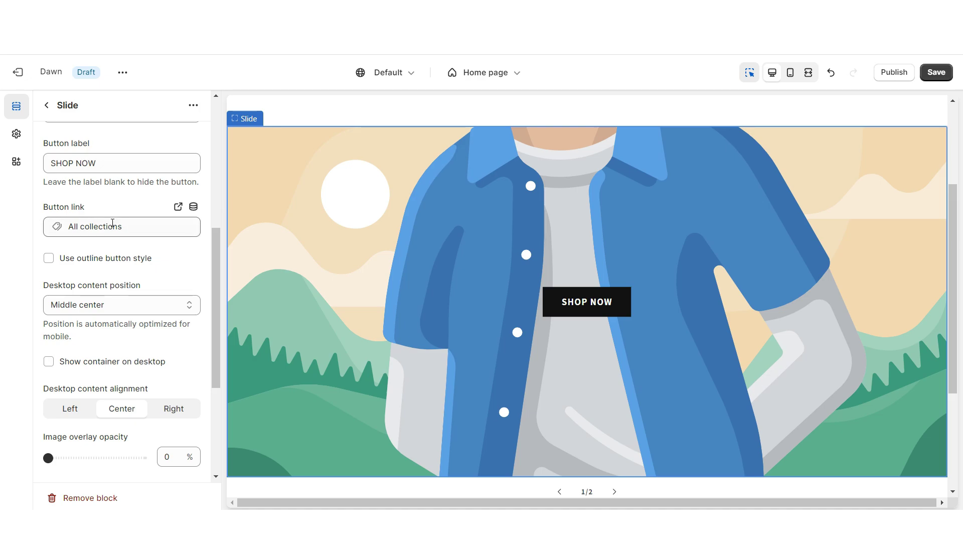
scroll(105, 227, "down", 2)
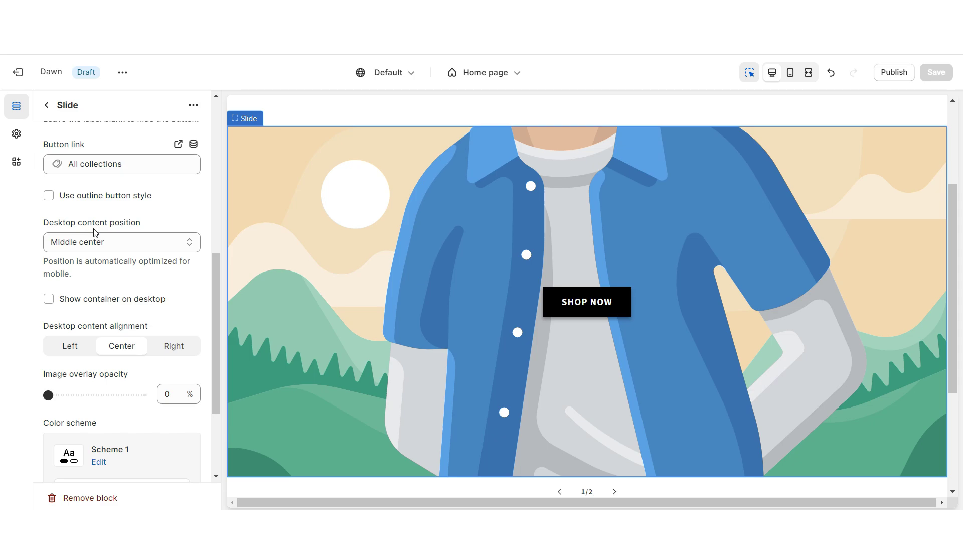
left_click(96, 243)
left_click(93, 344)
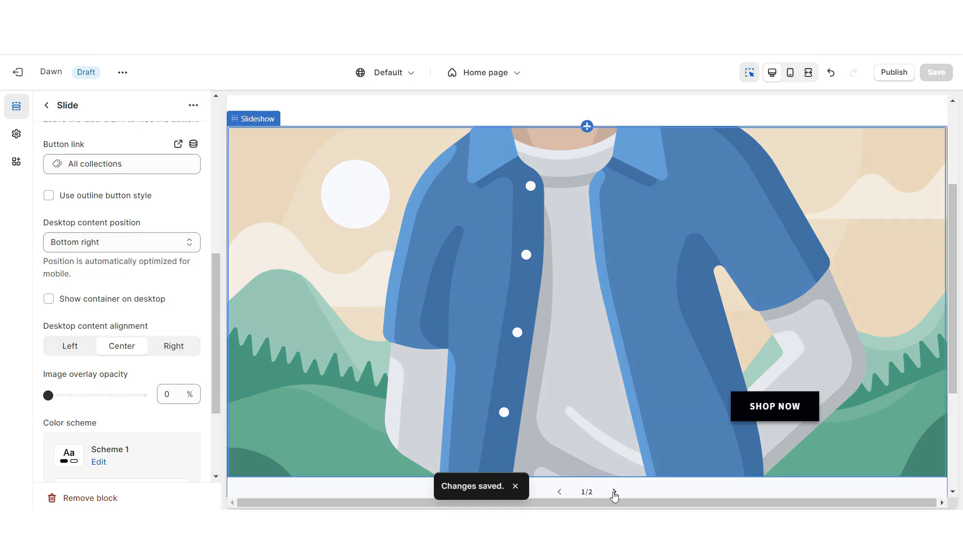
- Reposition the second slide's button on desktop and save
left_click(614, 491)
left_click(732, 336)
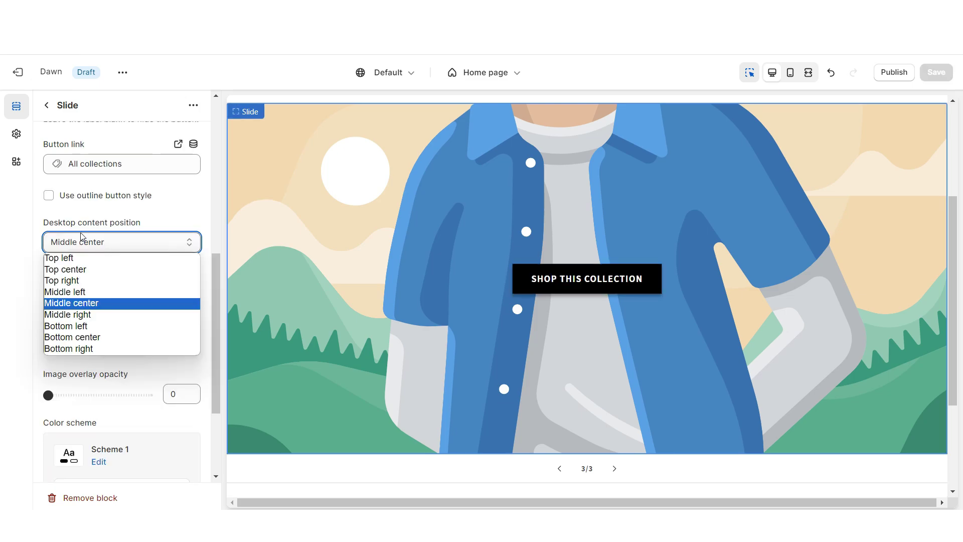
left_click(113, 327)
key("ctrl+s")
left_click(503, 470)
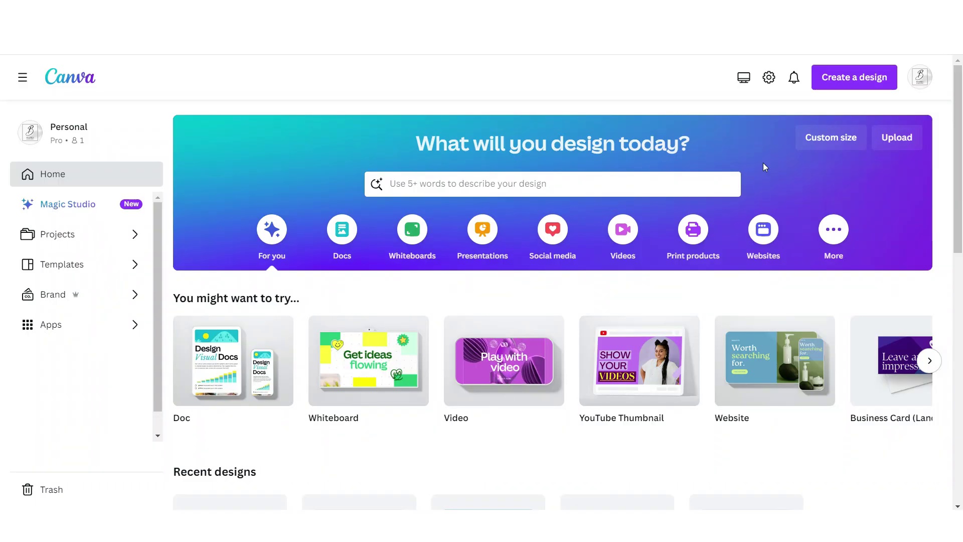
- Create a custom 4320 × 2160 px Canva design
left_click(830, 140)
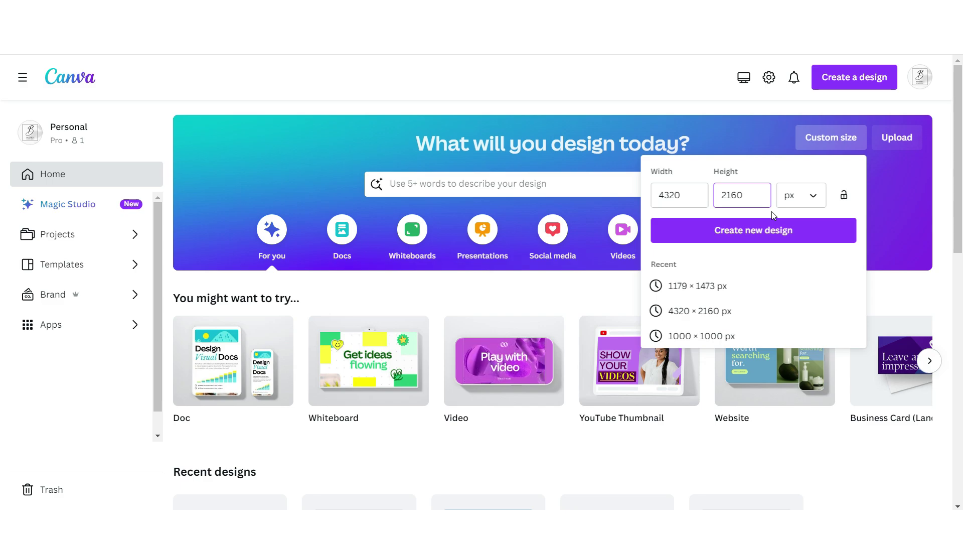
left_click(666, 199)
left_click(742, 197)
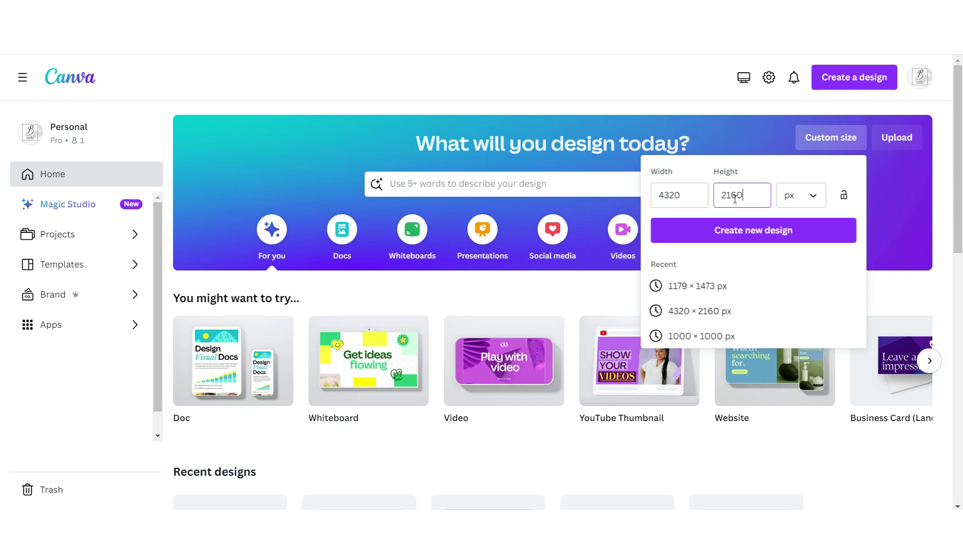
left_click(742, 230)
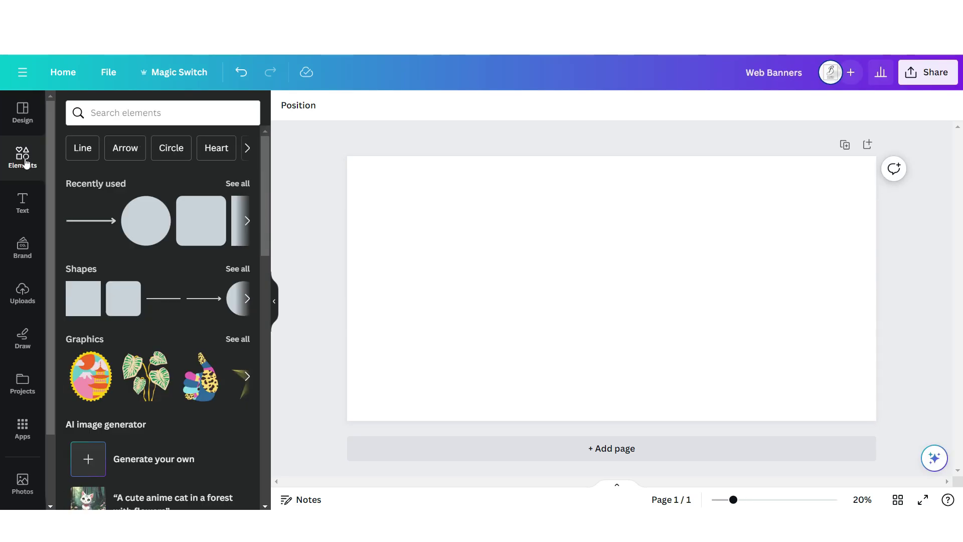
- Add a hot pink square and stretch it into a tall rectangle at the top-left
left_click(71, 304)
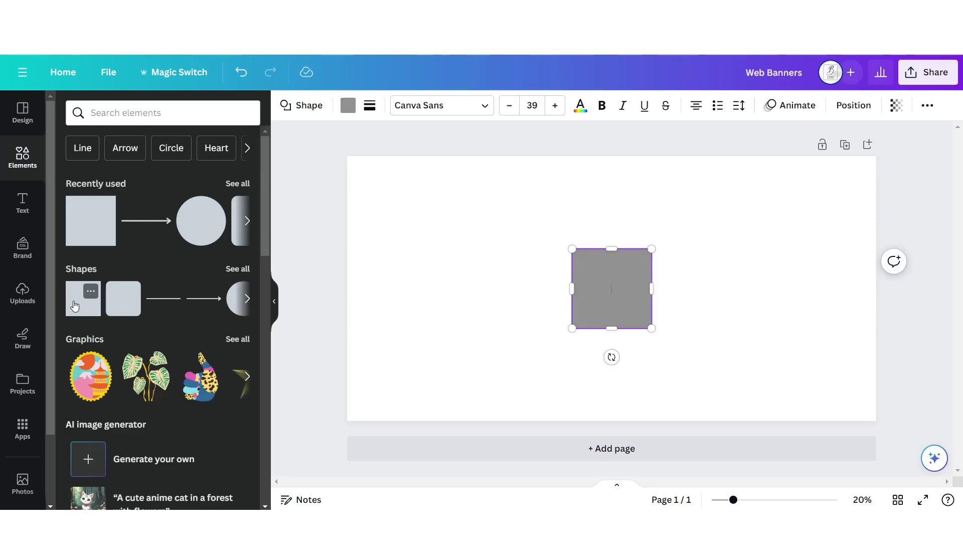
left_click_drag(612, 289, 447, 222)
left_click(348, 105)
left_click(111, 256)
left_click(451, 227)
left_click_drag(487, 262, 584, 410)
left_click_drag(265, 168, 266, 417)
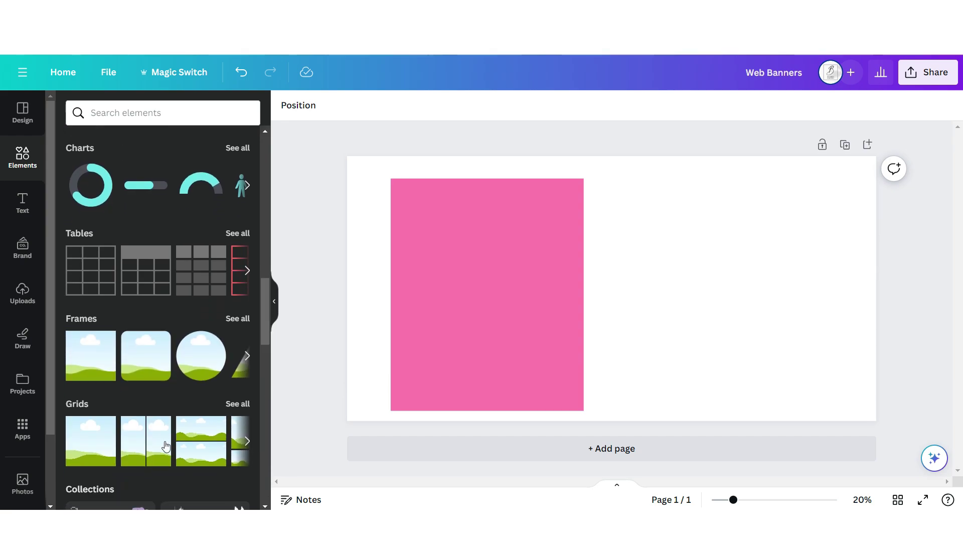
- Add a photo frame over the pink rectangle and fill it with the sunglasses photo
left_click(71, 435)
left_click_drag(876, 421, 581, 409)
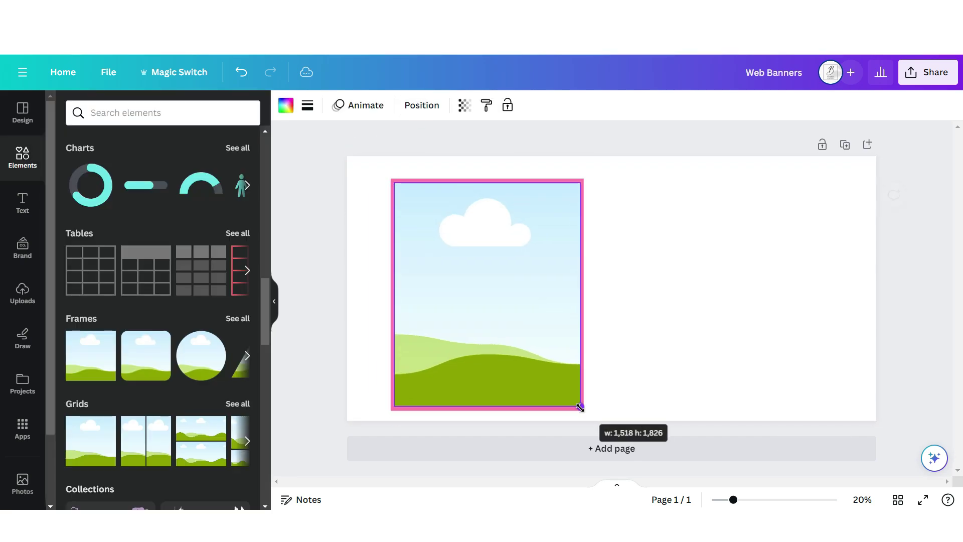
left_click(23, 293)
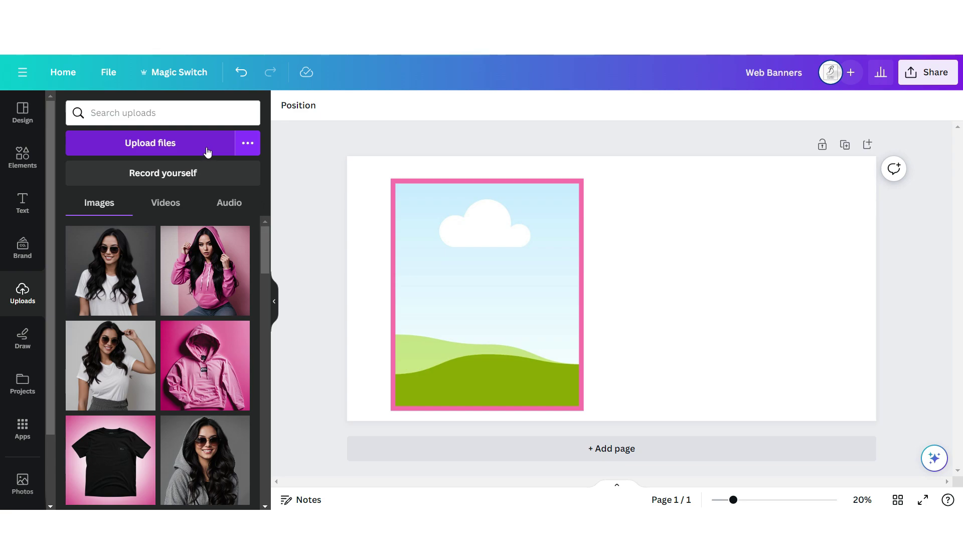
left_click_drag(264, 226, 261, 244)
scroll(254, 259, "up", 3)
left_click_drag(110, 270, 466, 331)
- Add 'Shop Now' in Brittany, uppercase 'T SHIRTS & HOODIES' in Bebas Neue, and a widened tagline
left_click(22, 203)
left_click(121, 341)
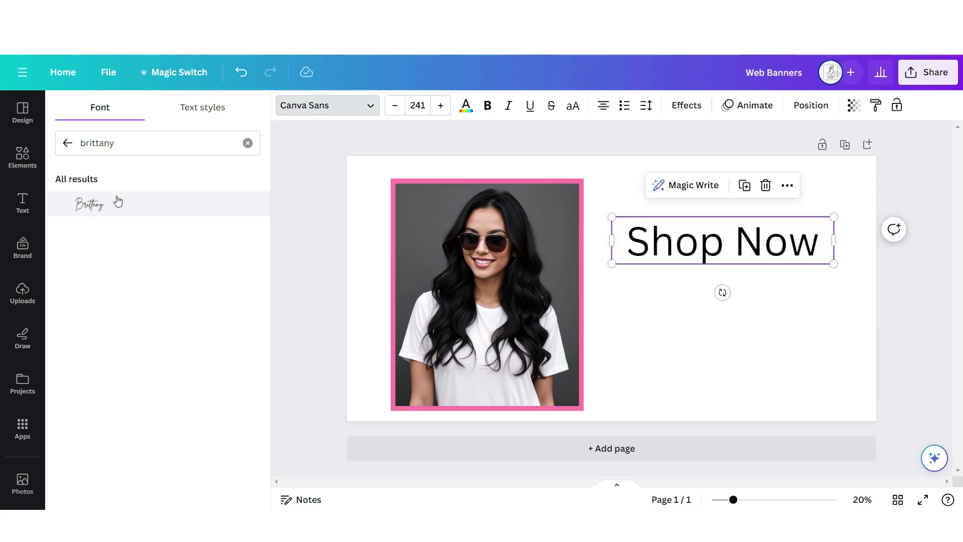
left_click(116, 202)
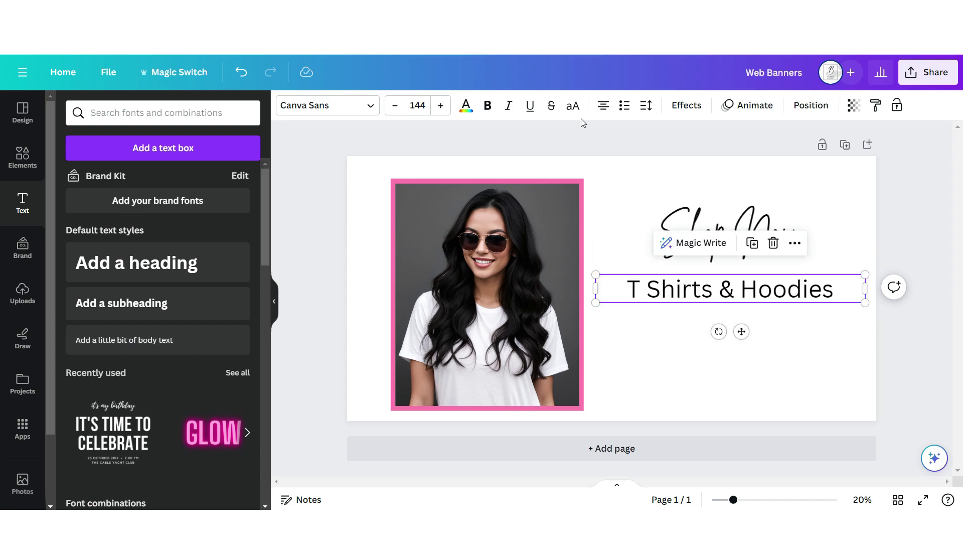
left_click(575, 110)
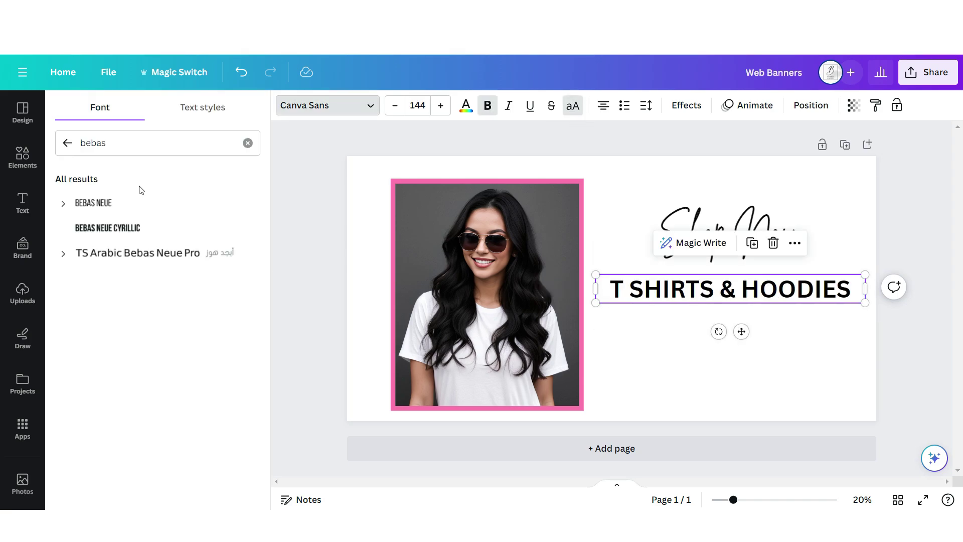
left_click(121, 203)
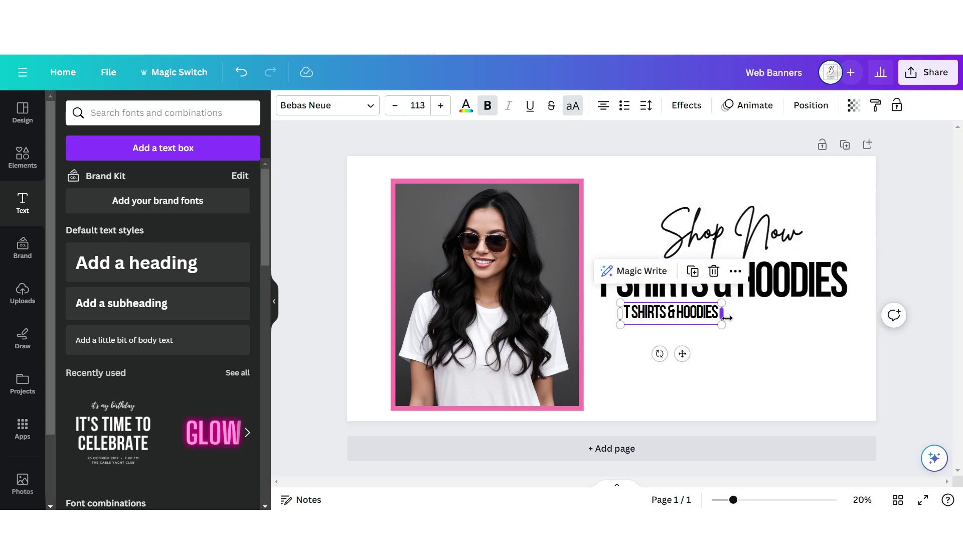
left_click_drag(727, 318, 836, 326)
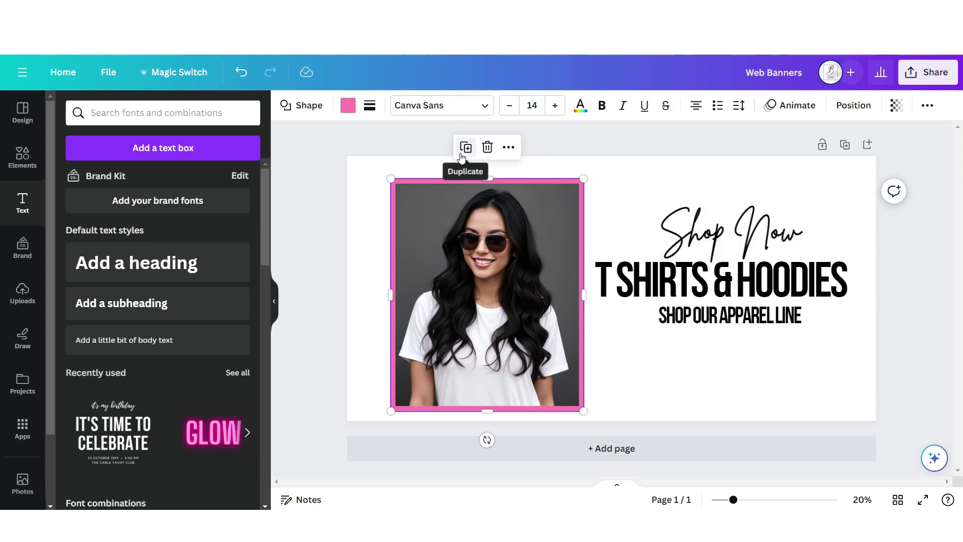
- Duplicate the pink frame as a small inset holding the hoodie photo
left_click(465, 149)
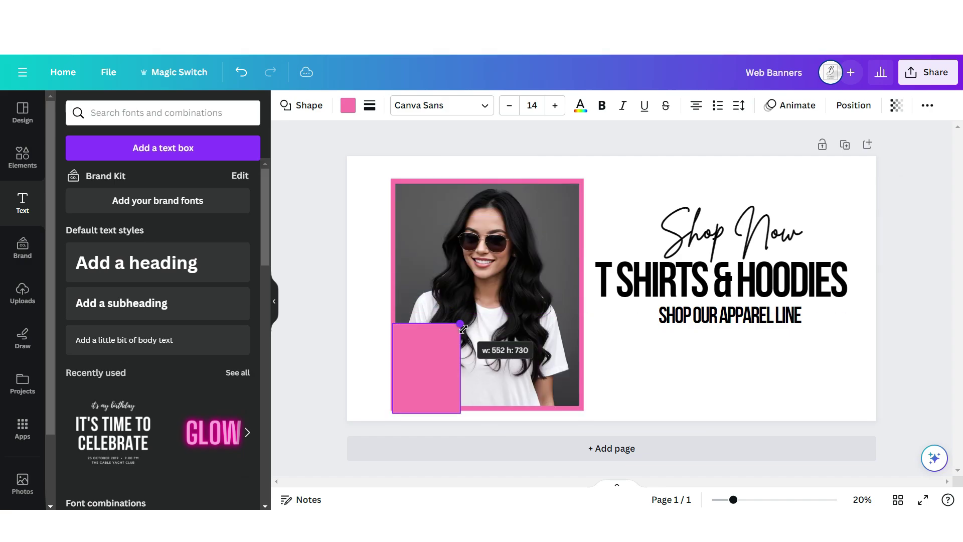
left_click(468, 155)
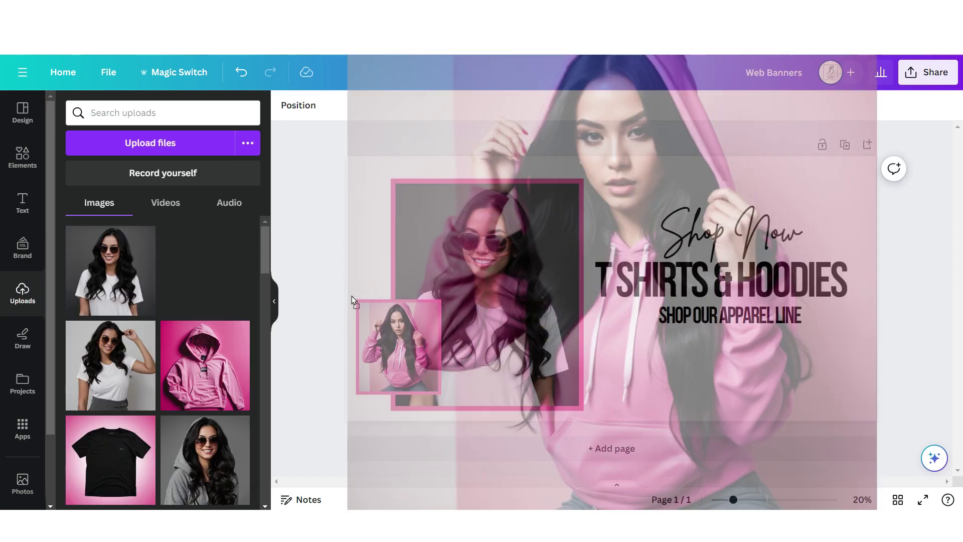
left_click_drag(351, 296, 381, 331)
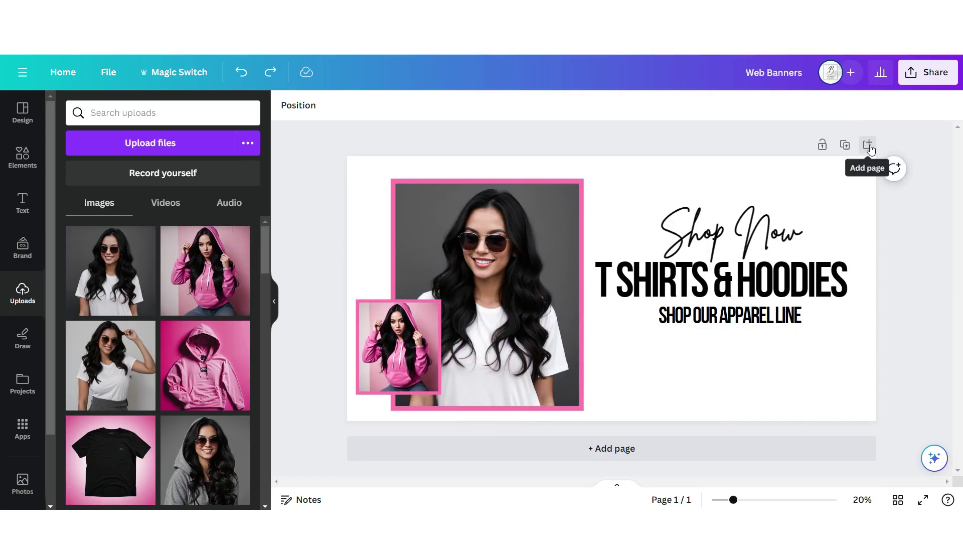
- Add page 2 with the copied frame recoloured black and arranged behind the middle one
left_click(868, 145)
scroll(490, 373, "up", 5)
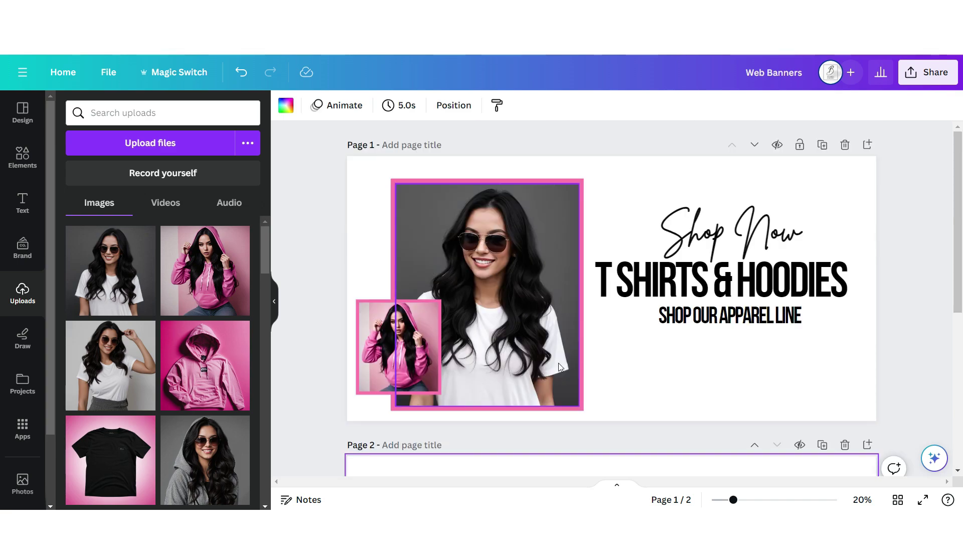
left_click(561, 367)
right_click(562, 366)
left_click(592, 183)
scroll(695, 362, "down", 5)
key("ctrl+v")
left_click(349, 106)
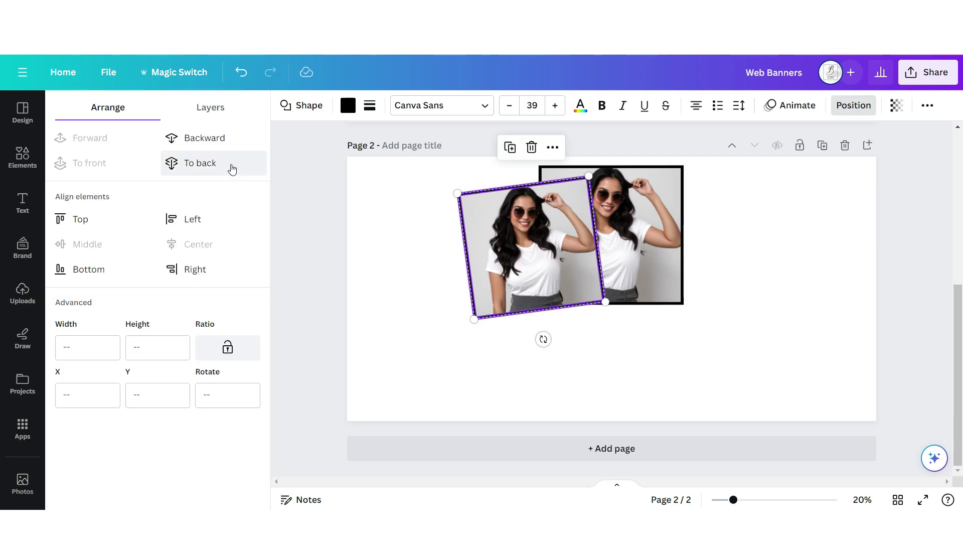
left_click(232, 169)
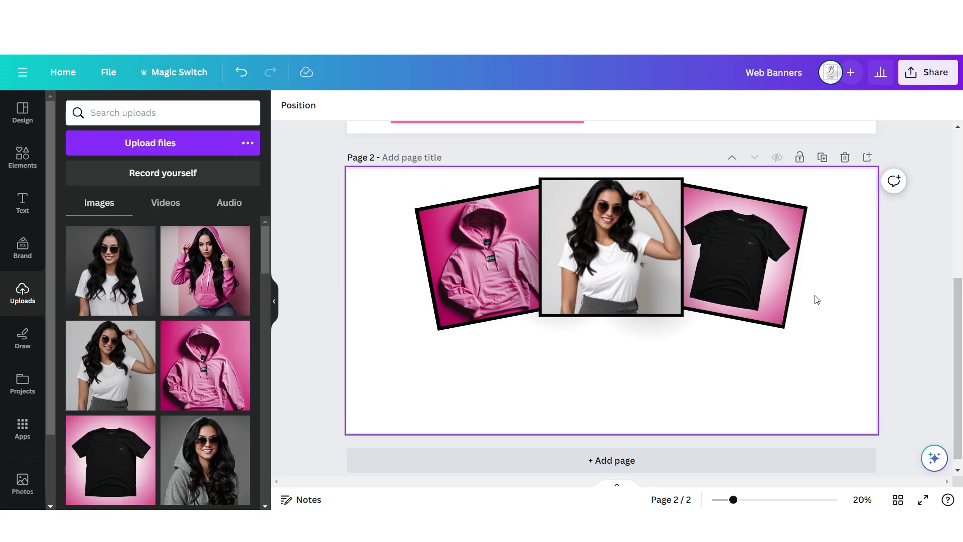
- Copy the heading onto page 2 and change it to 'SHOP OUR BESTSELLERS'
scroll(818, 300, "up", 5)
left_click(752, 281)
right_click(752, 281)
left_click(797, 160)
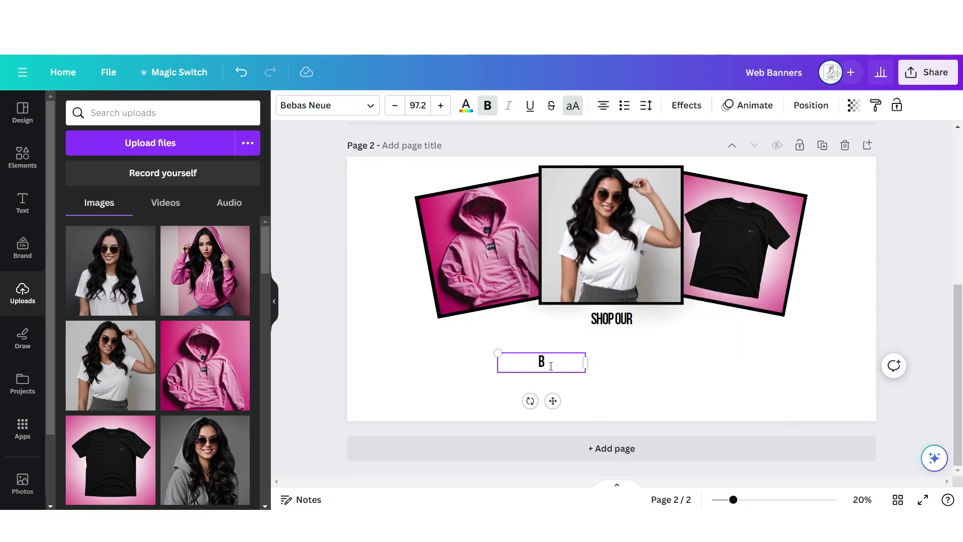
type("ESTSELLERS")
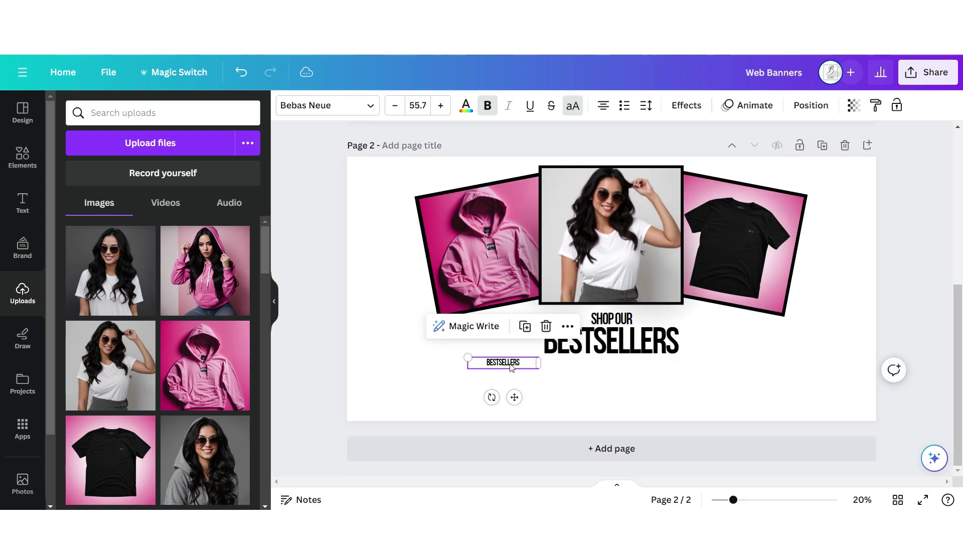
- Add page 3 and paste the middle frame there as an empty frame
scroll(878, 271, "up", 3)
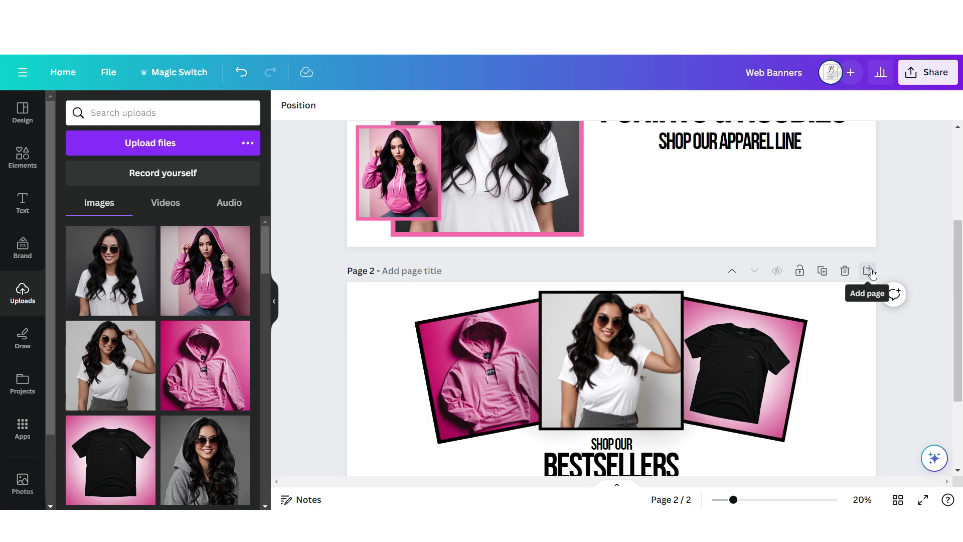
left_click(868, 271)
scroll(567, 173, "down", 2)
right_click(567, 173)
left_click(611, 190)
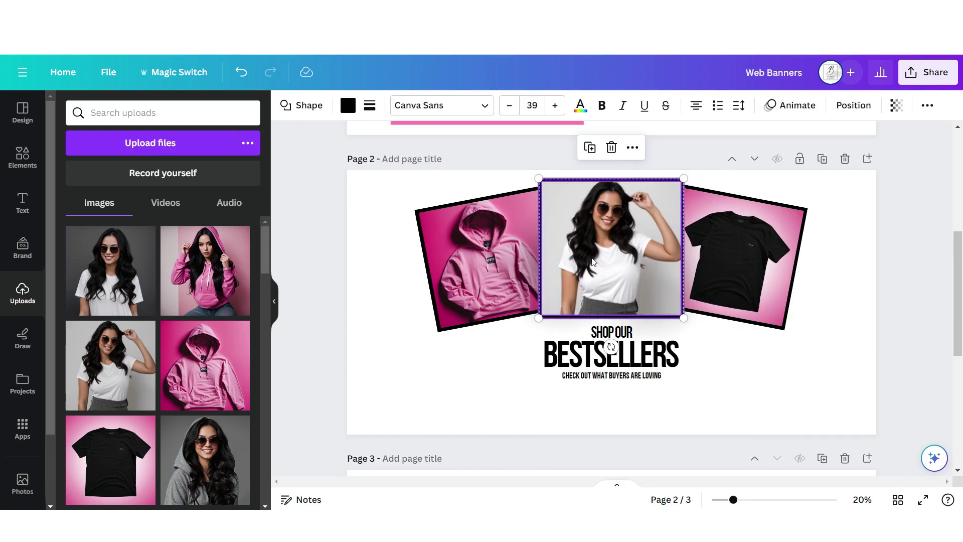
scroll(600, 287, "down", 5)
right_click(676, 285)
left_click(720, 351)
key("Delete")
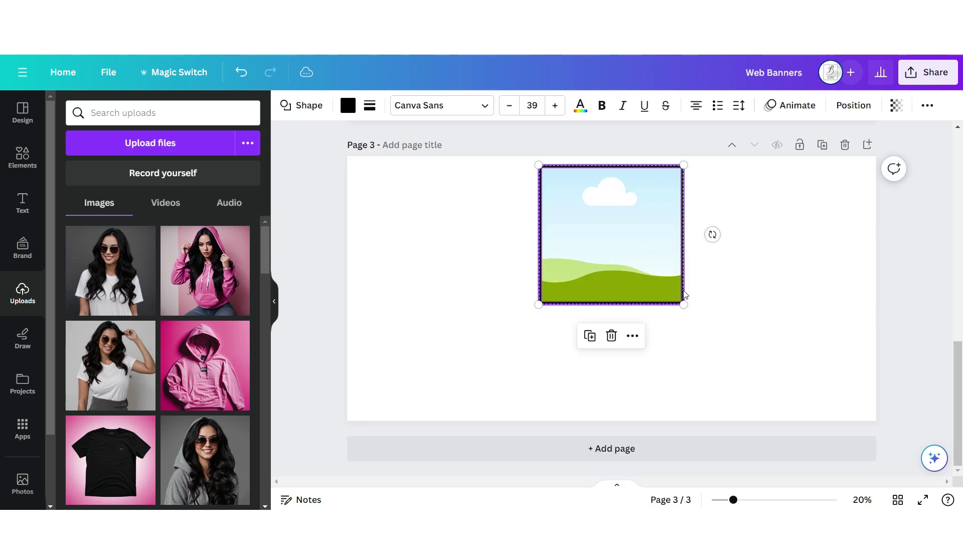
- Arrange page 3's frames into a small inset and add 'Shop' in the Brittany font
left_click_drag(683, 296, 805, 350)
left_click_drag(626, 184, 772, 301)
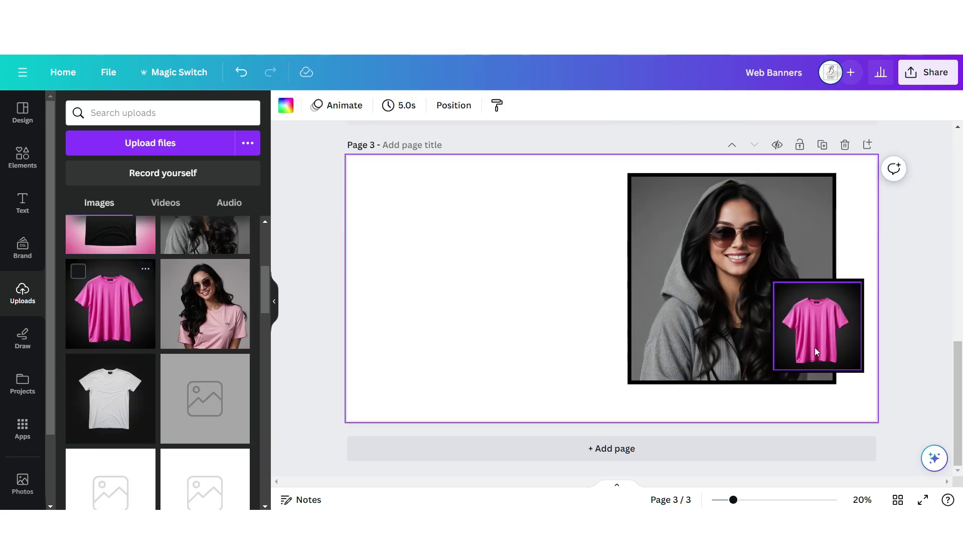
left_click(23, 203)
left_click(115, 341)
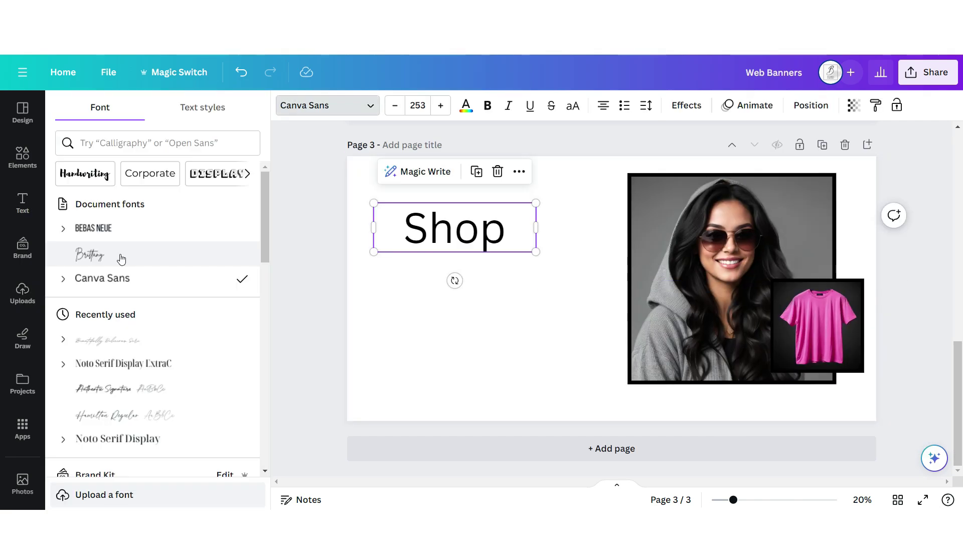
left_click(120, 259)
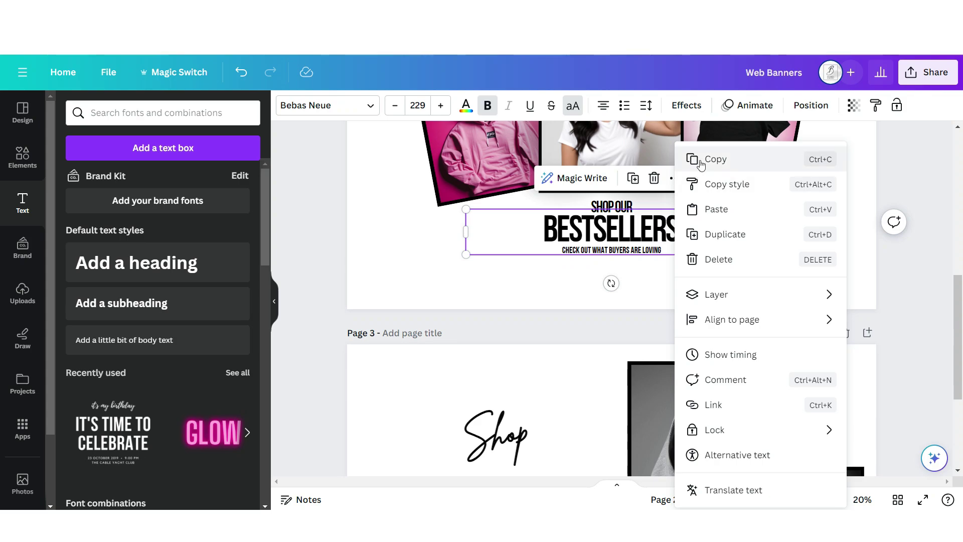
- Copy the BESTSELLERS heading from page 2, paste it onto page 3 and resize it
left_click(697, 159)
scroll(657, 228, "down", 4)
right_click(570, 326)
left_click(606, 395)
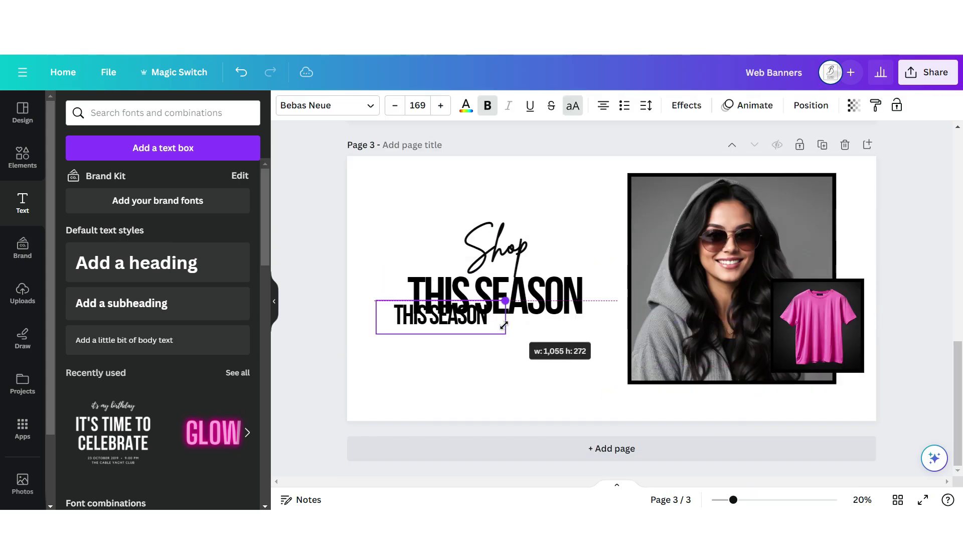
left_click_drag(505, 329, 552, 311)
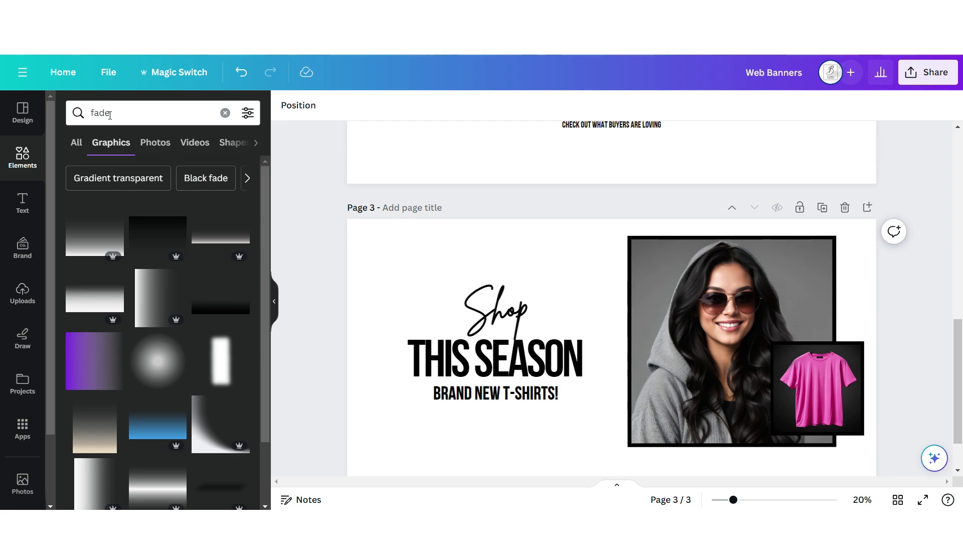
scroll(160, 347, "down", 3)
- Add a black fade graphic to page 3 and copy the fade strip
left_click(98, 351)
left_click_drag(602, 351, 426, 220)
scroll(606, 239, "down", 2)
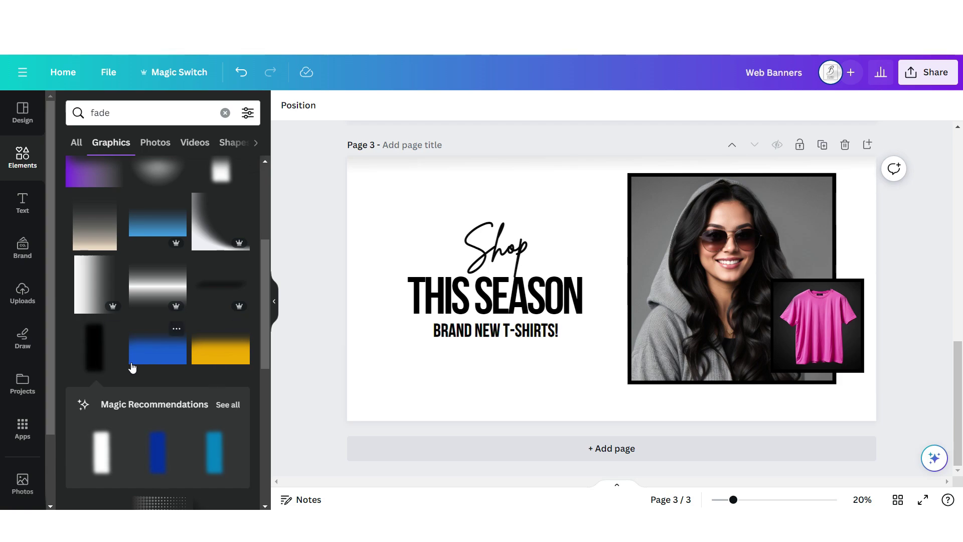
scroll(451, 301, "up", 3)
right_click(499, 301)
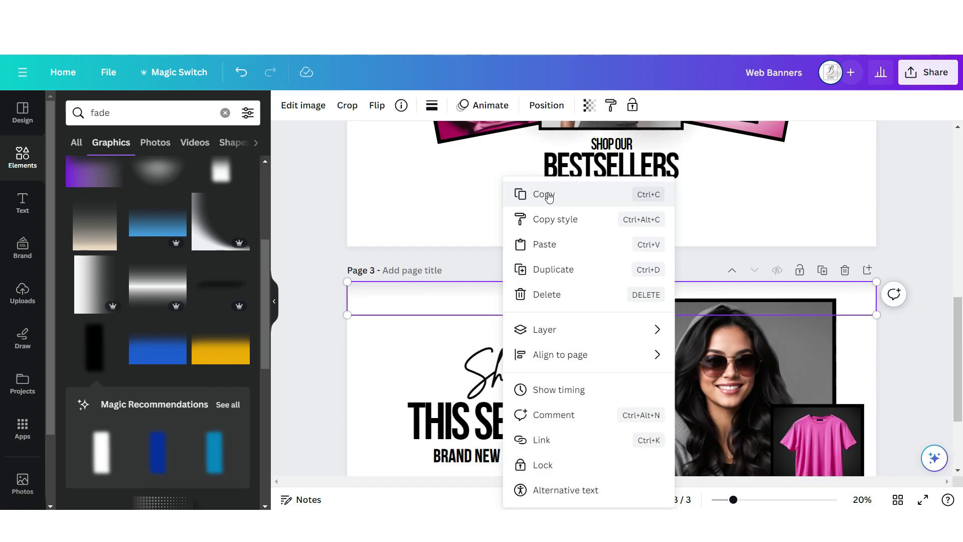
left_click(527, 193)
scroll(401, 276, "up", 4)
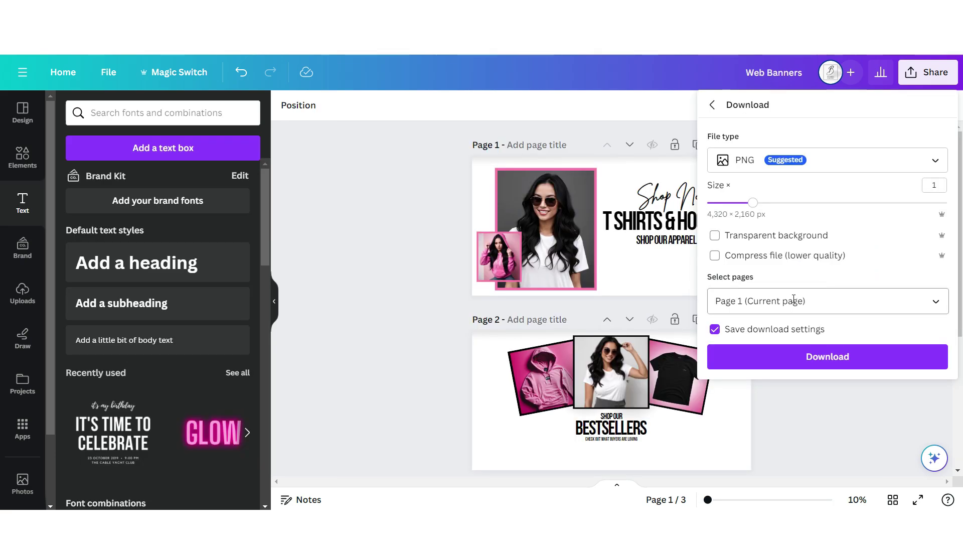
scroll(664, 267, "down", 5)
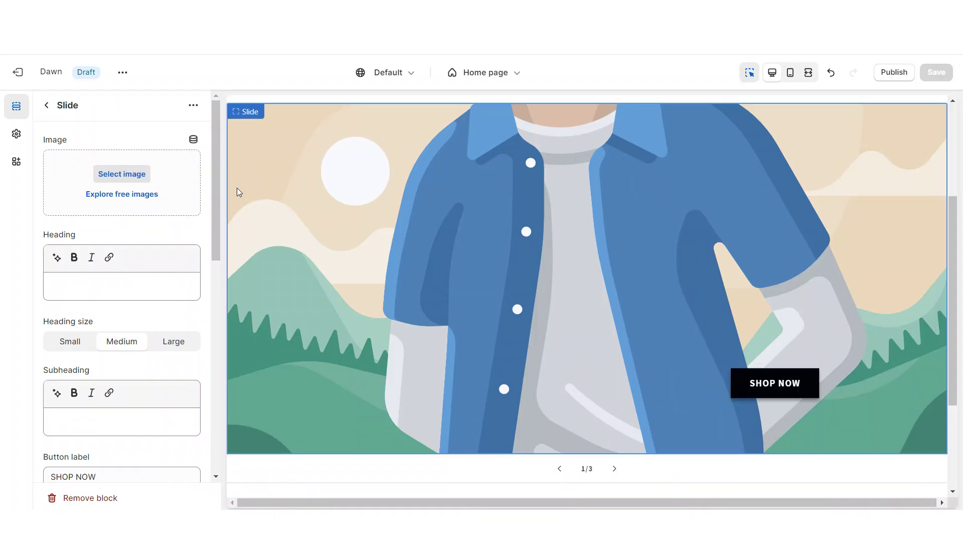
- Set the second banner image as the slide's image
left_click(122, 173)
left_click(462, 291)
left_click(754, 458)
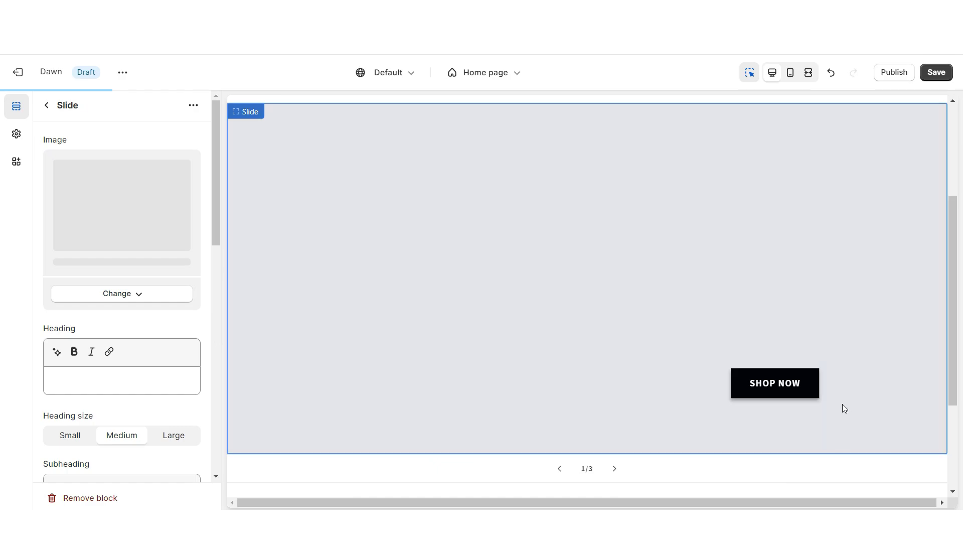
- Set the slideshow's Slide height to 'Adapt to first image'
left_click(841, 389)
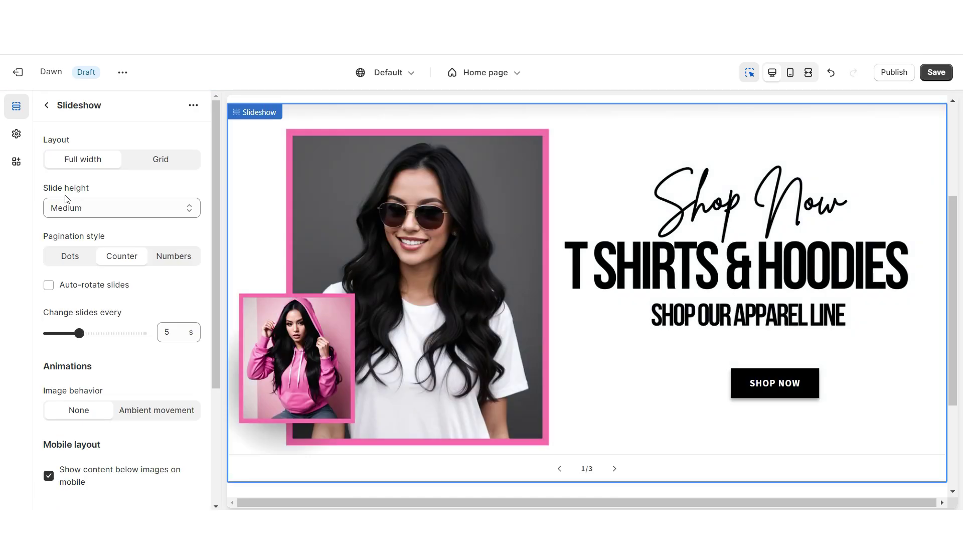
left_click(65, 206)
left_click(79, 223)
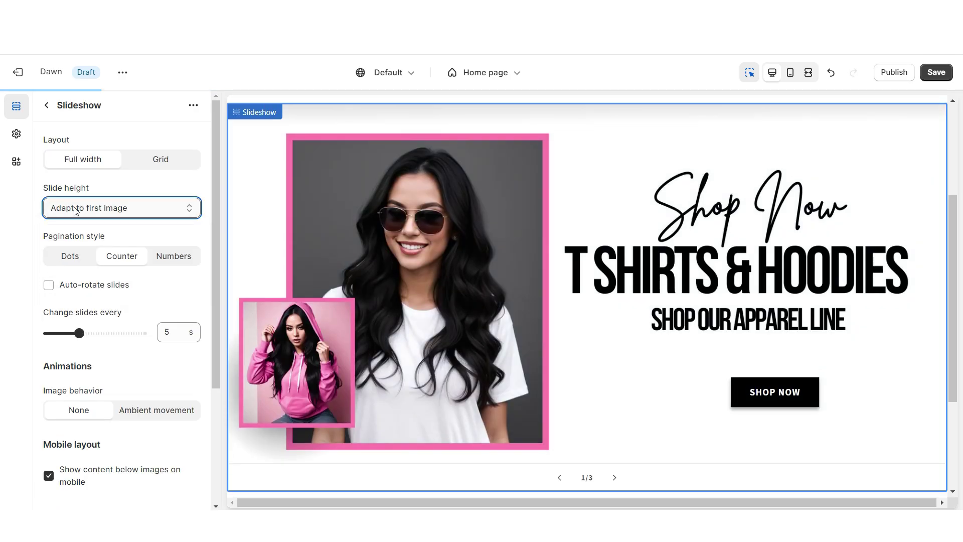
- Preview the homepage fullscreen, advance to the next slide, then return to desktop preview
left_click(808, 72)
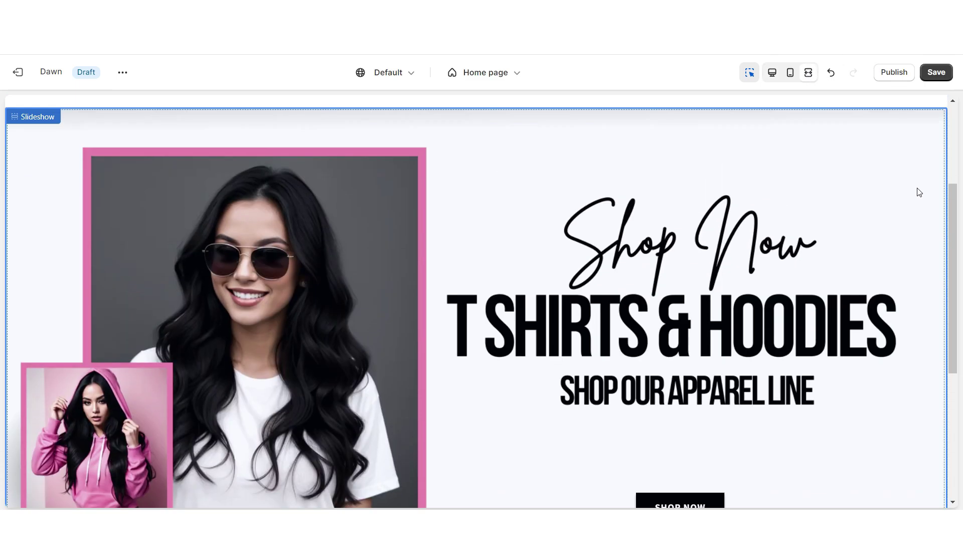
left_click(613, 477)
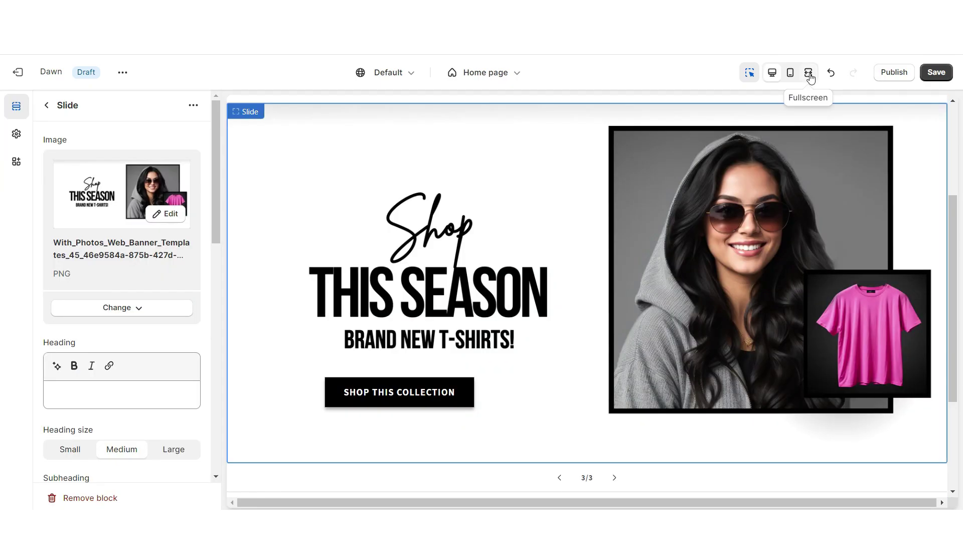
left_click(808, 72)
left_click(772, 72)
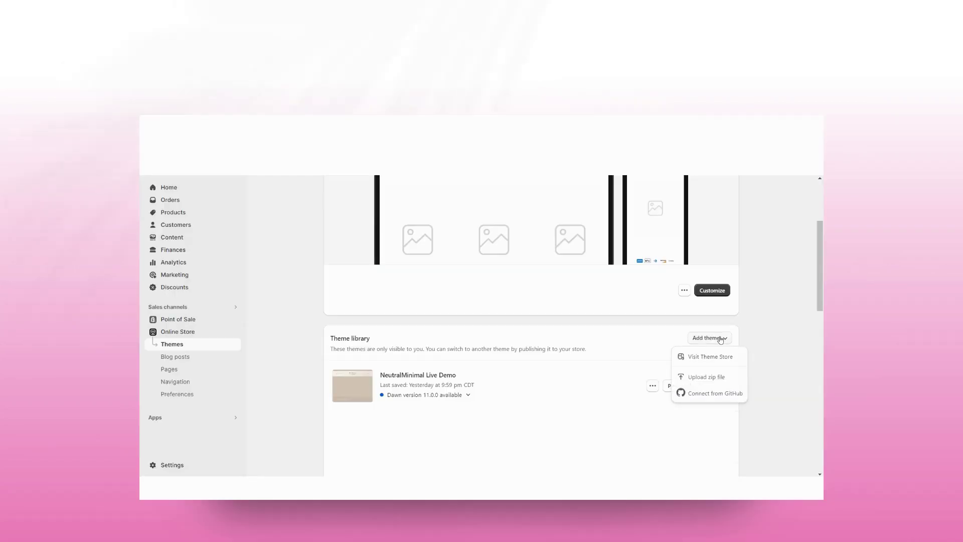
- Upload ShopifyThemeTemplate.zip as a new theme
left_click(704, 376)
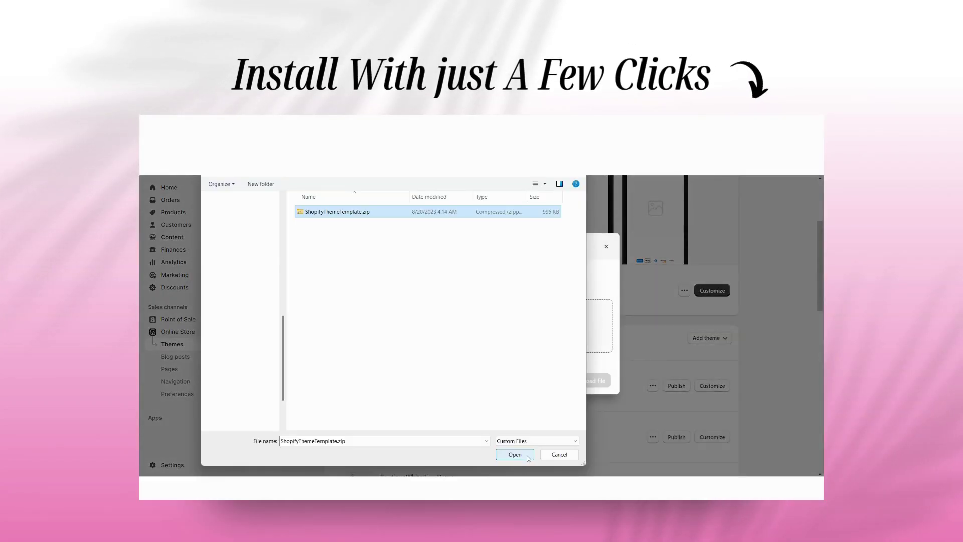
left_click(527, 457)
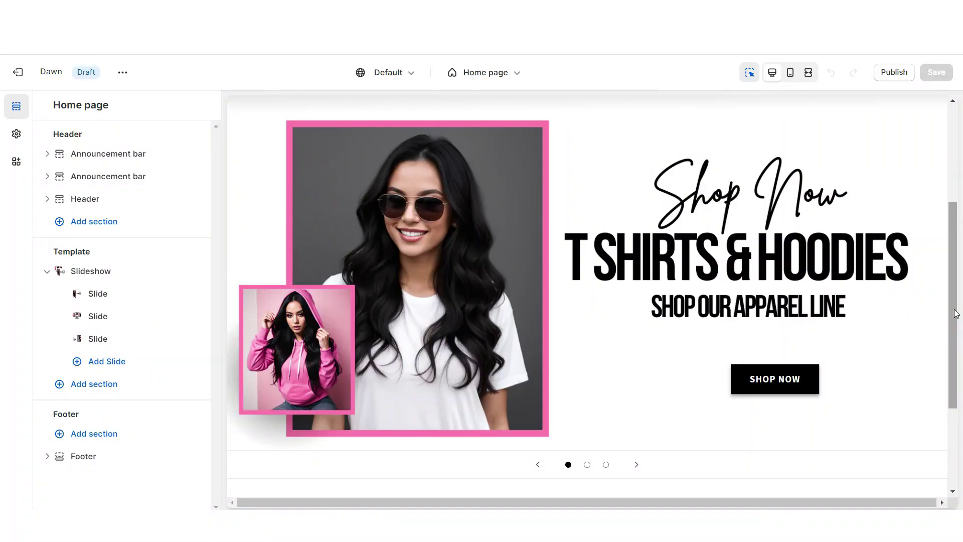
- Add a Rich text section to the homepage with the black Scheme 3
scroll(586, 399, "down", 2)
left_click(586, 398)
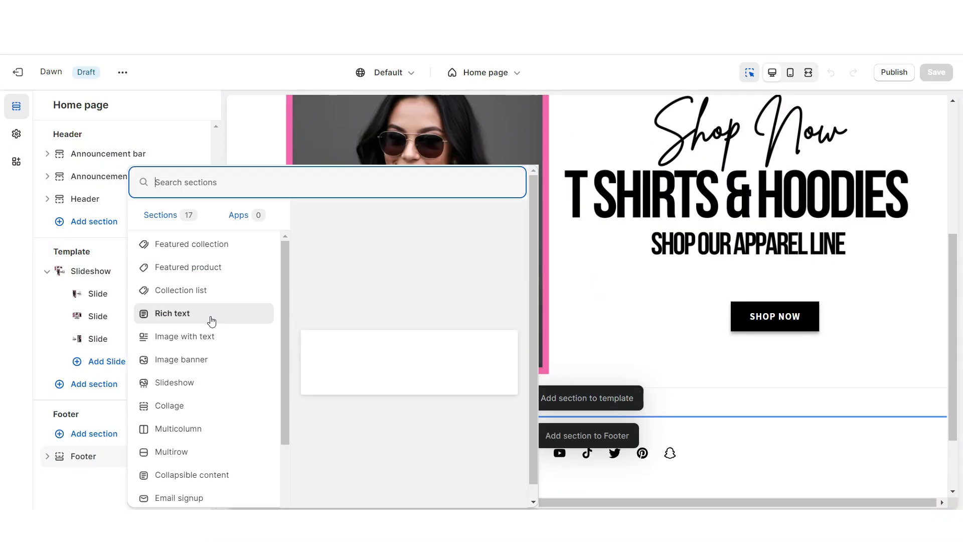
left_click(211, 316)
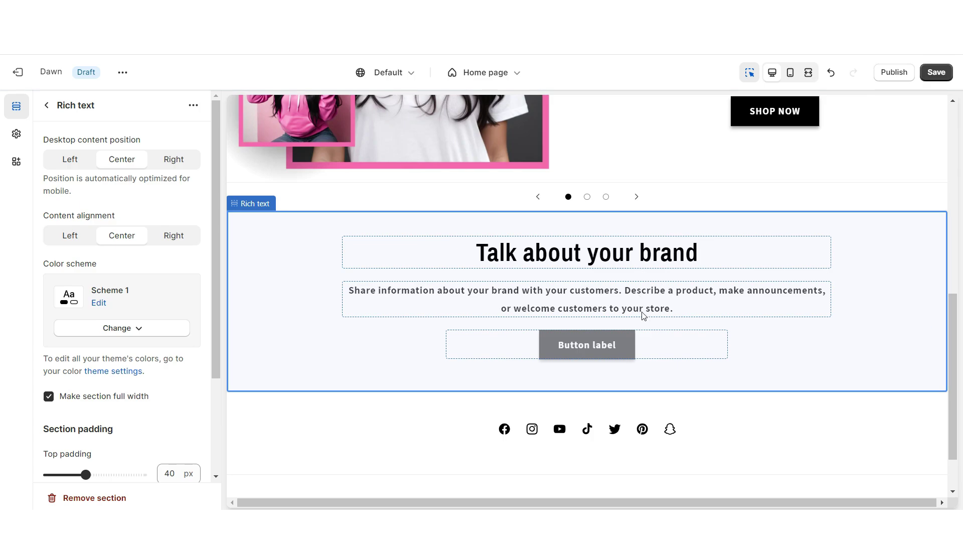
left_click(149, 232)
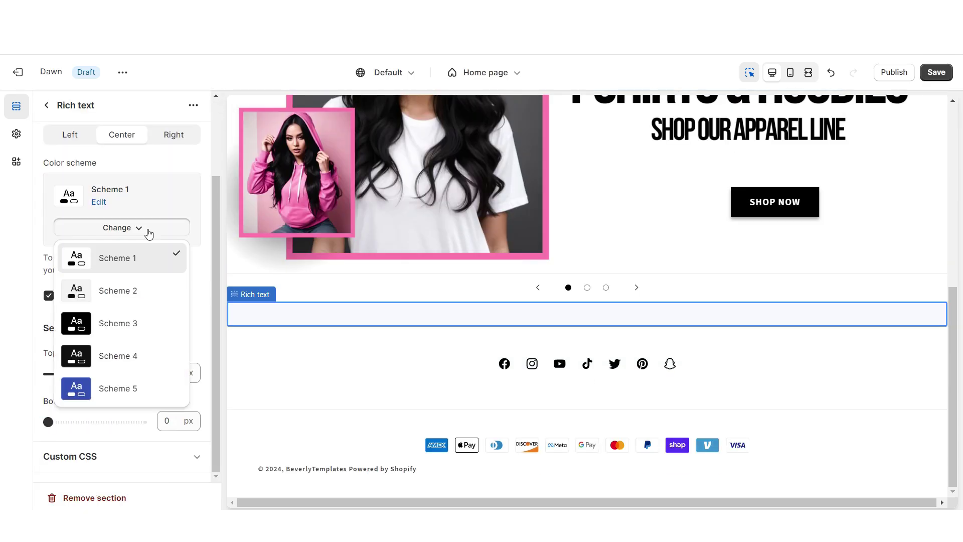
left_click(142, 324)
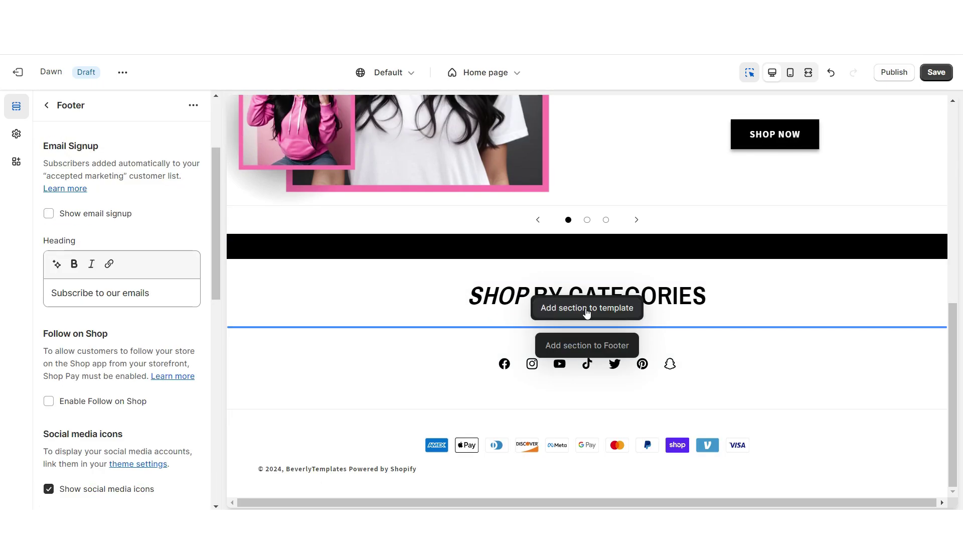
- Add a Collection list with swipe on mobile and a Large SHOP BY CATEGORIES heading
left_click(587, 308)
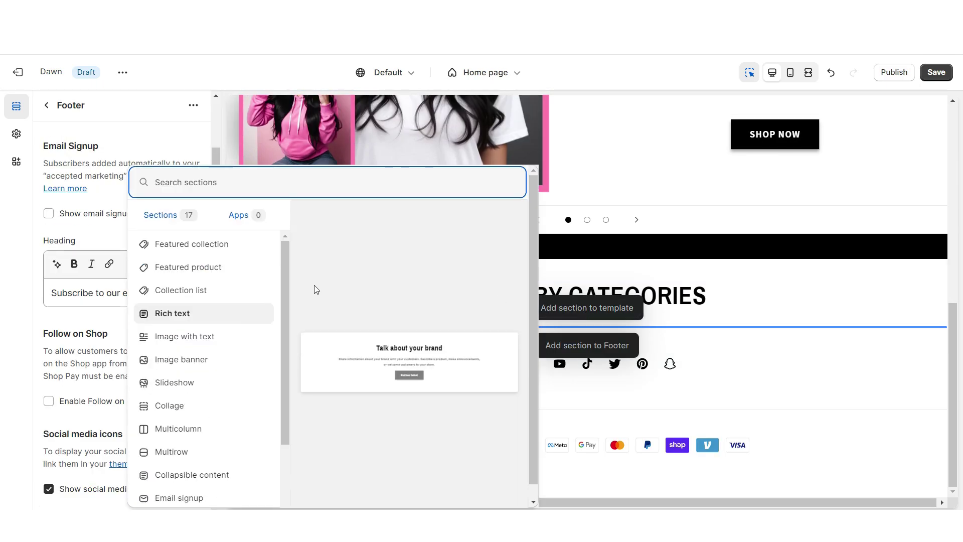
left_click(231, 295)
double_click(83, 191)
key("BackSpace")
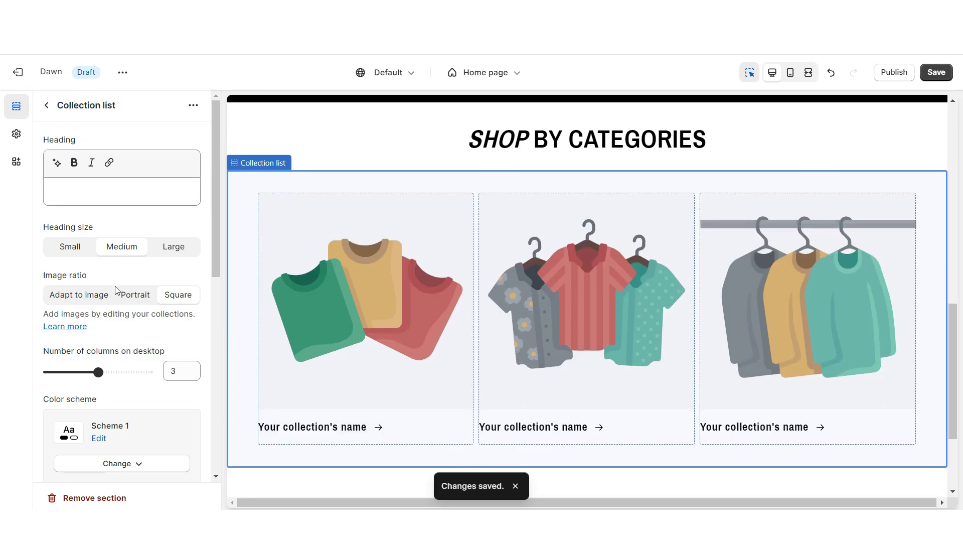
scroll(75, 281, "down", 10)
left_click(48, 265)
scroll(96, 394, "up", 5)
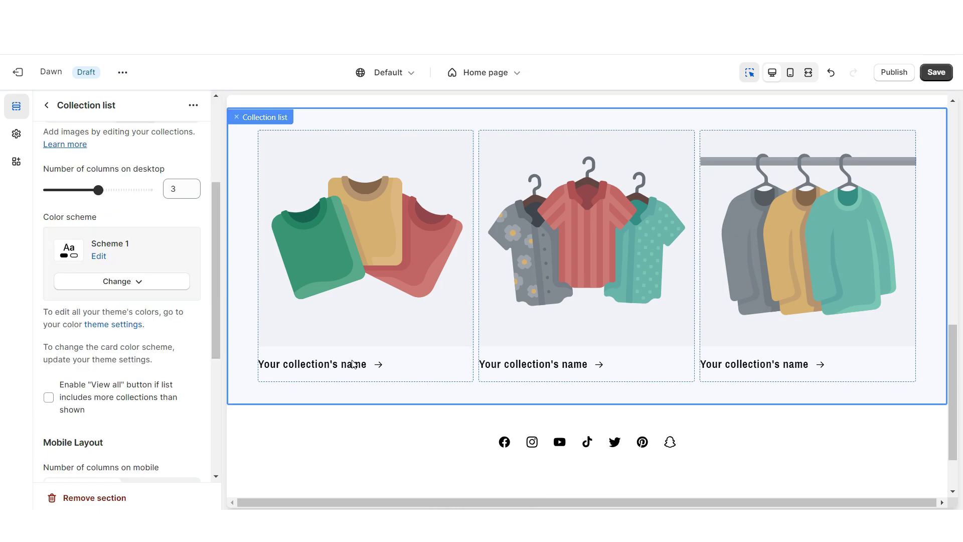
key("ctrl+z")
key("ctrl+z")
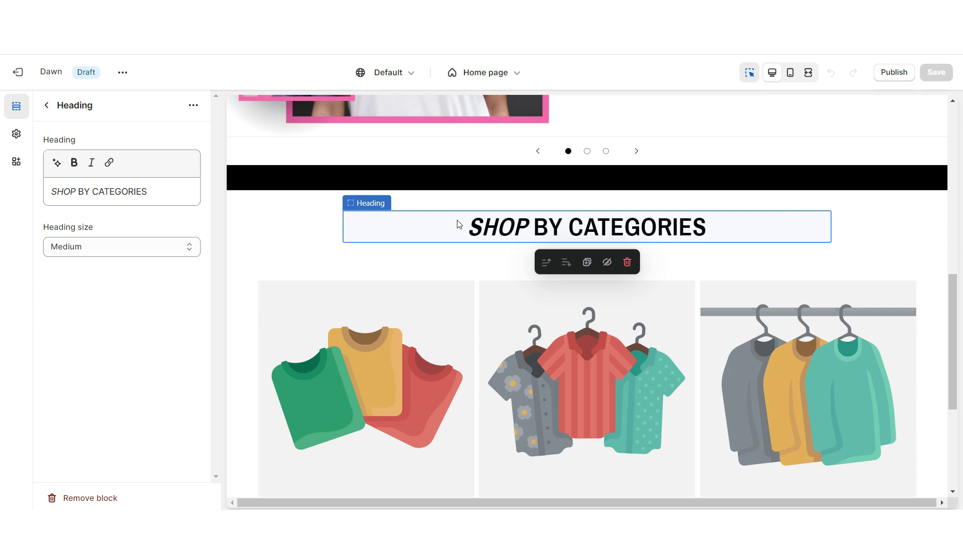
left_click(120, 246)
left_click(122, 277)
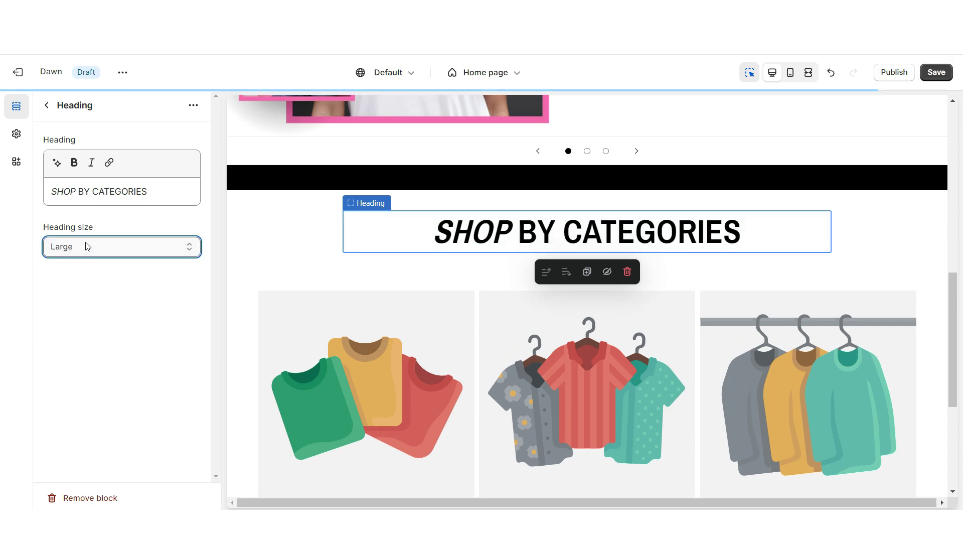
- Duplicate the Rich text section and move the copy below the Collection list
left_click(350, 175)
left_click(193, 105)
left_click(214, 129)
left_click(47, 105)
left_click_drag(74, 211, 58, 212)
left_click_drag(50, 236, 34, 374)
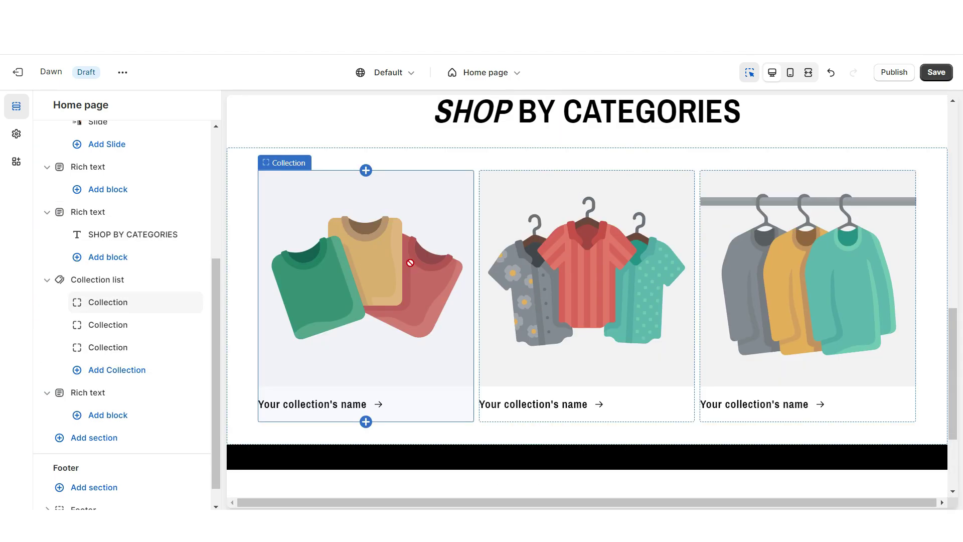
left_click(378, 250)
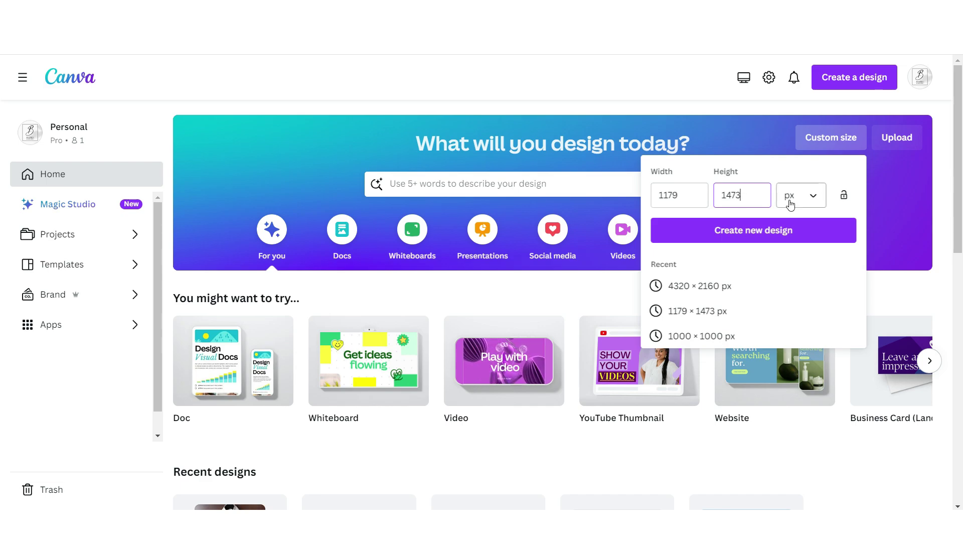
- Create the 1179×1473 design with a photo grid on the upper page and black background
key("Return")
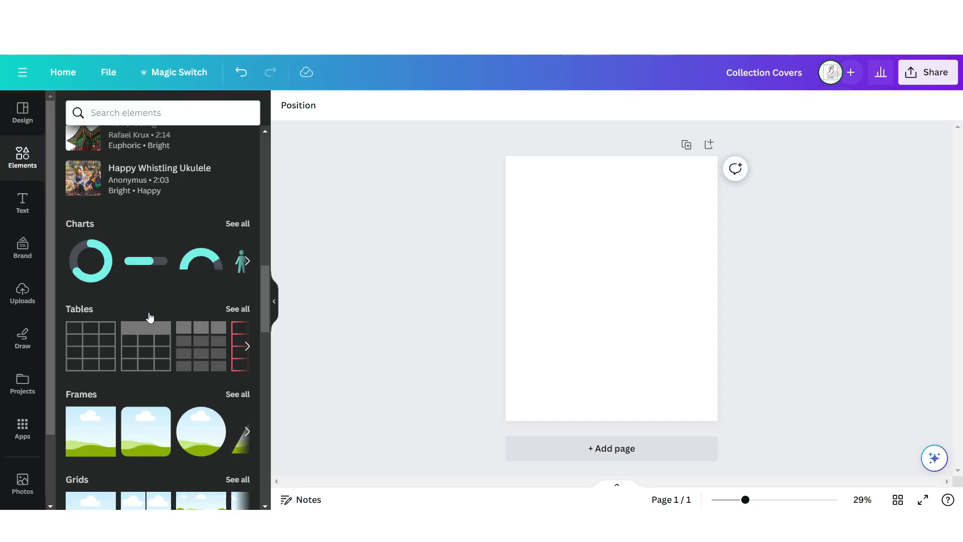
scroll(148, 316, "down", 2)
left_click(82, 452)
left_click_drag(612, 421, 535, 346)
double_click(534, 362)
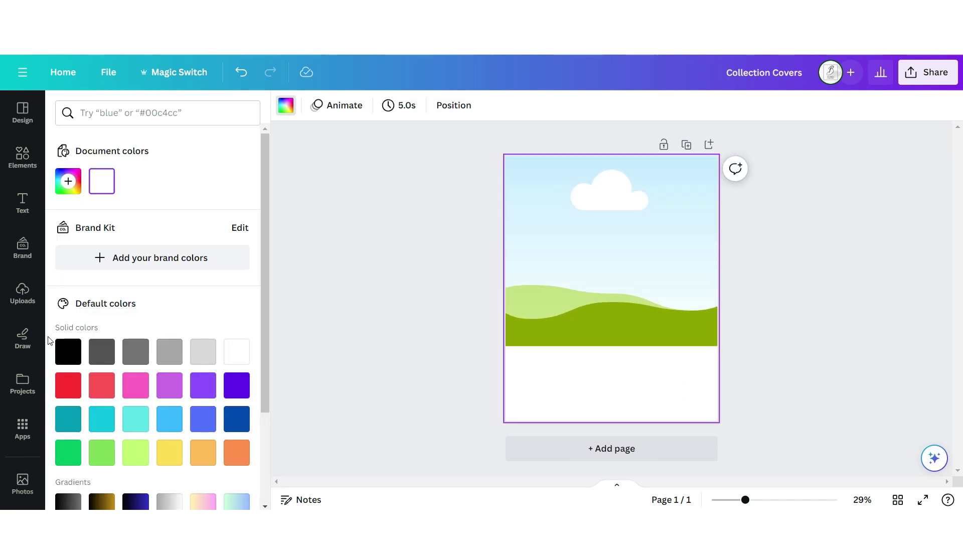
left_click(68, 351)
key("Escape")
- Add the gradient fade graphic and bold Bebas Neue 'Jackets' text
left_click(111, 142)
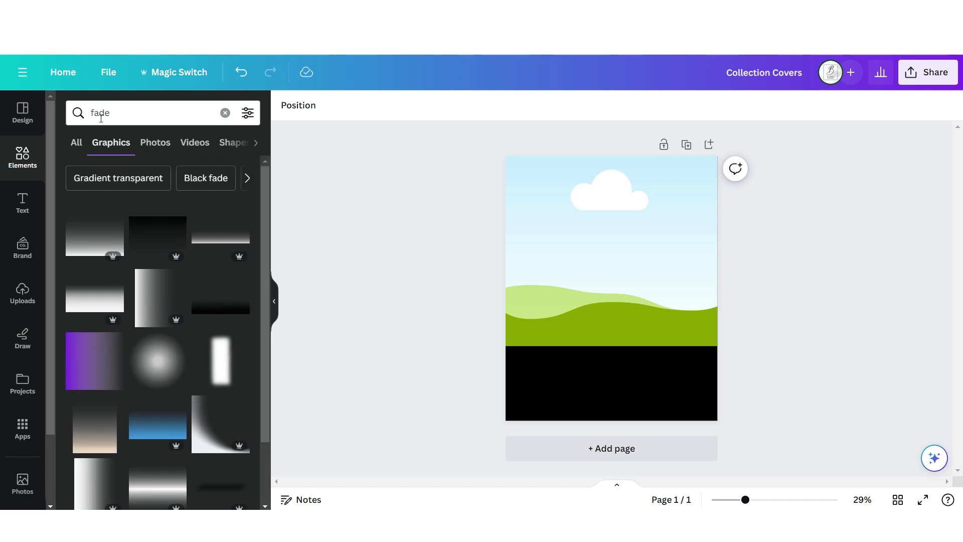
left_click(98, 368)
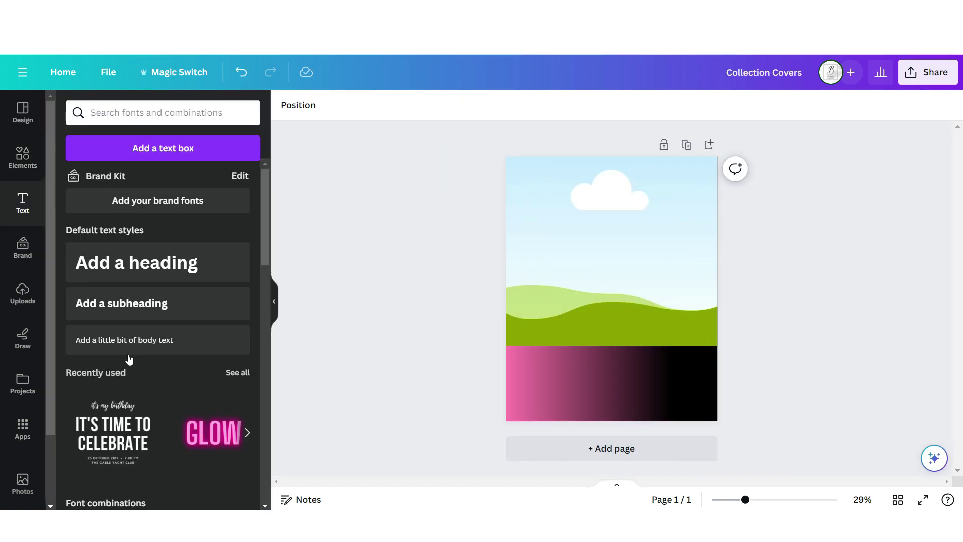
left_click(123, 344)
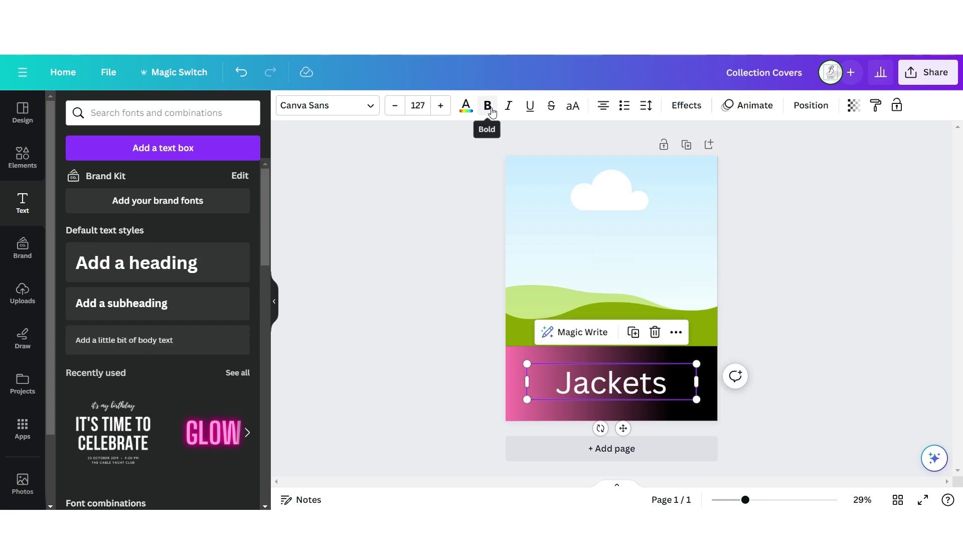
left_click(487, 104)
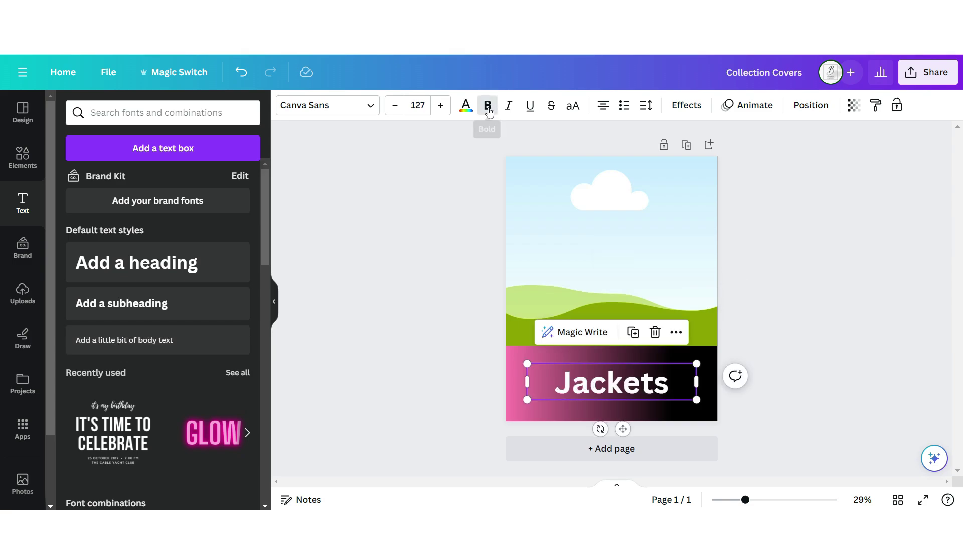
left_click(328, 105)
left_click(150, 313)
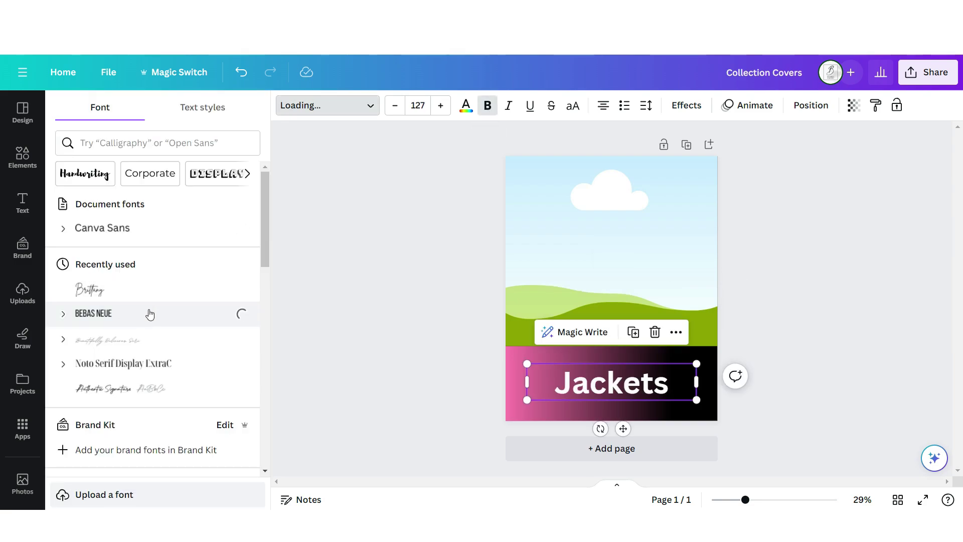
key("Escape")
- Duplicate the cover page twice and place an uploaded product photo in the top frame
left_click(685, 146)
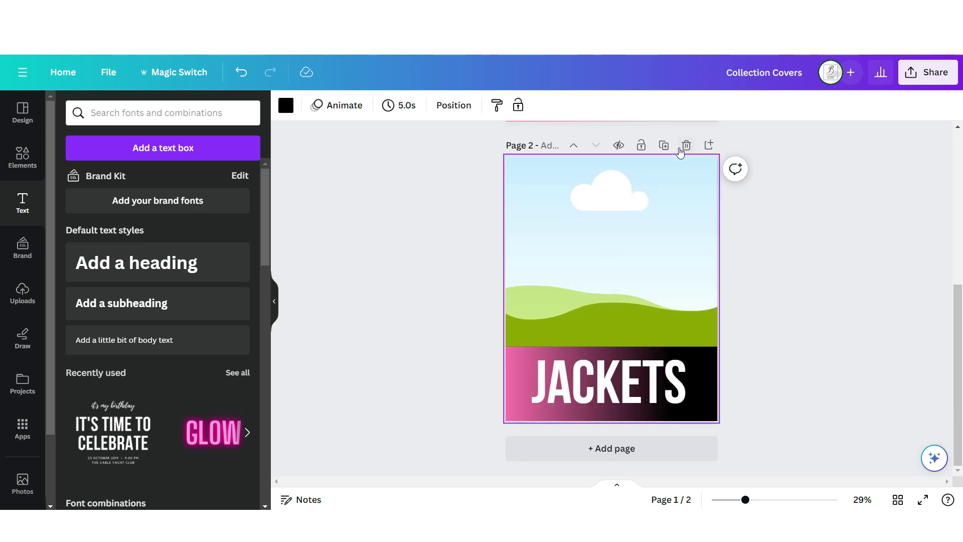
left_click(663, 145)
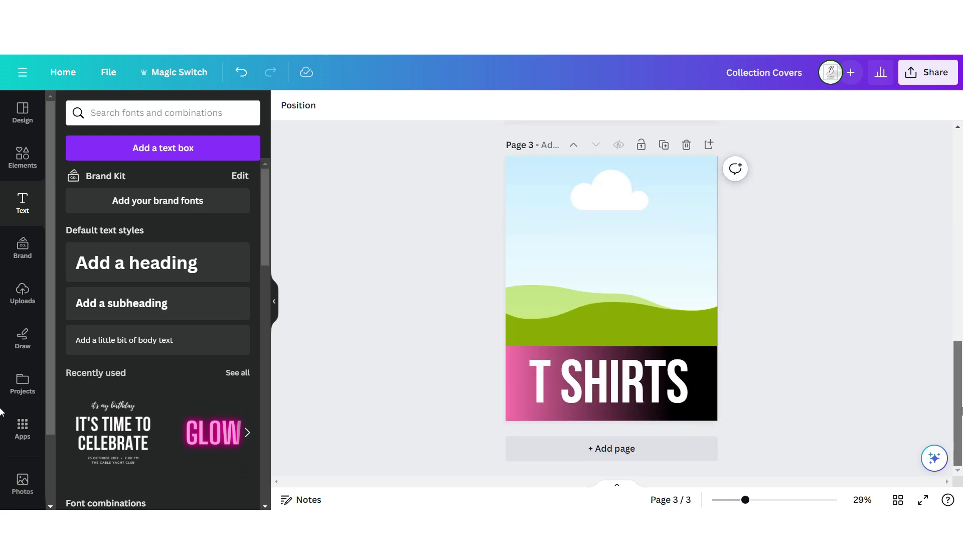
left_click_drag(959, 412, 959, 223)
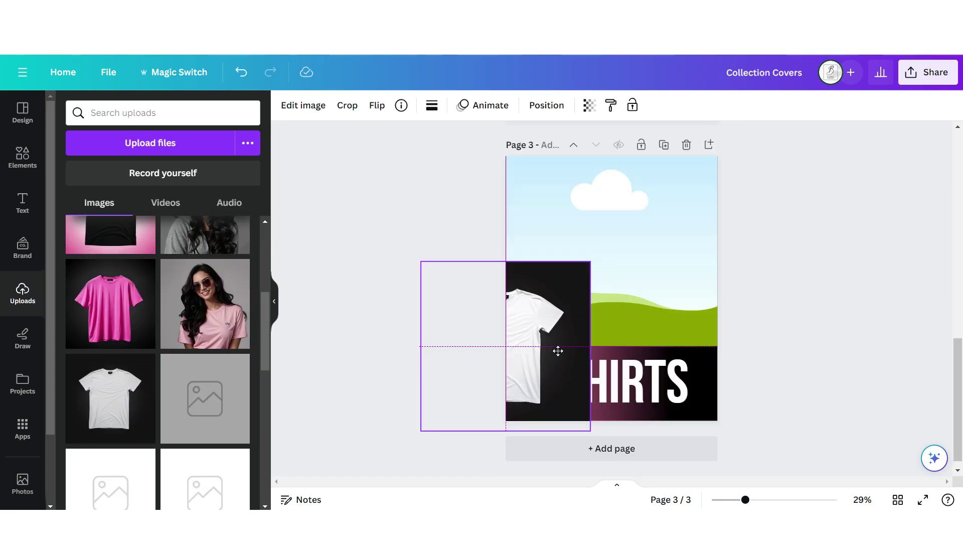
left_click_drag(558, 350, 631, 309)
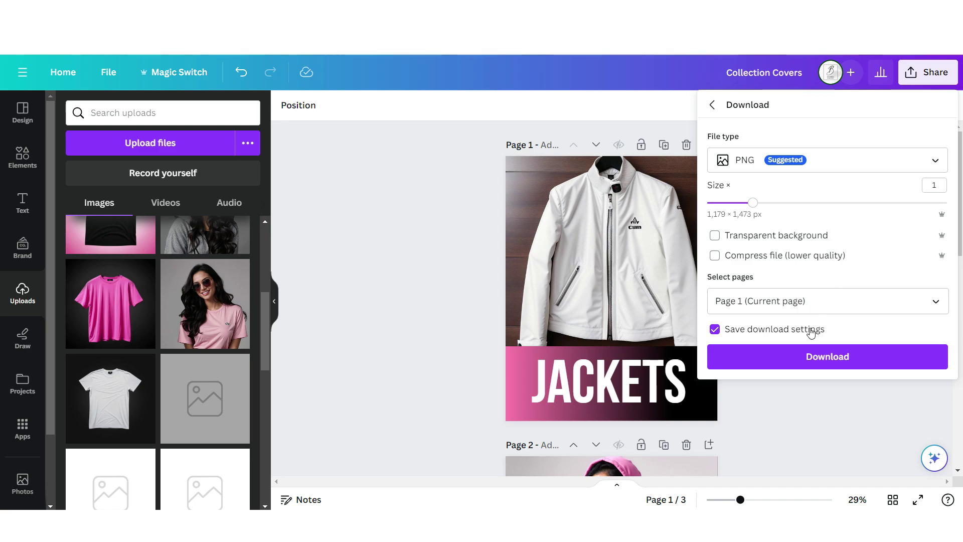
scroll(690, 375, "down", 10)
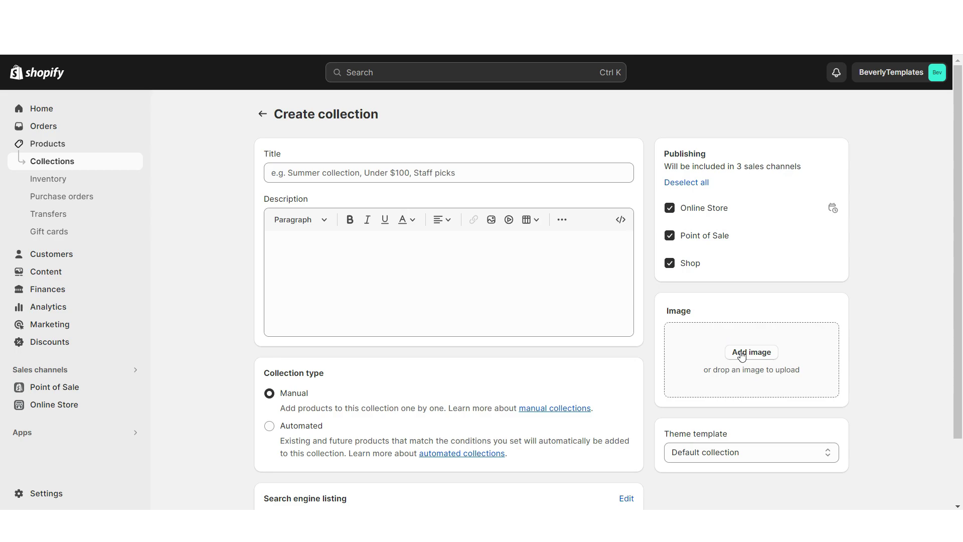
left_click(742, 354)
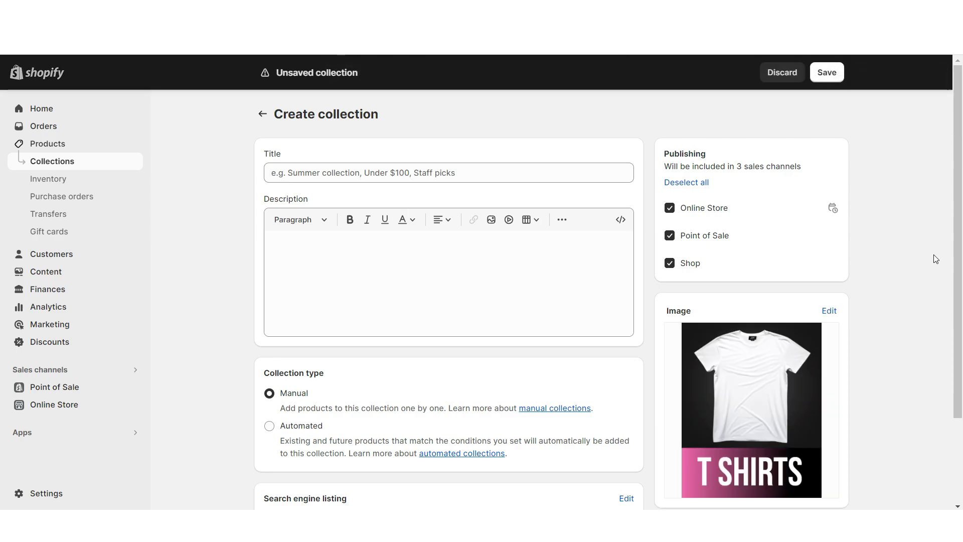
scroll(923, 266, "down", 1)
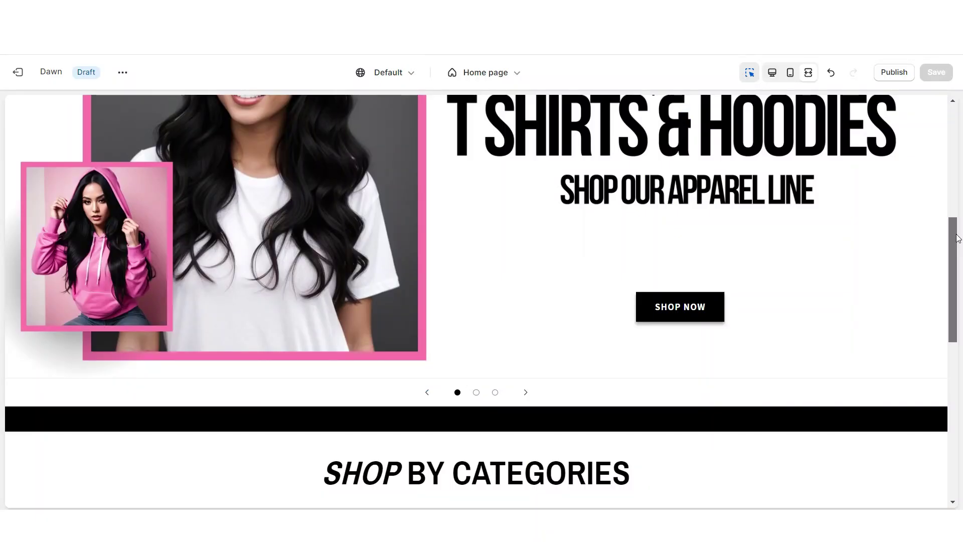
left_click_drag(957, 237, 958, 340)
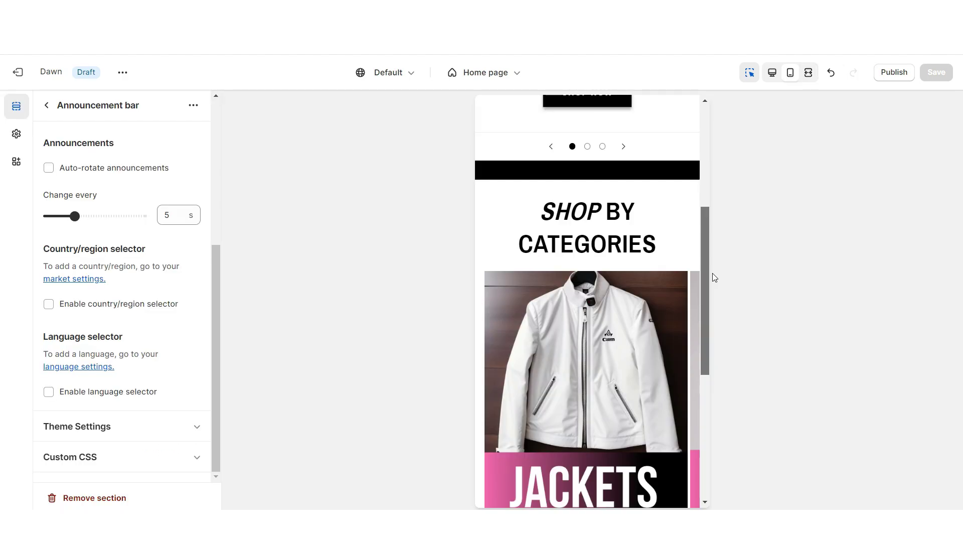
left_click_drag(715, 278, 721, 333)
left_click(615, 445)
left_click(616, 444)
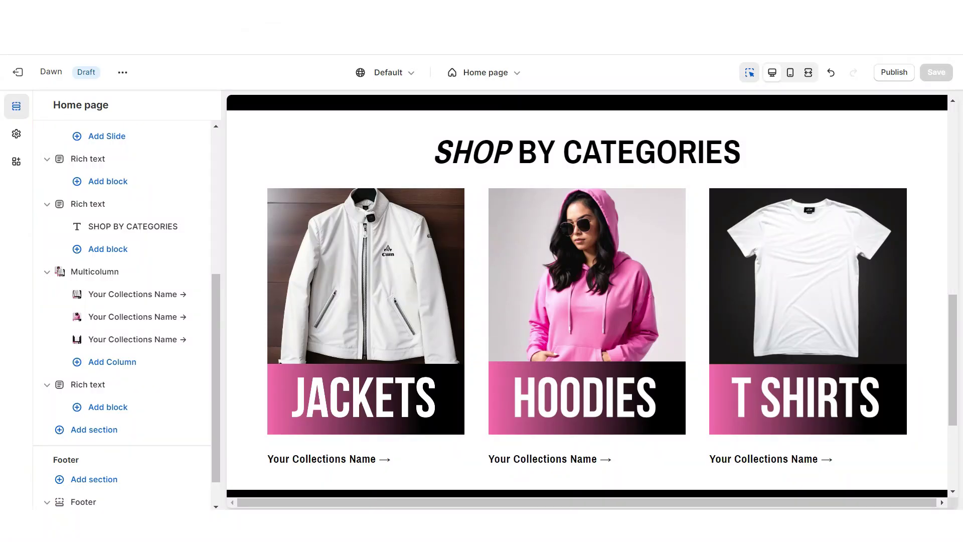
- Add an Image banner below the categories, with no content container, using Scheme 2
scroll(591, 375, "down", 3)
left_click(591, 375)
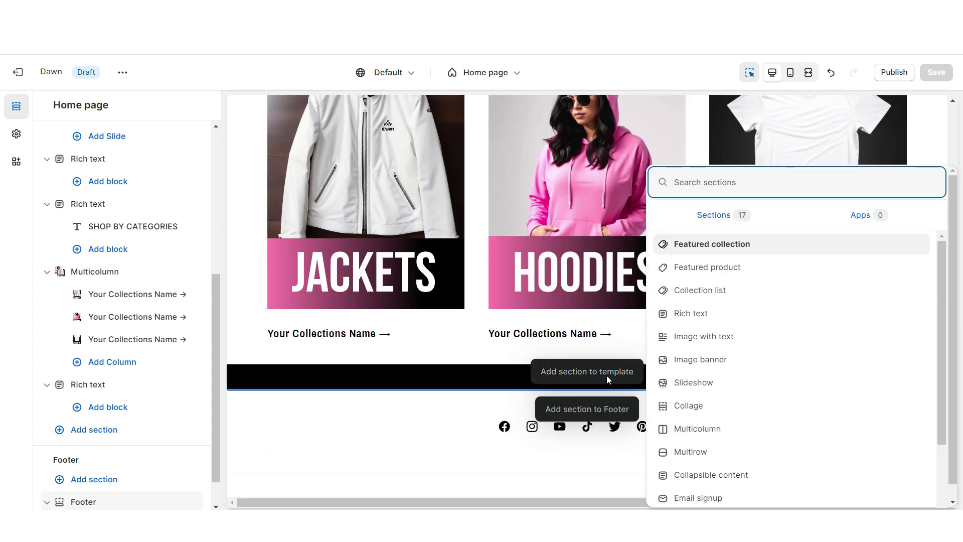
left_click(710, 367)
scroll(52, 195, "down", 5)
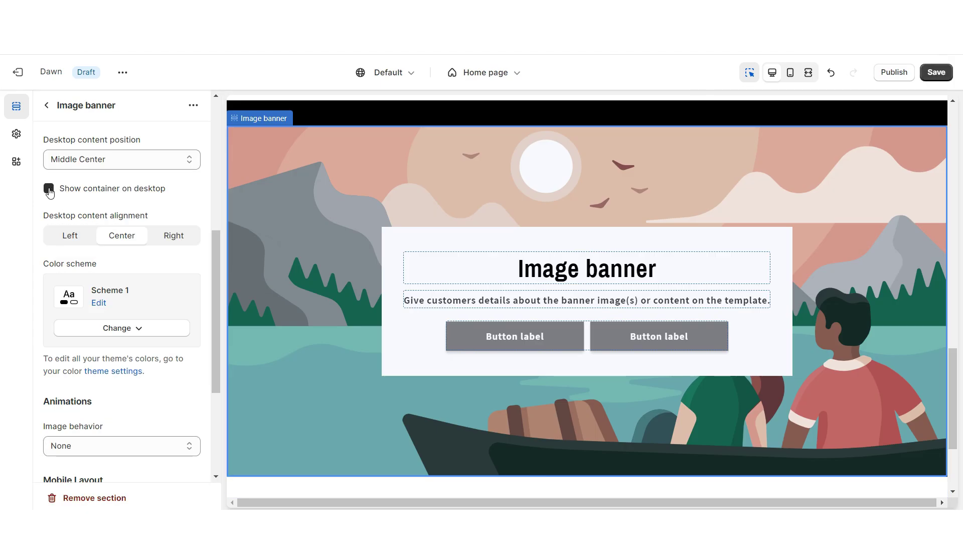
left_click(49, 189)
scroll(74, 250, "down", 4)
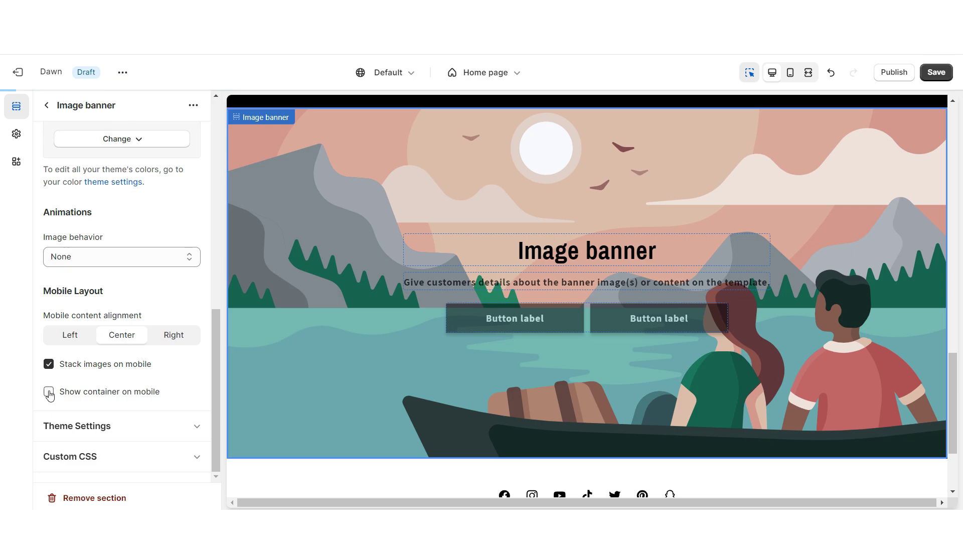
scroll(47, 389, "up", 3)
left_click(120, 264)
left_click(136, 327)
- Recolour Scheme 2: pink background, white text, white solid buttons with dark labels, outline colour
left_click(113, 307)
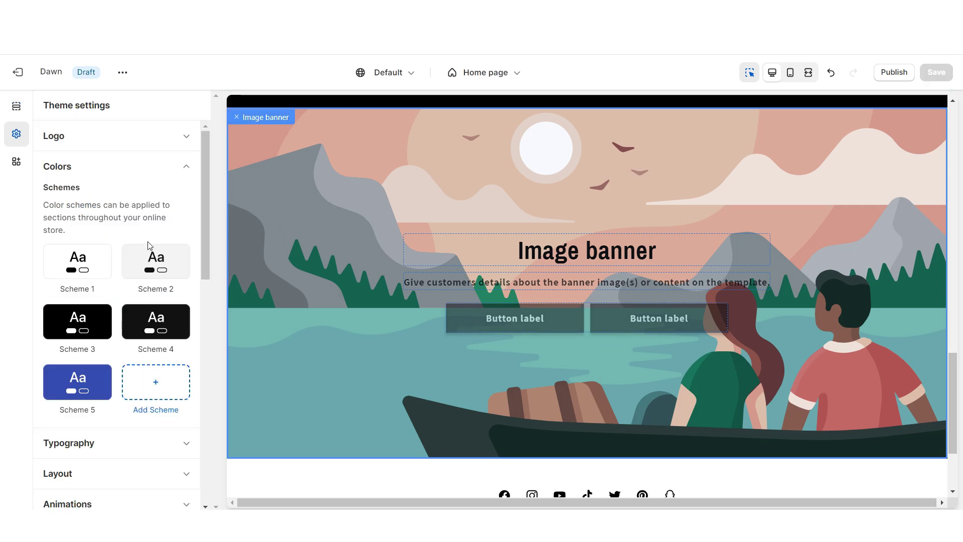
left_click(156, 266)
left_click(57, 233)
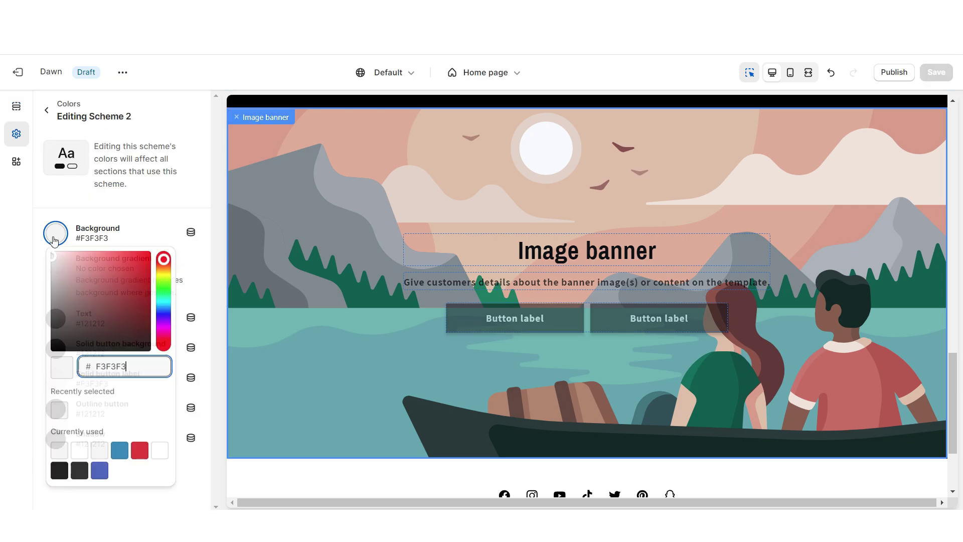
left_click_drag(69, 260, 87, 270)
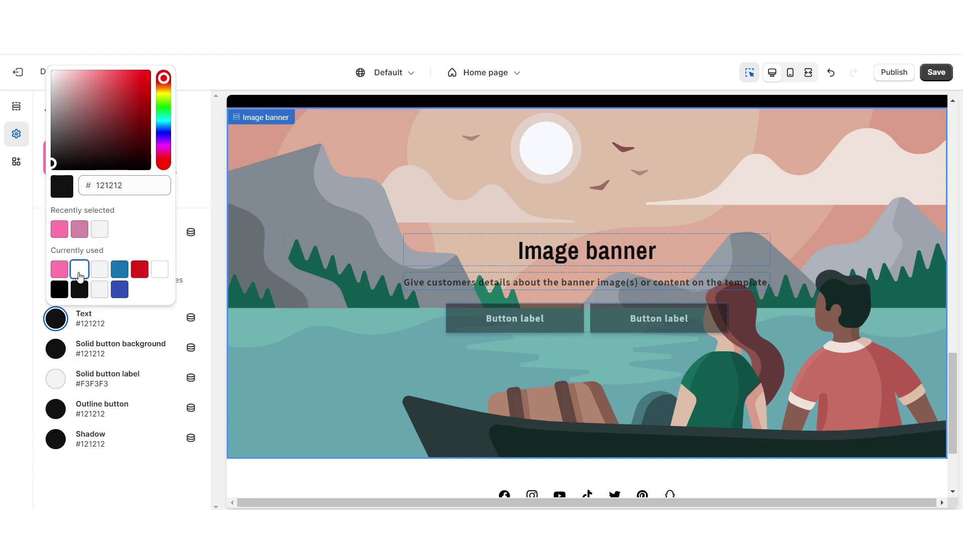
left_click(80, 275)
left_click(55, 348)
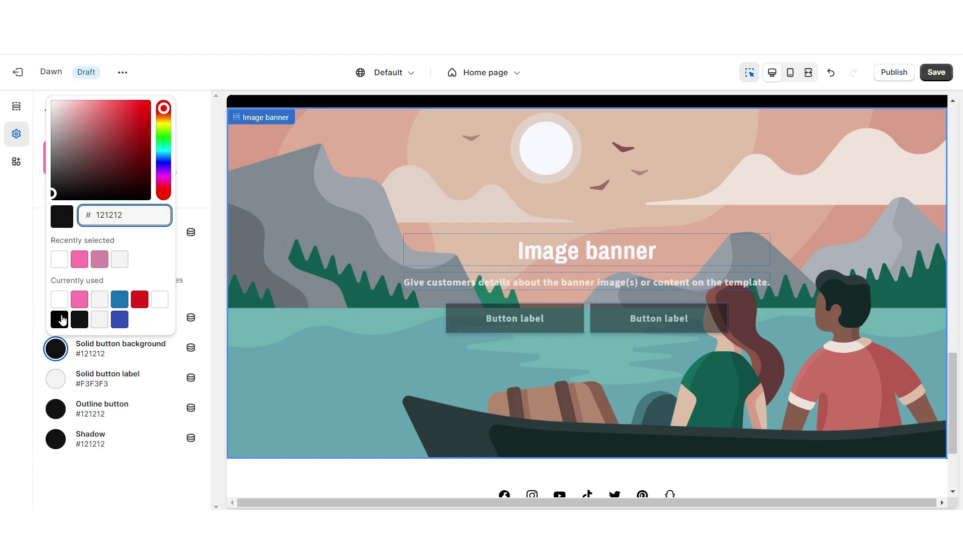
left_click(59, 264)
left_click(56, 377)
left_click(56, 378)
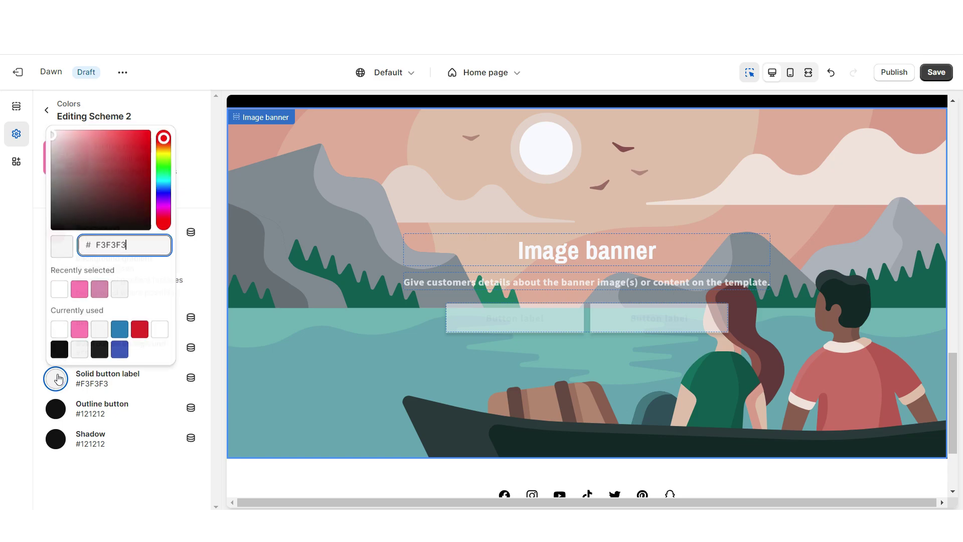
left_click(60, 348)
left_click(56, 408)
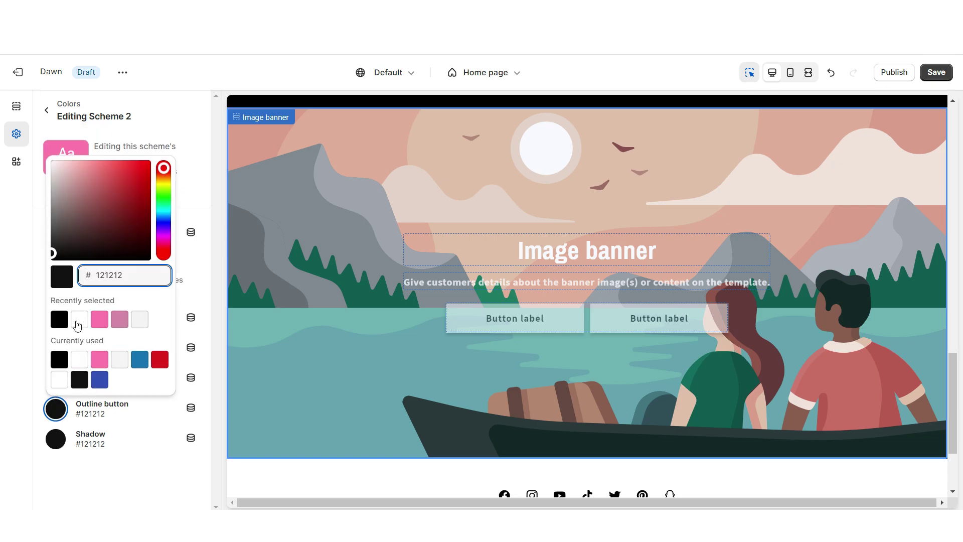
- Paste ABOUT OUR BRAND as the banner heading, add the brand description and set the button link
left_click(78, 326)
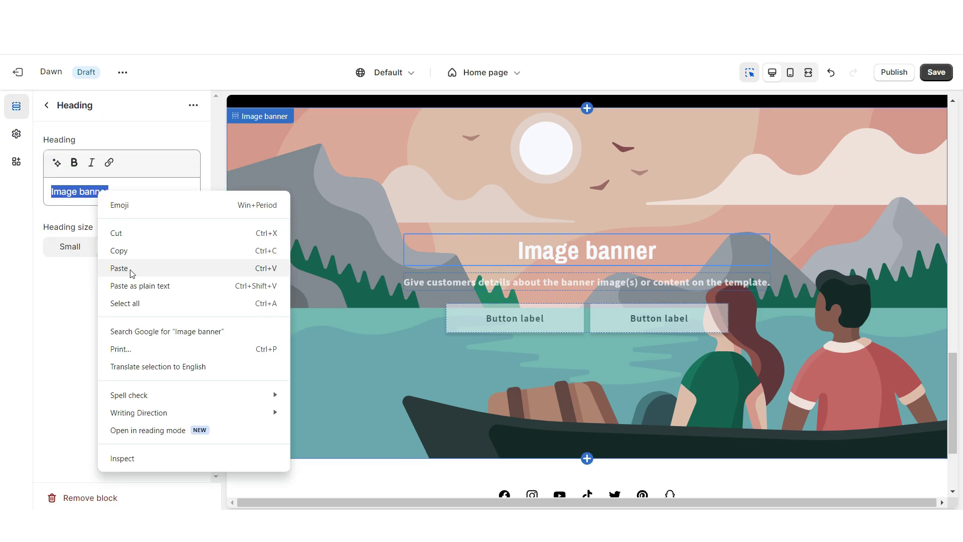
left_click(119, 269)
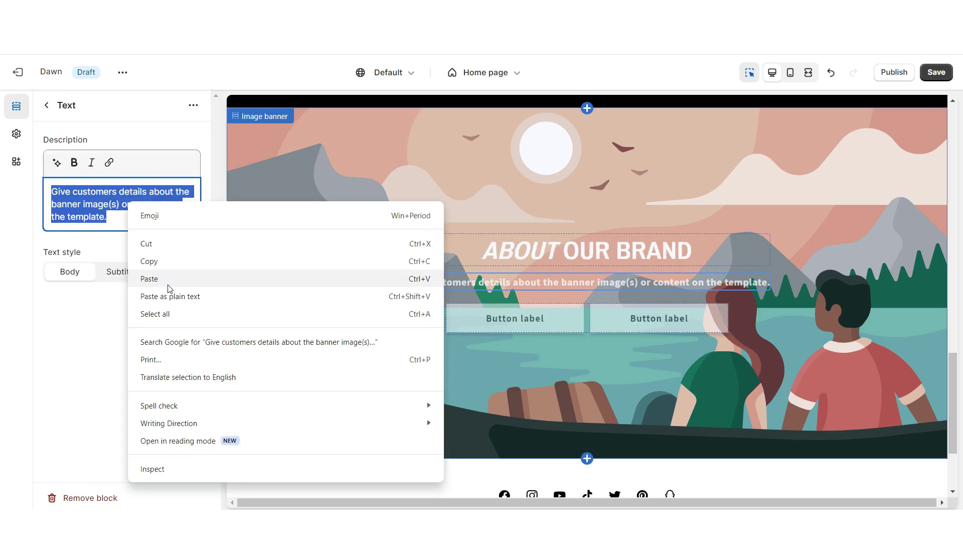
left_click(170, 277)
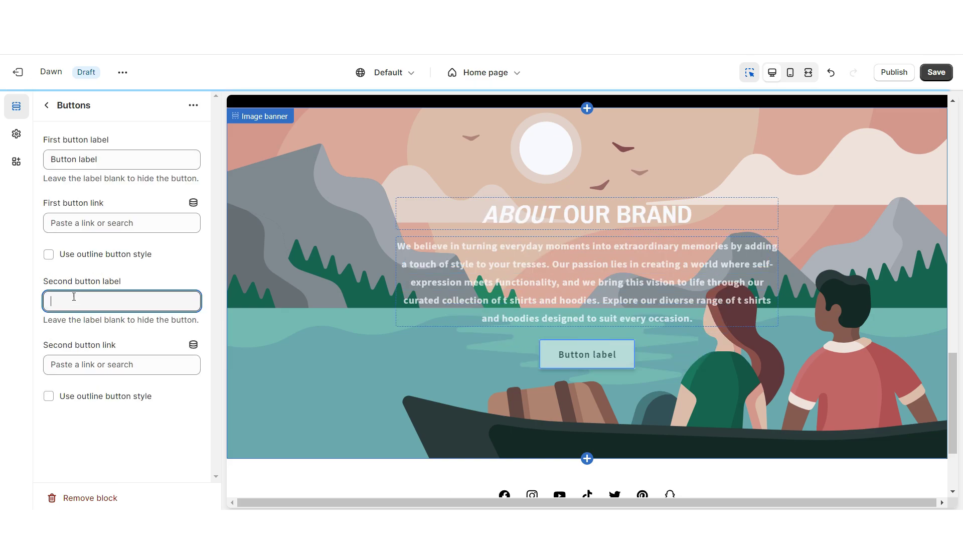
left_click(75, 222)
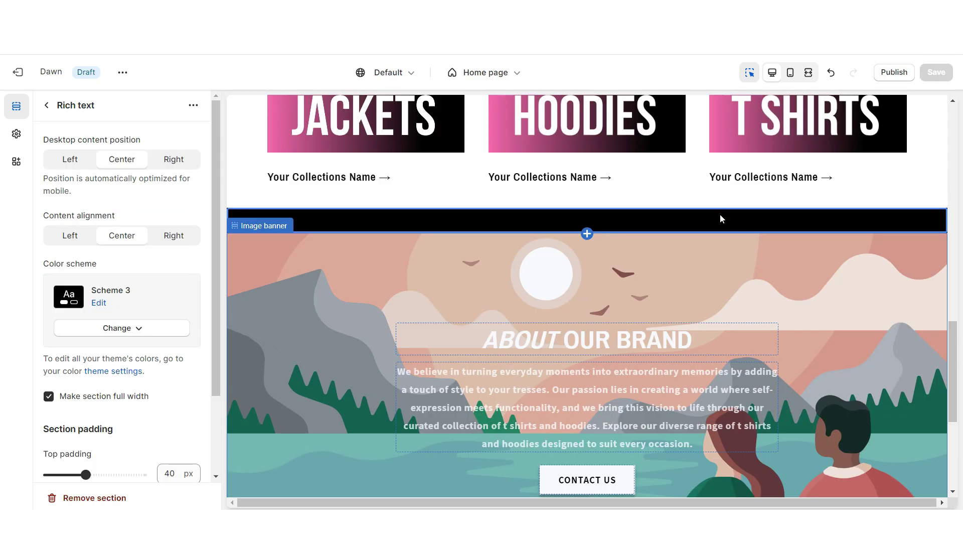
- Duplicate the black Rich text section and move it below the image banner
left_click(193, 105)
left_click(214, 128)
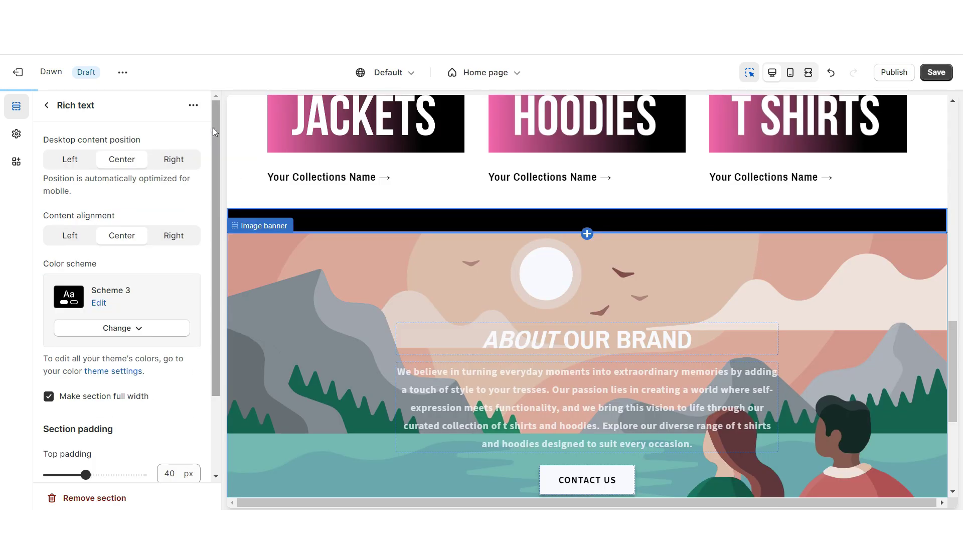
left_click_drag(60, 254, 46, 373)
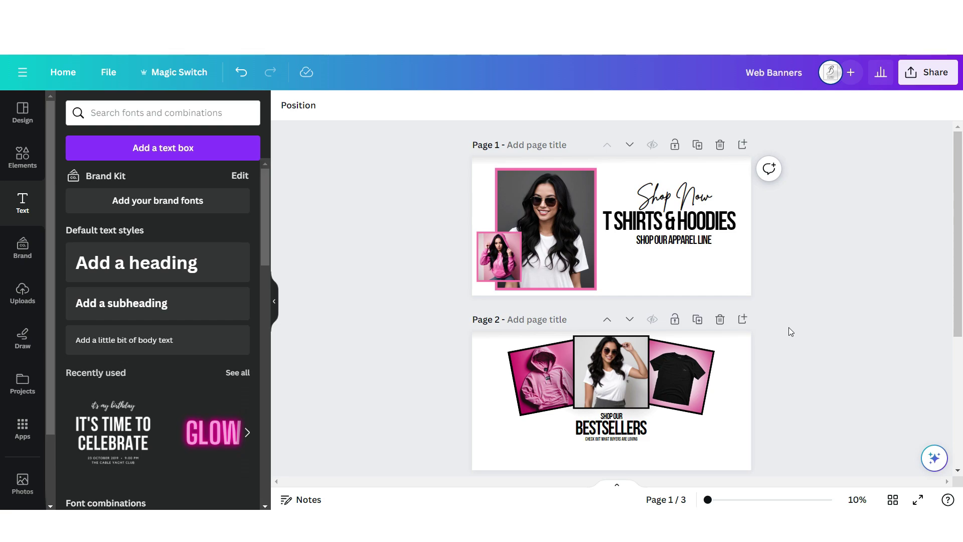
- Add a blank Page 4 with a light pink background
scroll(778, 340, "down", 5)
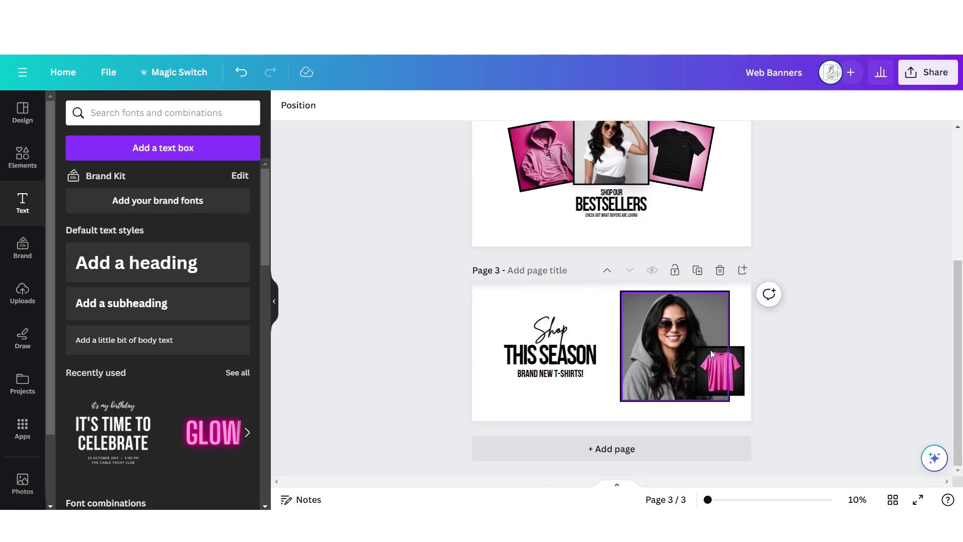
left_click(742, 270)
left_click(286, 105)
left_click(68, 181)
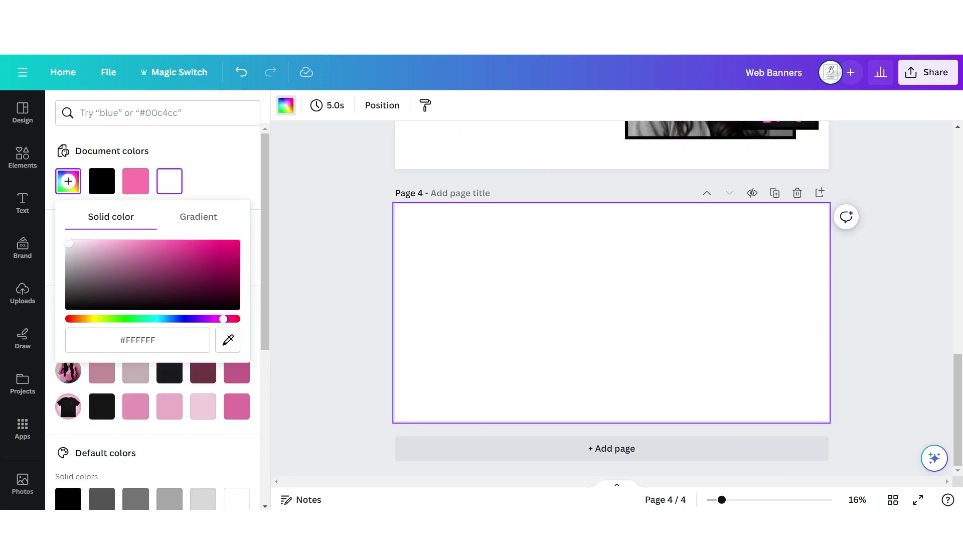
left_click(83, 245)
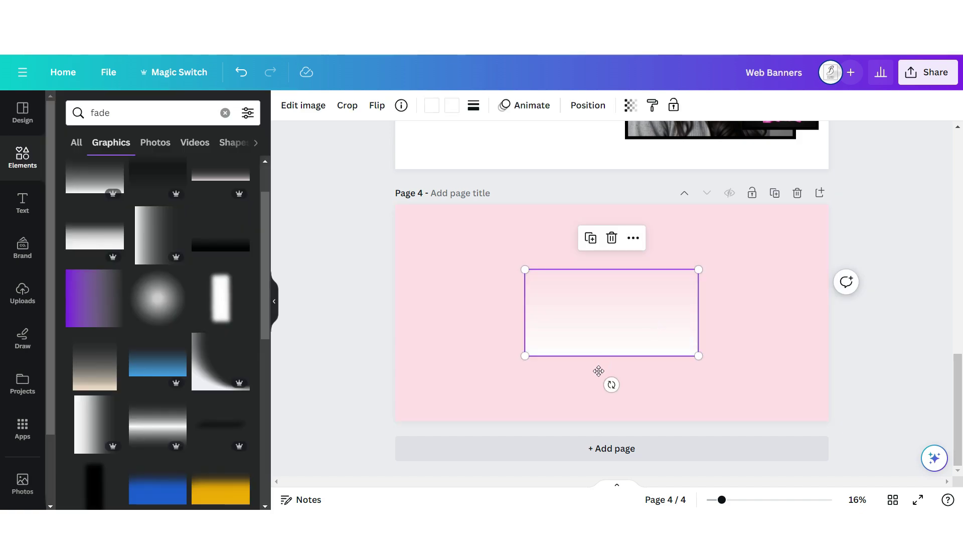
- Stretch a fade graphic over Page 4 and add a tall pink central strip
left_click_drag(599, 370, 533, 387)
left_click_drag(555, 334, 901, 245)
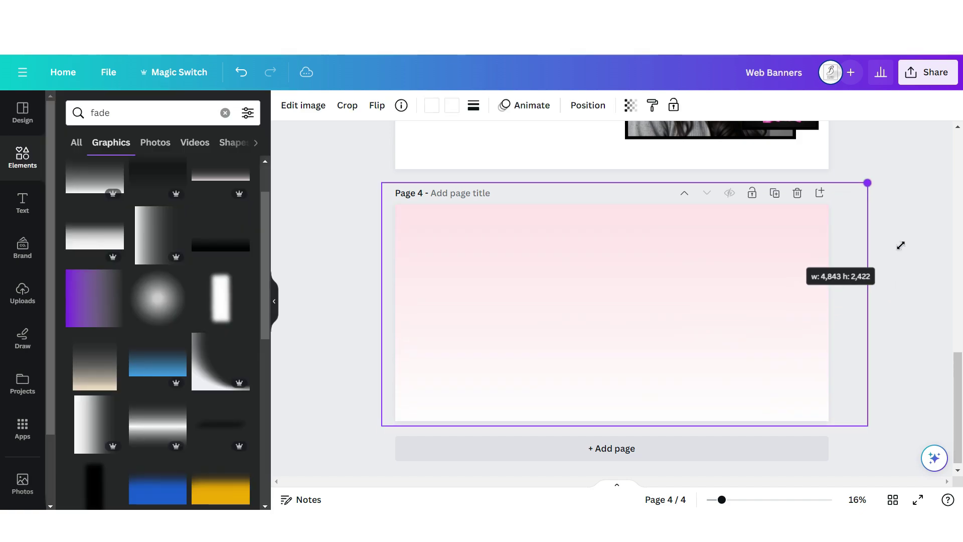
left_click(82, 305)
left_click(346, 104)
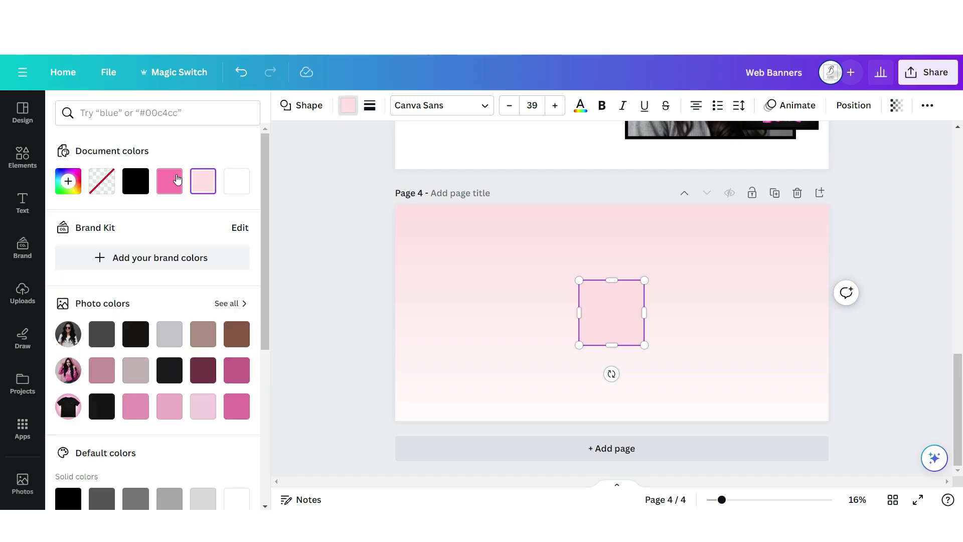
left_click(172, 180)
left_click_drag(612, 313, 555, 237)
left_click_drag(593, 274, 703, 420)
- Fit a single-photo grid inside the pink strip
scroll(165, 334, "down", 10)
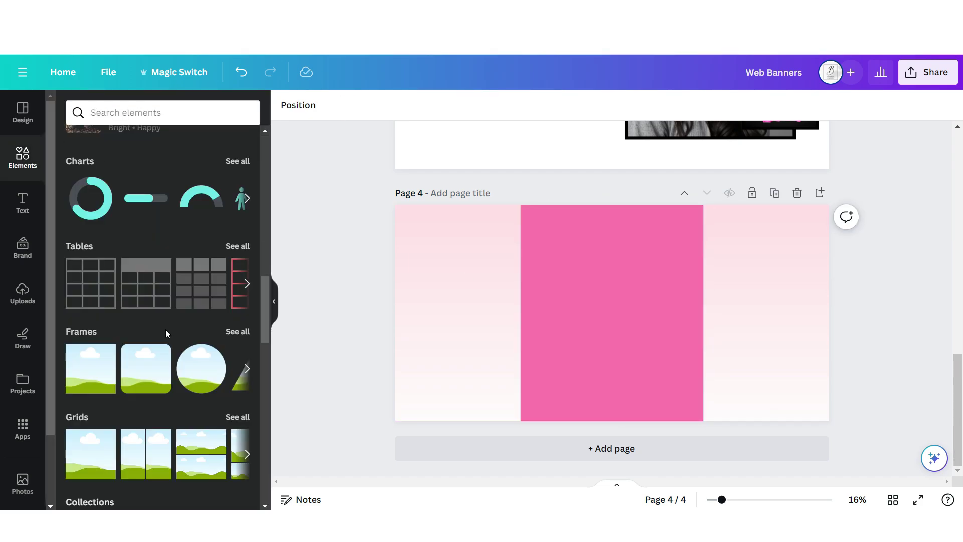
left_click(89, 452)
left_click(299, 105)
left_click_drag(829, 312, 696, 369)
- Add large bold Bebas Neue 'Totally Tees' text behind the picture at 20 transparency
left_click(22, 203)
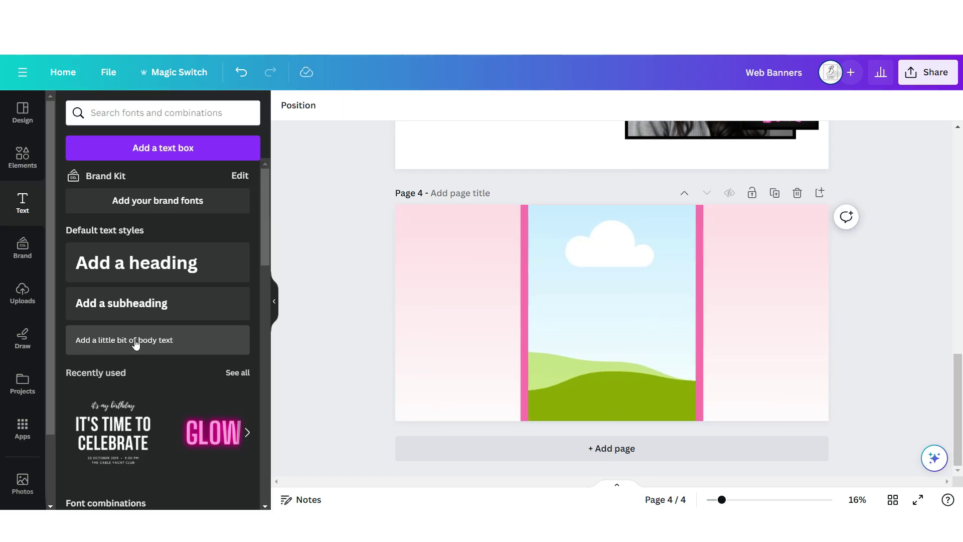
left_click(135, 341)
type("Totally Tees")
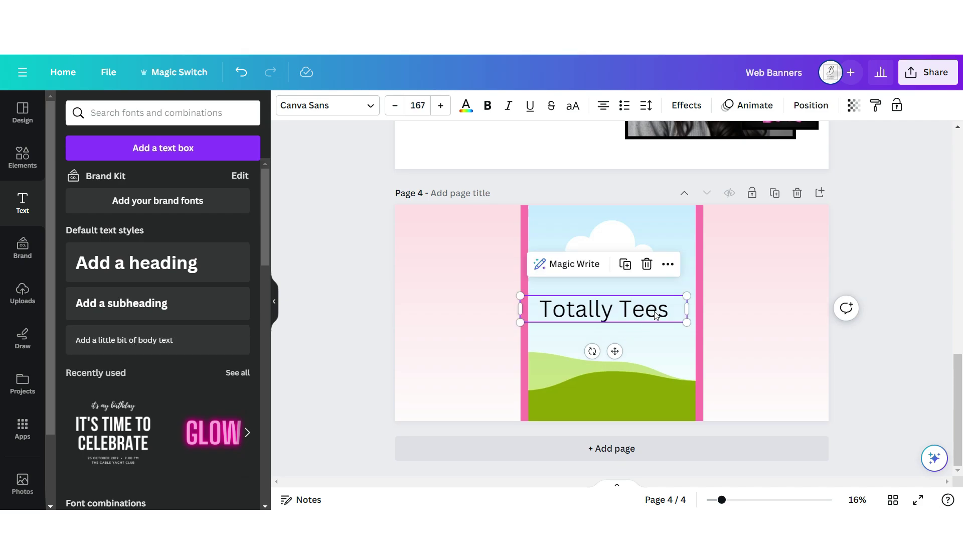
left_click(488, 106)
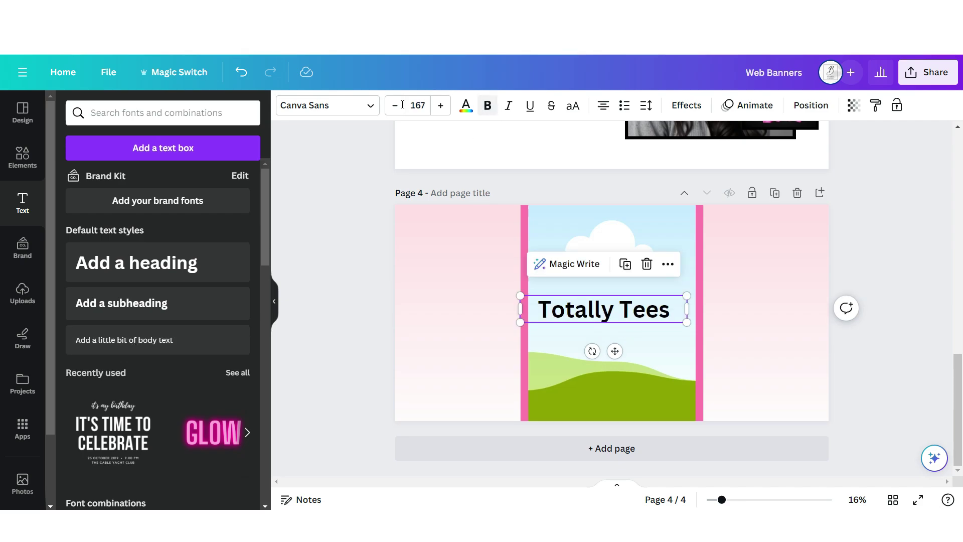
left_click(327, 105)
left_click(155, 229)
left_click_drag(687, 324, 841, 380)
left_click(811, 105)
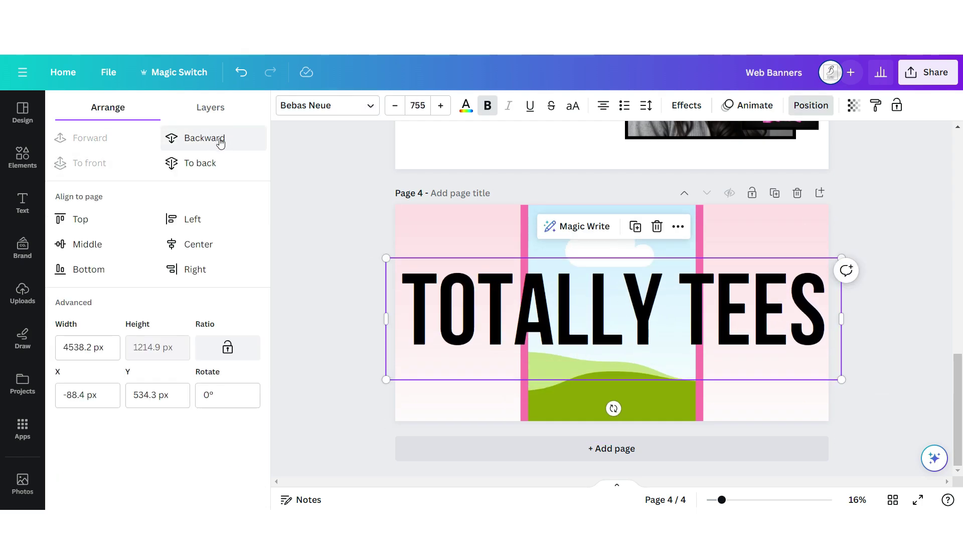
left_click(220, 139)
left_click(854, 105)
left_click_drag(853, 156, 749, 165)
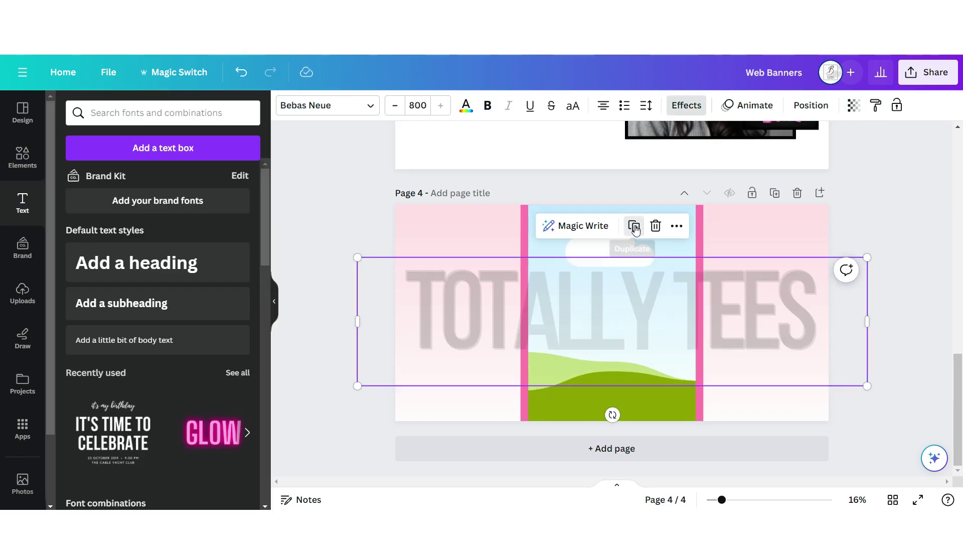
- Add vertical Totally Tees copies left and right, place the woman's photo, and download as PNG
left_click_drag(865, 260, 512, 344)
left_click_drag(437, 363, 572, 301)
left_click(854, 105)
left_click_drag(757, 155, 824, 168)
left_click_drag(606, 300, 645, 313)
left_click_drag(600, 361, 669, 327)
left_click_drag(612, 305, 457, 305)
key("ctrl+v")
left_click_drag(742, 356, 657, 309)
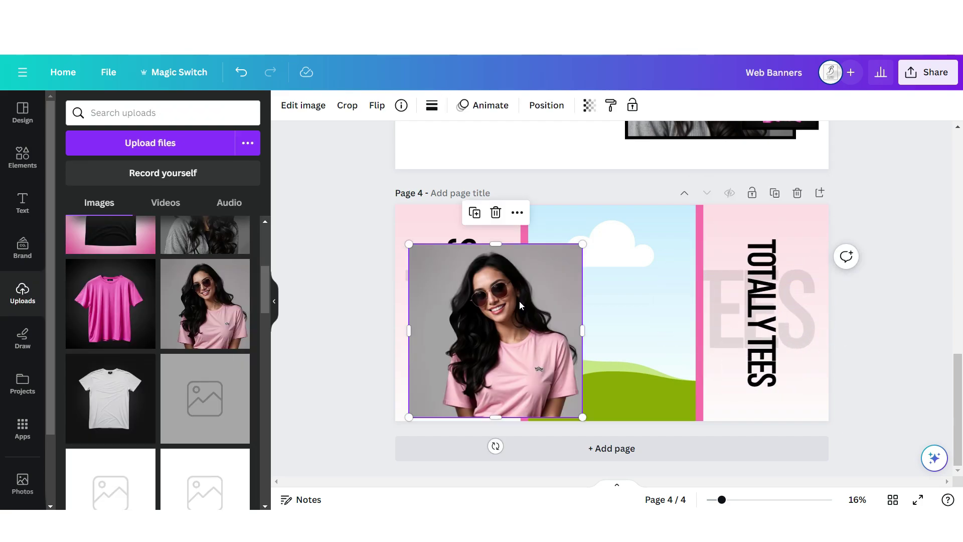
left_click_drag(528, 316, 667, 321)
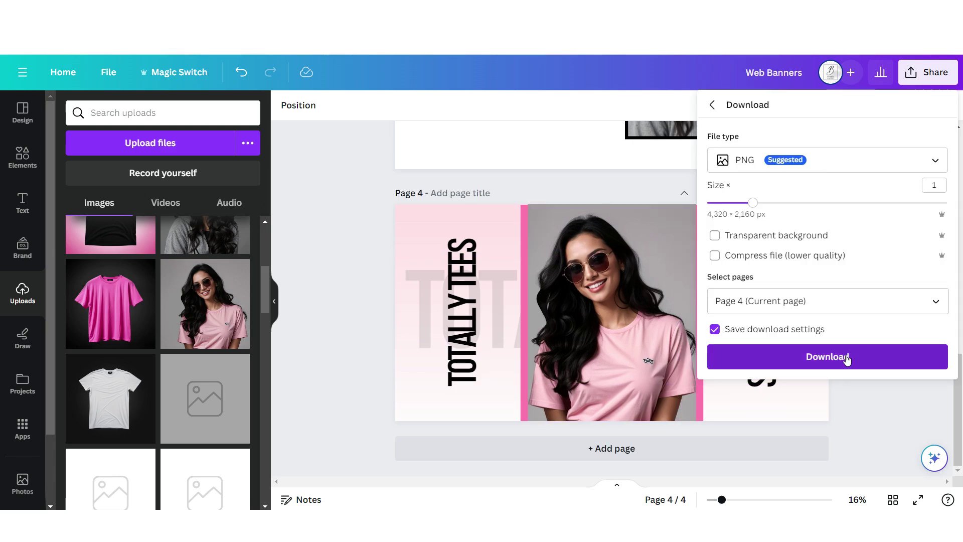
left_click(843, 358)
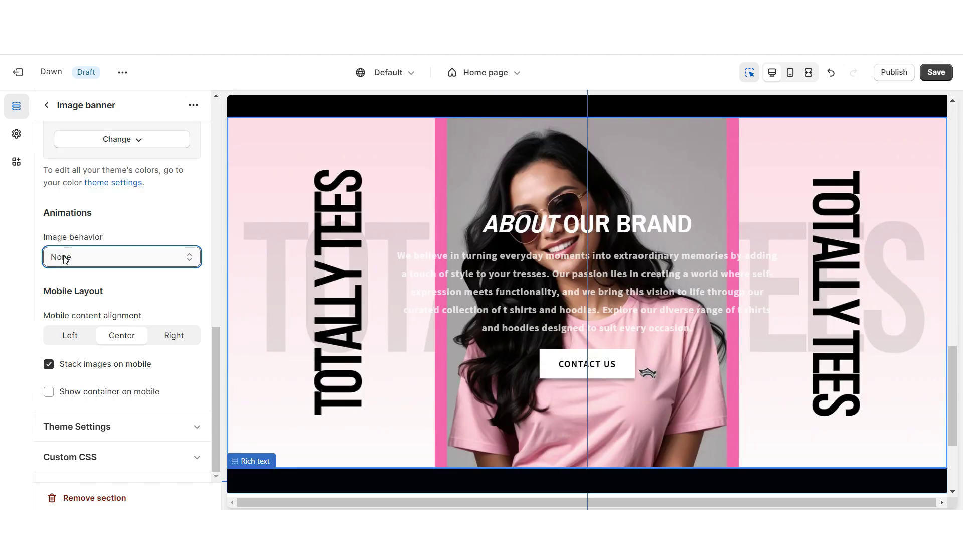
- Set the About Our Brand banner height to 'Adapt to first image' and preview the page
left_click(66, 258)
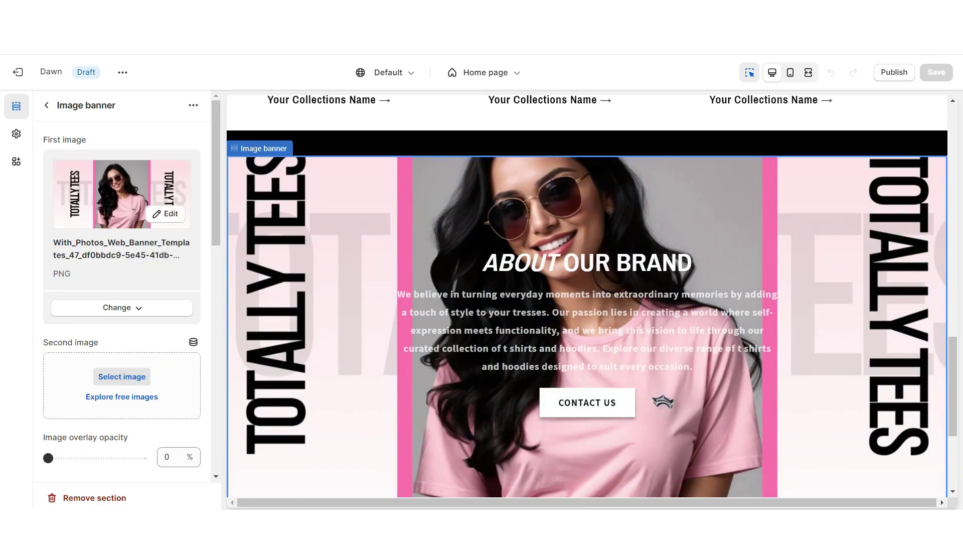
left_click(65, 247)
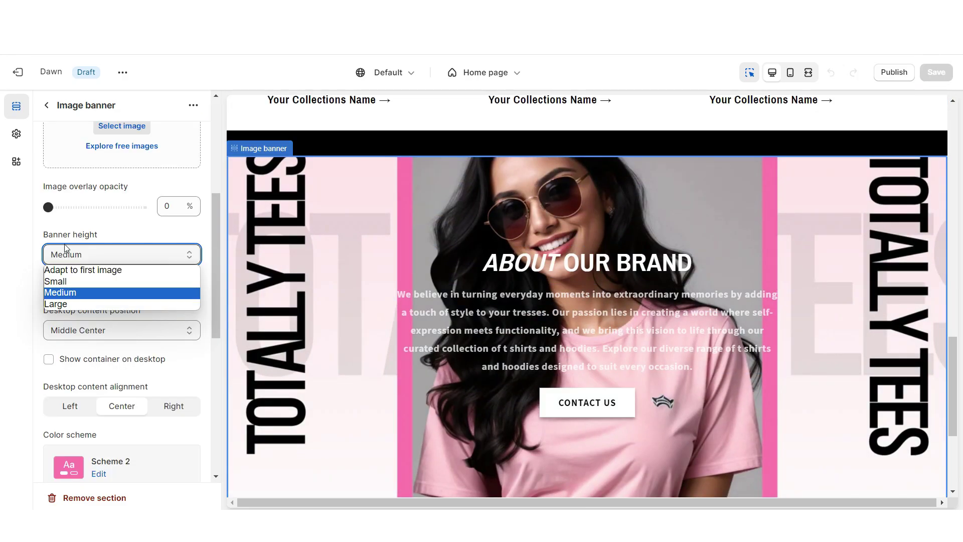
left_click(84, 271)
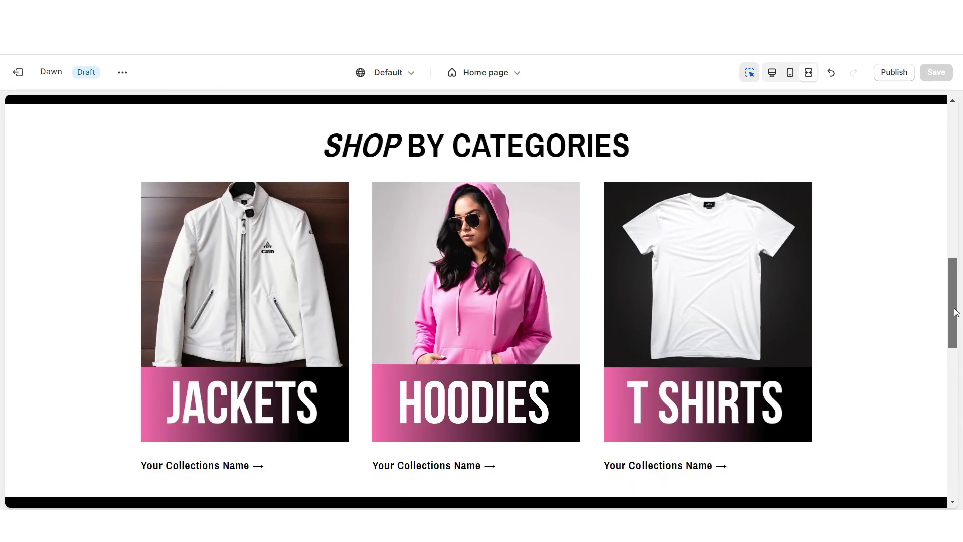
left_click_drag(956, 312, 961, 408)
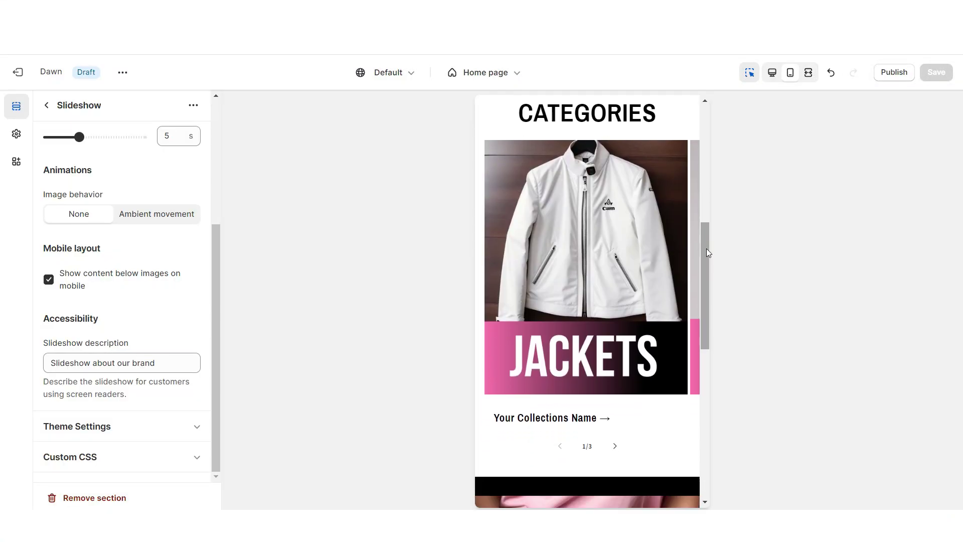
scroll(706, 248, "down", 9)
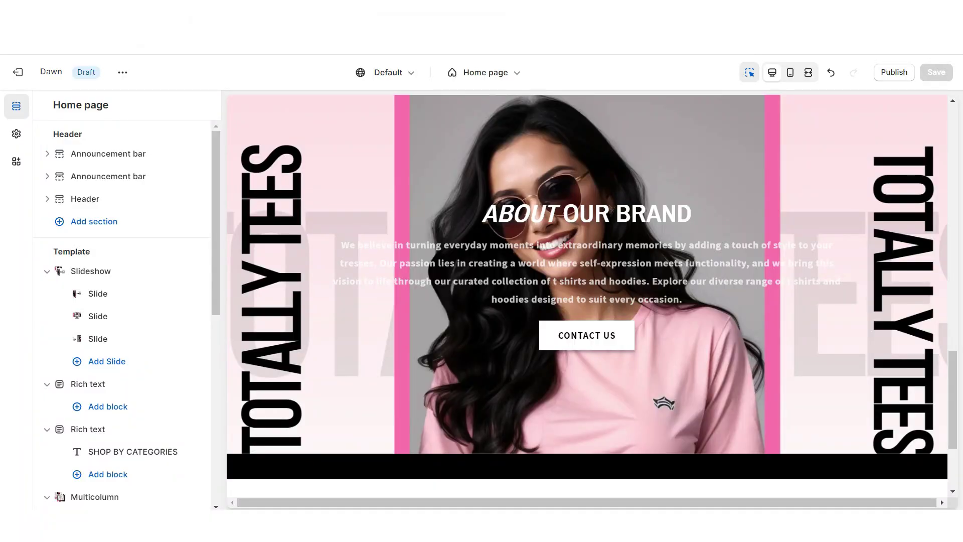
- Add a Multicolumn section with no heading, no button, no column background and centred text
scroll(587, 336, "down", 2)
left_click(587, 335)
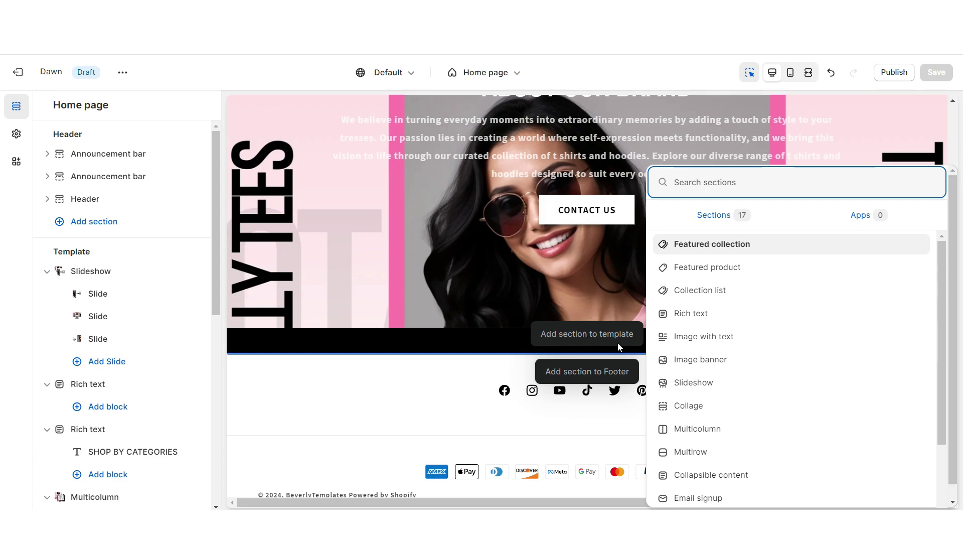
left_click(723, 428)
double_click(82, 193)
key("BackSpace")
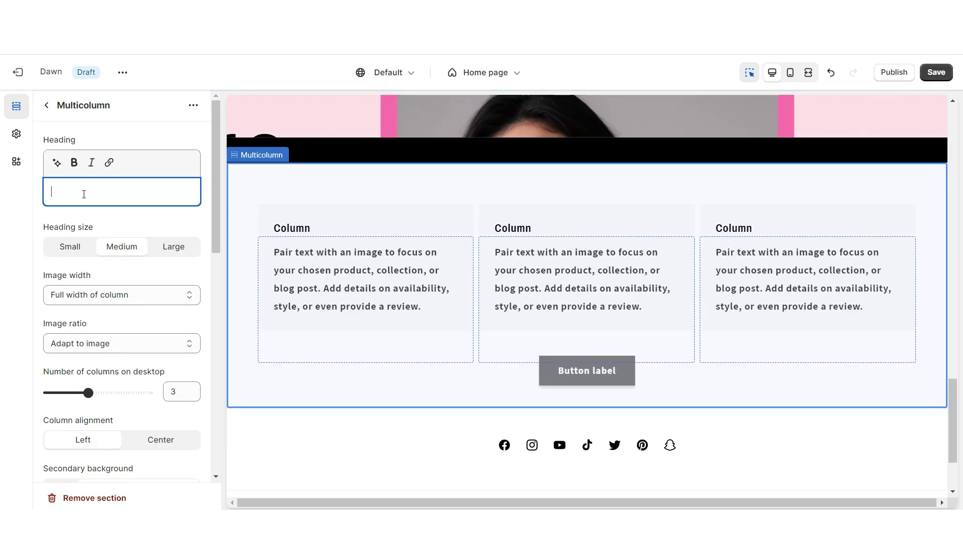
scroll(100, 251, "down", 4)
triple_click(108, 346)
key("BackSpace")
left_click(95, 280)
left_click(60, 299)
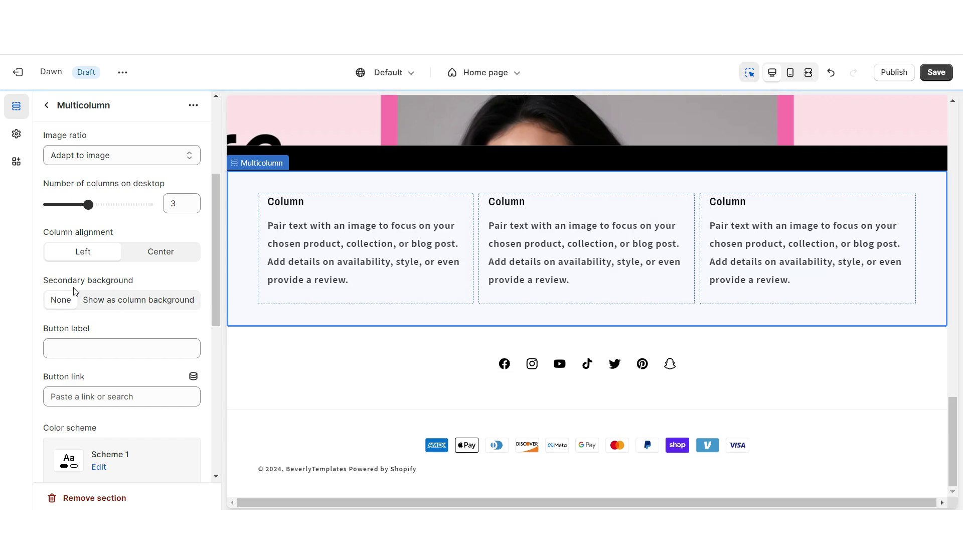
left_click(150, 260)
scroll(71, 405, "down", 5)
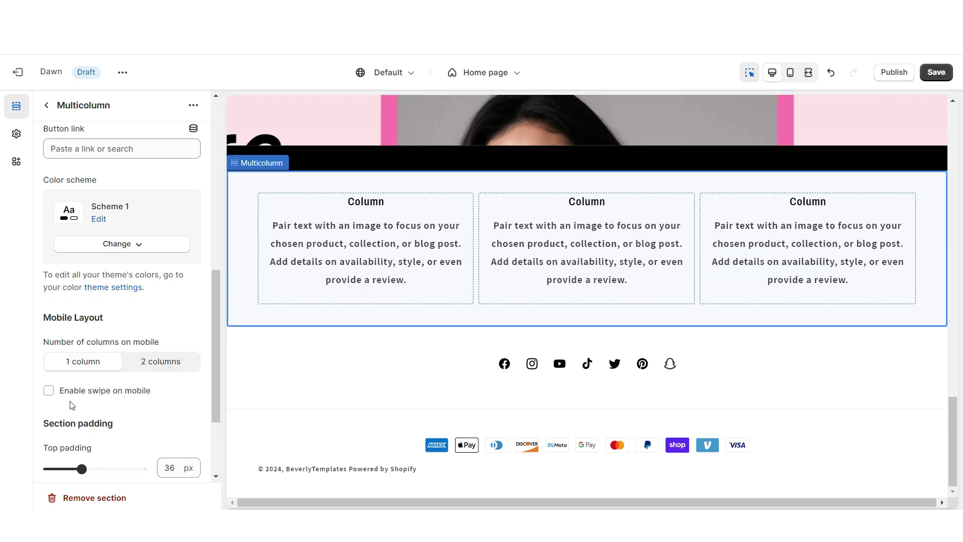
- Title the first column FAST SHIPPING and save the theme
left_click(298, 264)
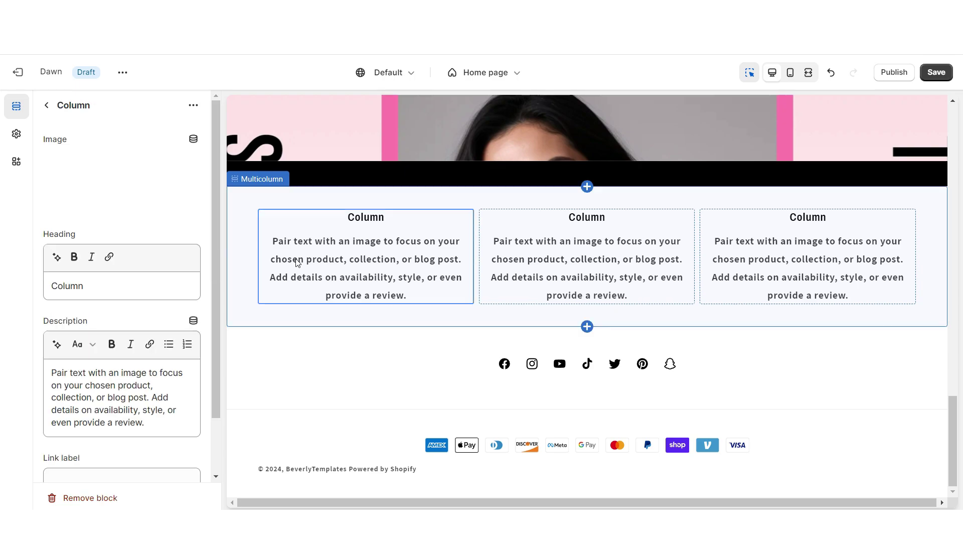
type("FAST SHIPPING")
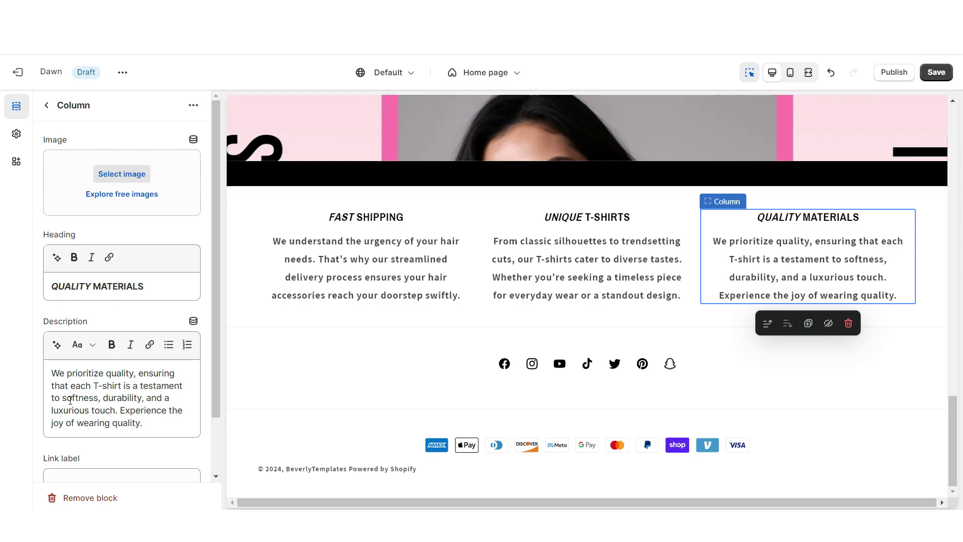
key("ctrl+s")
scroll(941, 439, "up", 3)
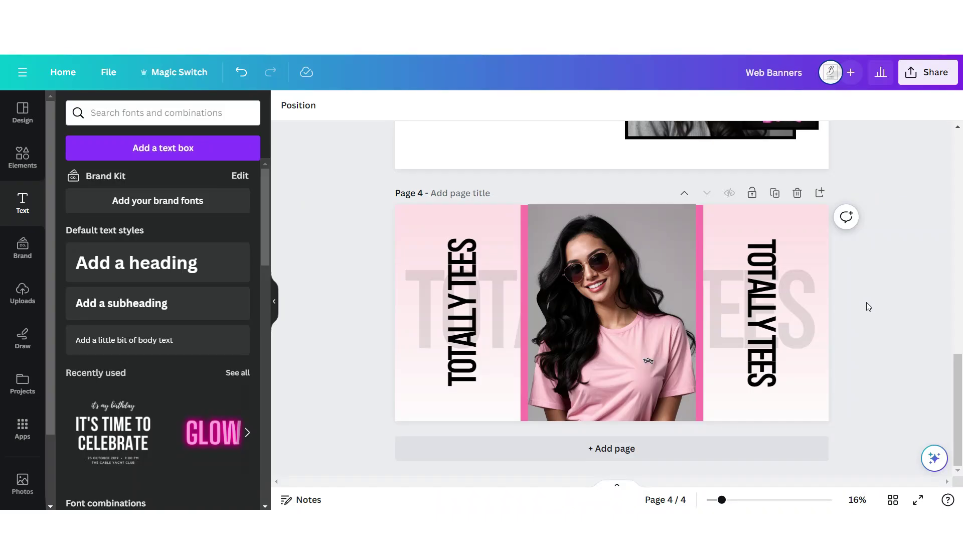
scroll(850, 334, "up", 5)
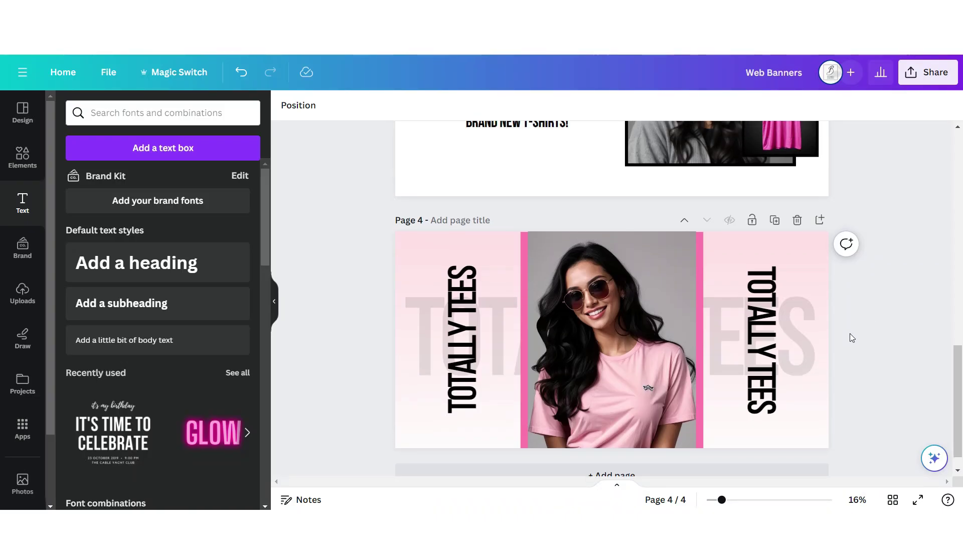
- Add a new page with a page-height pink circle and a duplicate of it
scroll(857, 334, "up", 3)
scroll(808, 373, "down", 1)
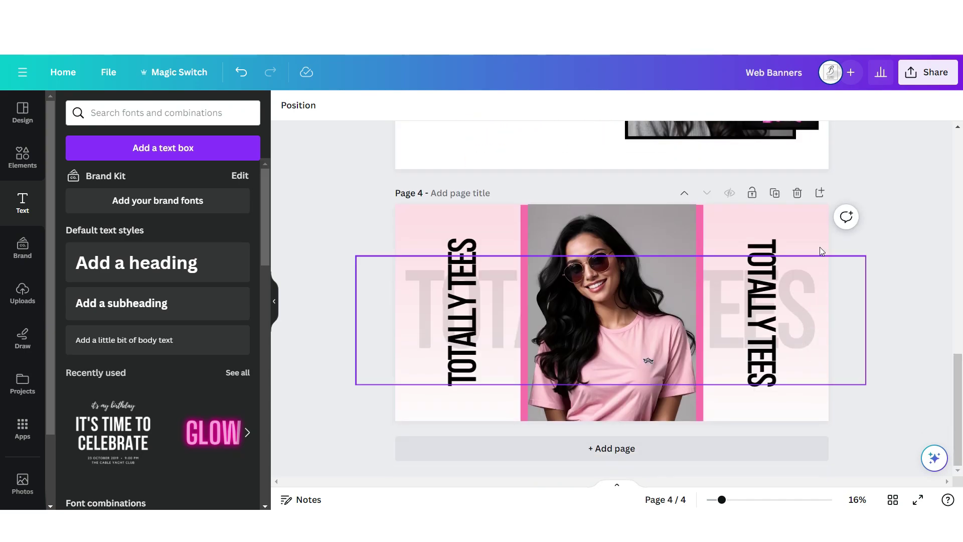
left_click(819, 191)
left_click(22, 157)
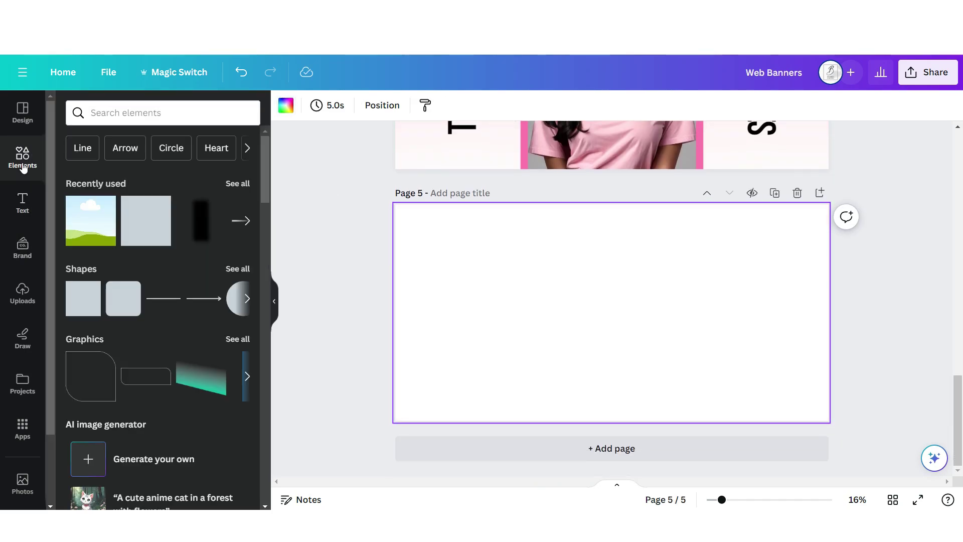
left_click(231, 308)
left_click_drag(632, 291, 720, 204)
left_click(591, 174)
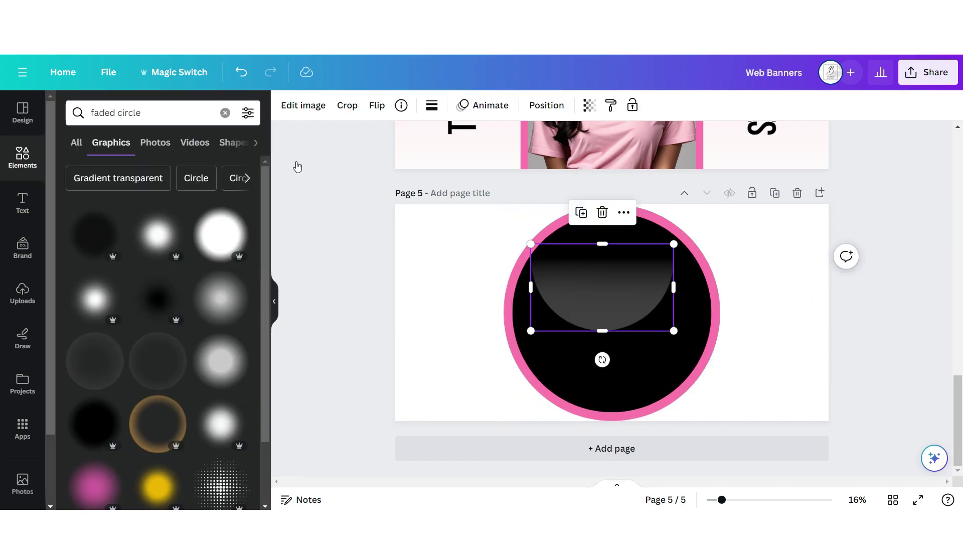
- Fill the inner circle with a gradient and enlarge the truck, t-shirt and quality badge icons
left_click_drag(642, 294, 624, 366)
left_click_drag(656, 322, 721, 296)
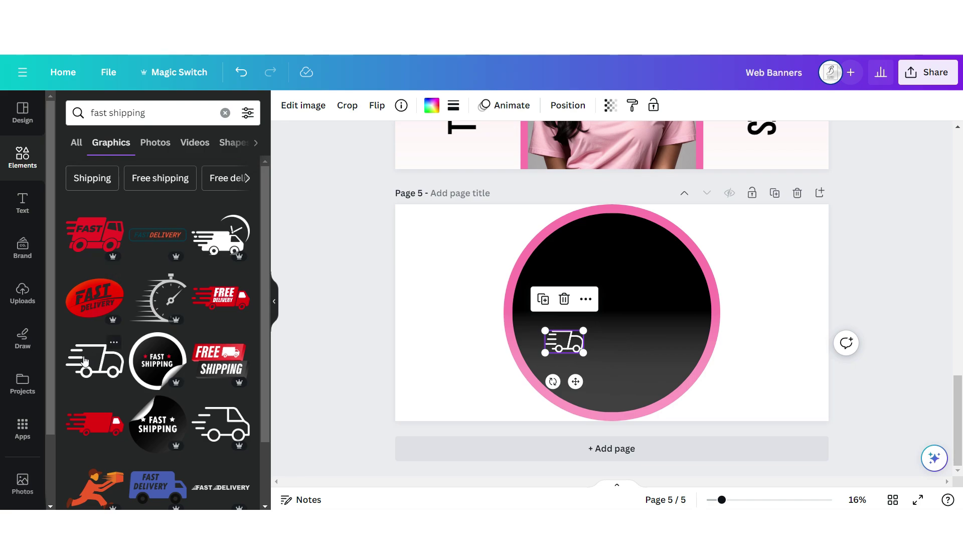
left_click_drag(591, 327, 686, 282)
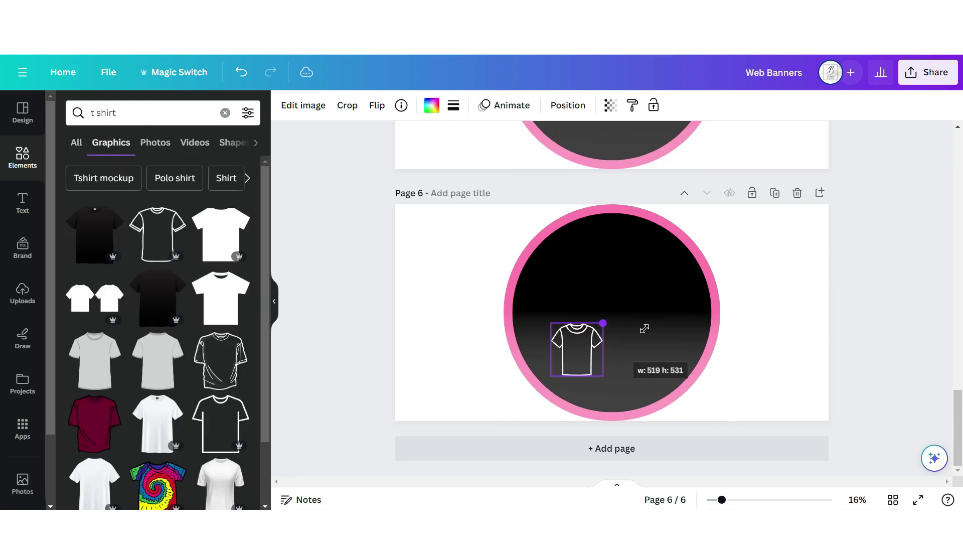
left_click_drag(640, 263, 672, 244)
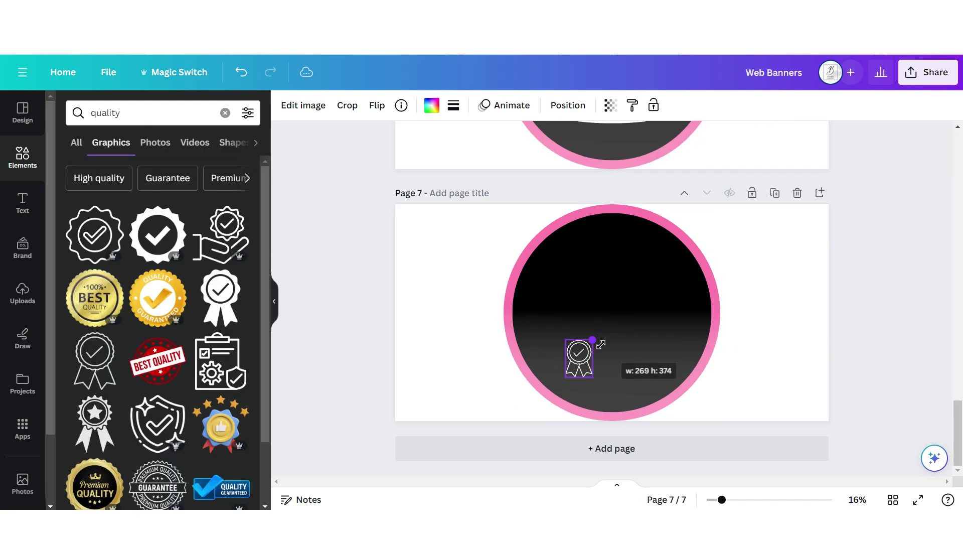
left_click_drag(600, 344, 699, 279)
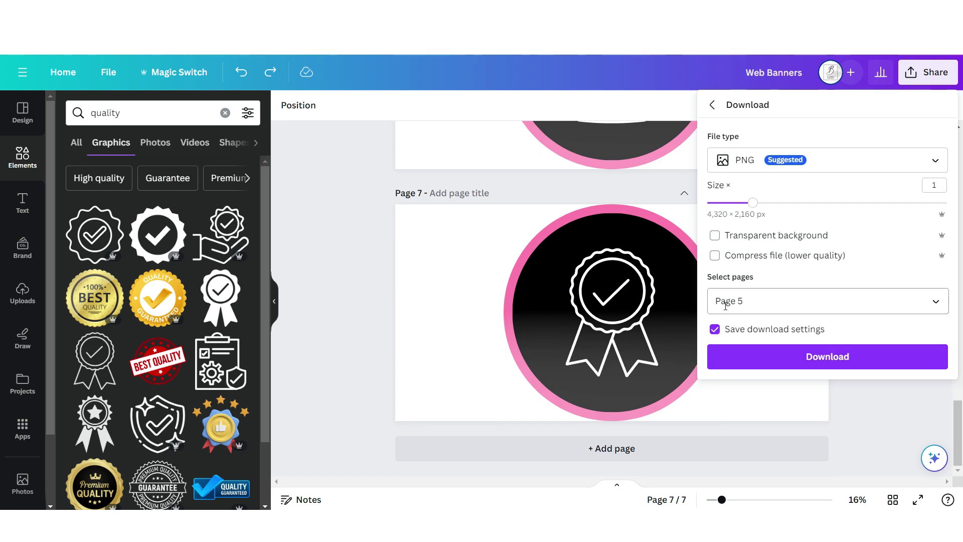
scroll(663, 347, "up", 7)
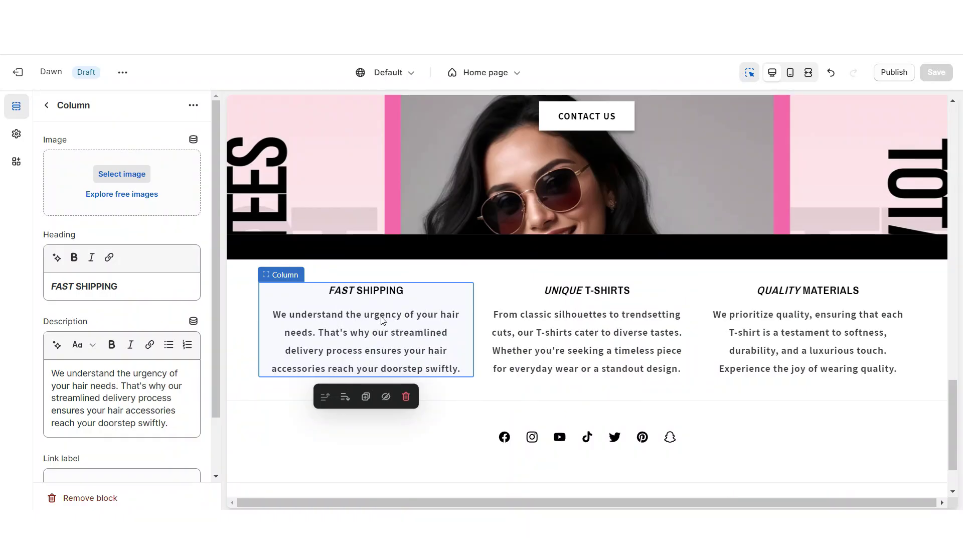
- Give the first column the truck icon and set image width to 'Half width of column'
left_click(130, 173)
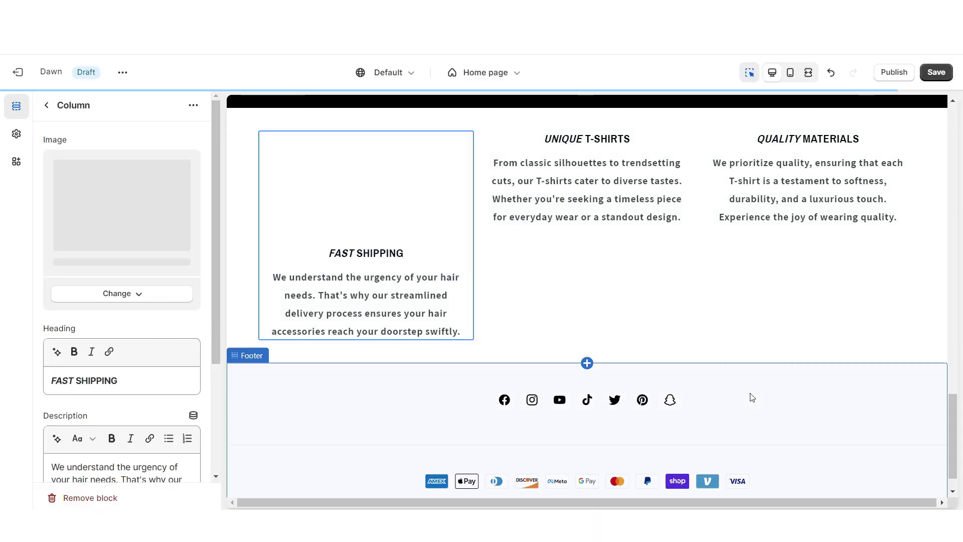
left_click(772, 337)
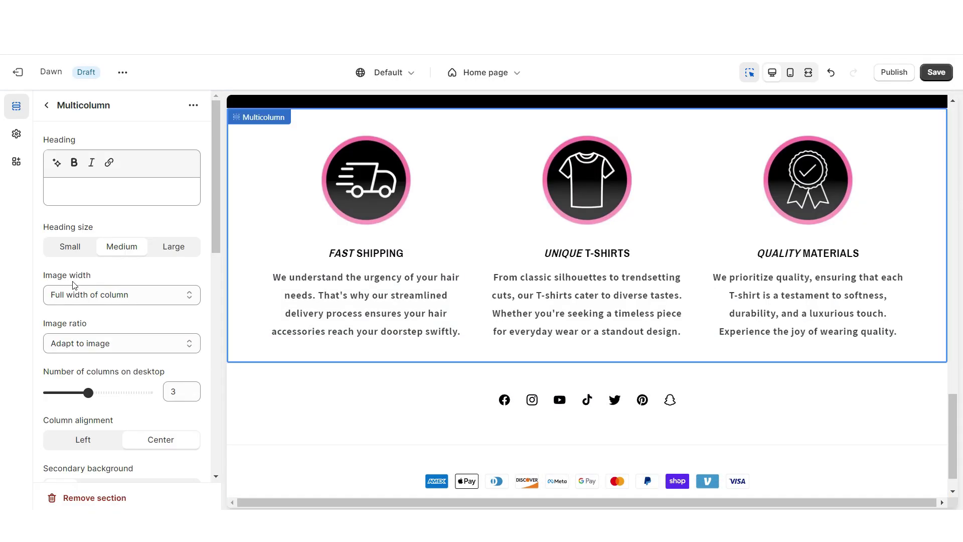
left_click(78, 295)
left_click(86, 322)
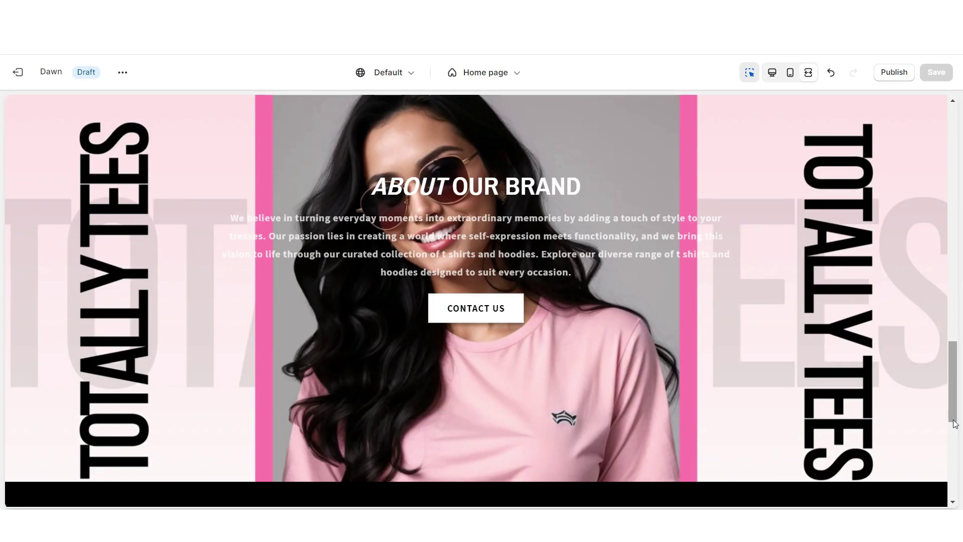
- Preview the truck, t-shirt and badge columns in the mobile carousel
scroll(955, 423, "down", 2)
scroll(954, 424, "down", 5)
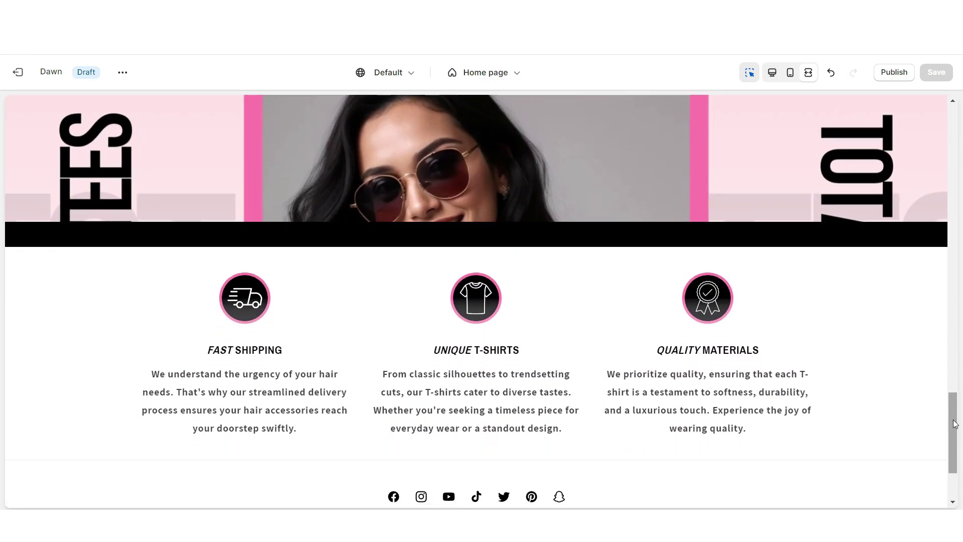
scroll(955, 423, "up", 3)
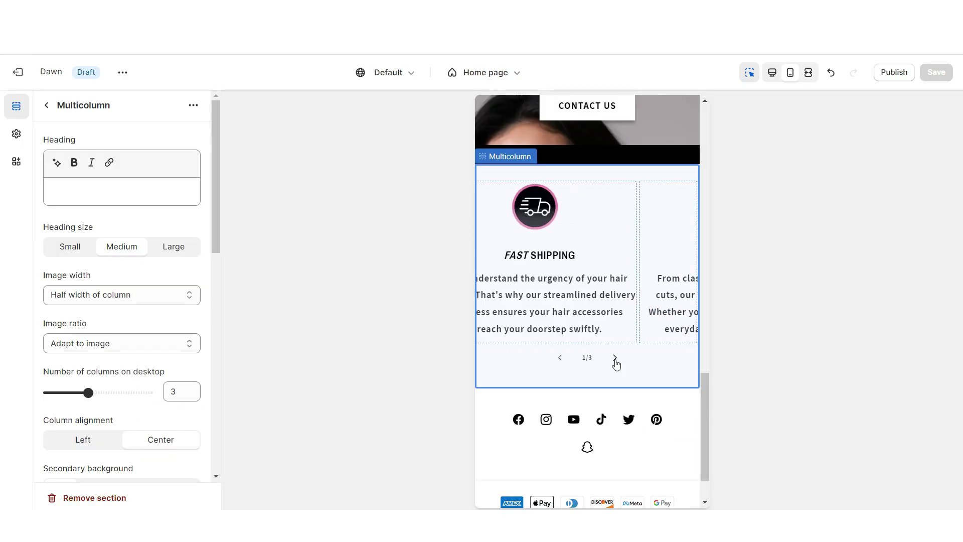
left_click(615, 360)
left_click(615, 360)
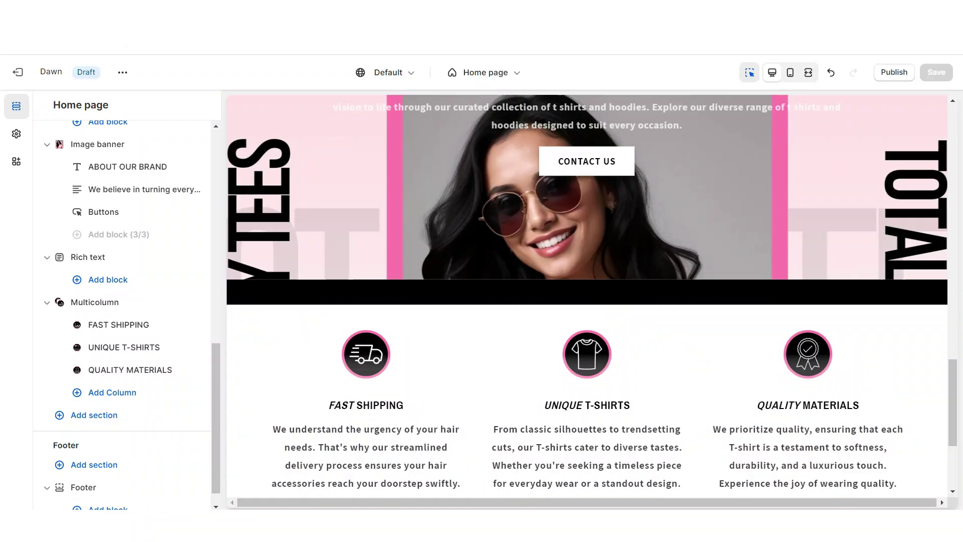
left_click(94, 465)
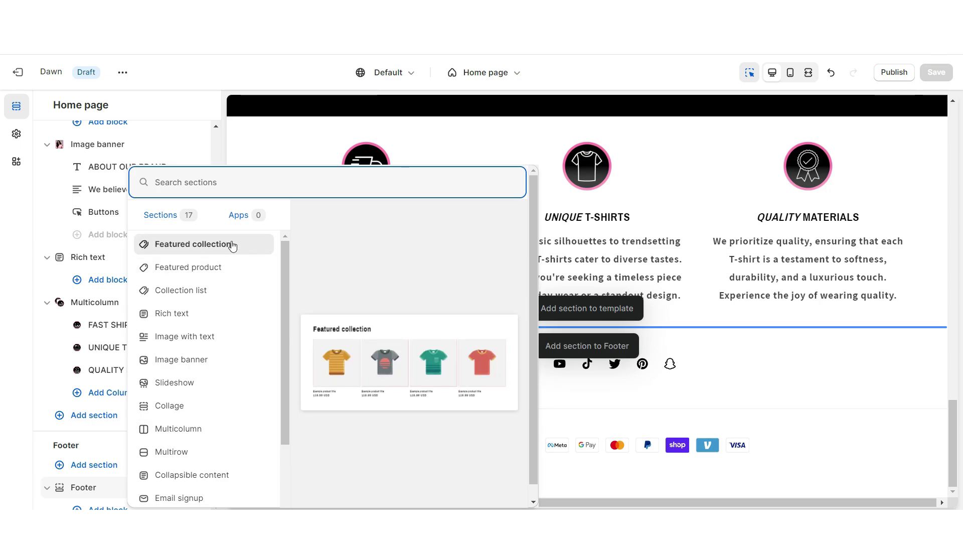
- Add a Featured collection titled 'SHOP OUR BESTSELLERS ✧' with mobile swiping enabled
left_click(232, 245)
triple_click(90, 191)
right_click(91, 191)
left_click(112, 267)
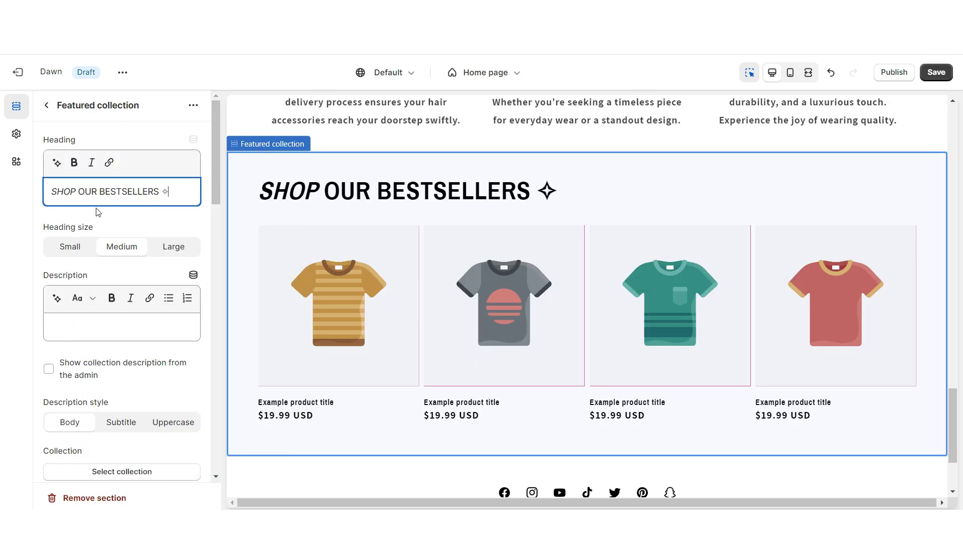
scroll(98, 212, "down", 15)
left_click(48, 273)
scroll(83, 278, "up", 8)
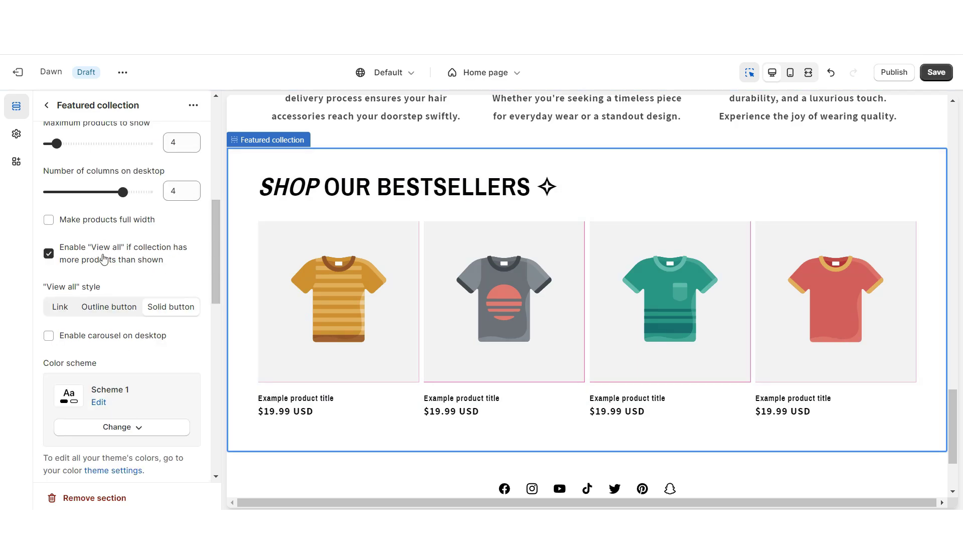
scroll(103, 258, "down", 5)
- Apply Scheme 4 and change its background to a pink linear gradient
left_click(127, 173)
left_click(125, 303)
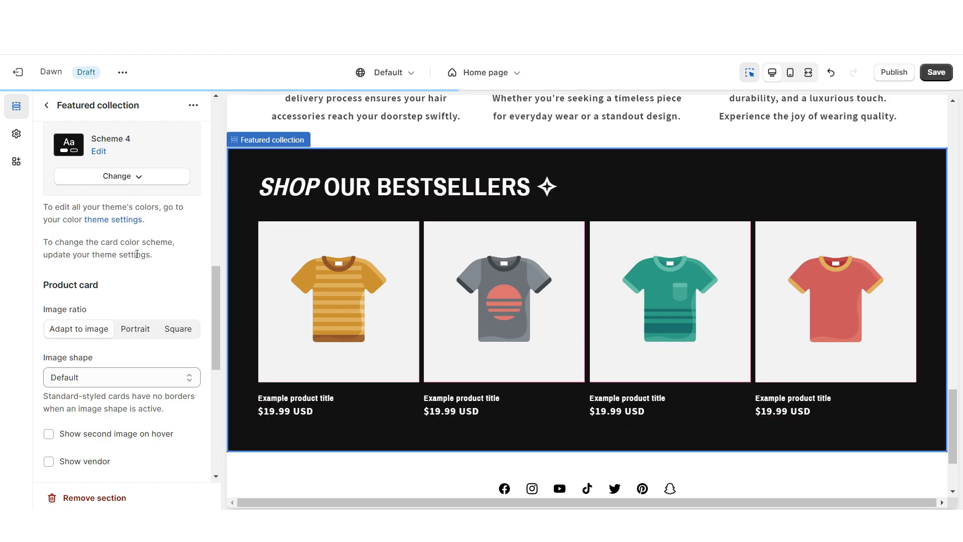
left_click(137, 254)
left_click(161, 329)
left_click(63, 270)
left_click(98, 188)
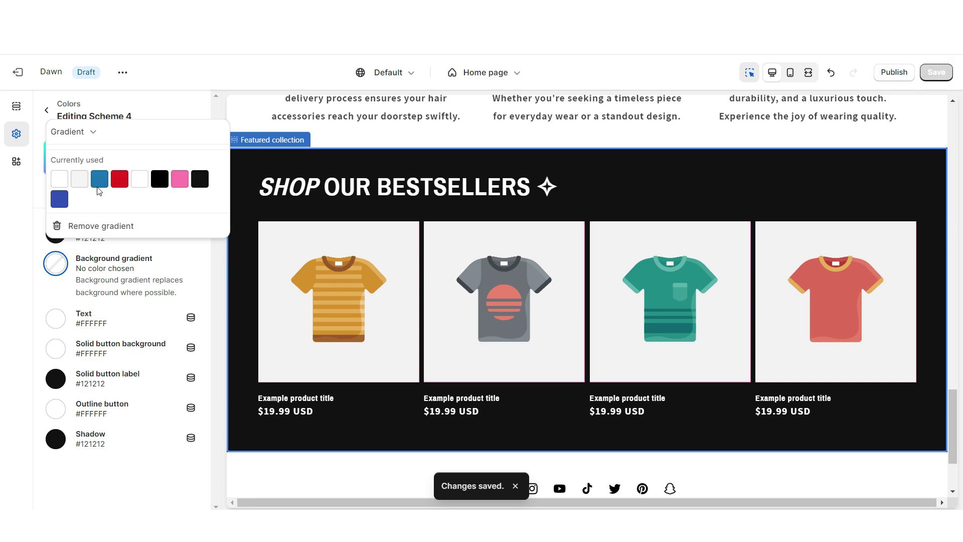
left_click(98, 185)
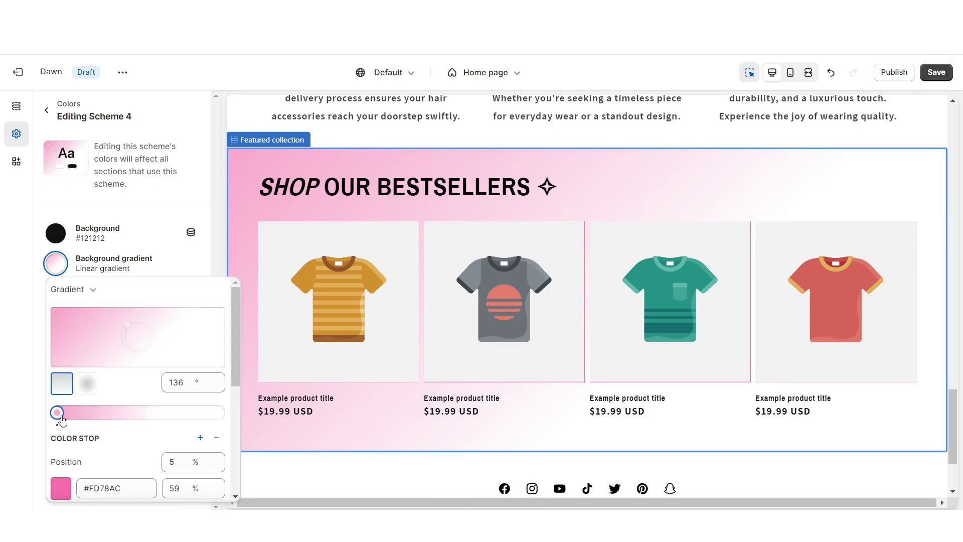
key("Escape")
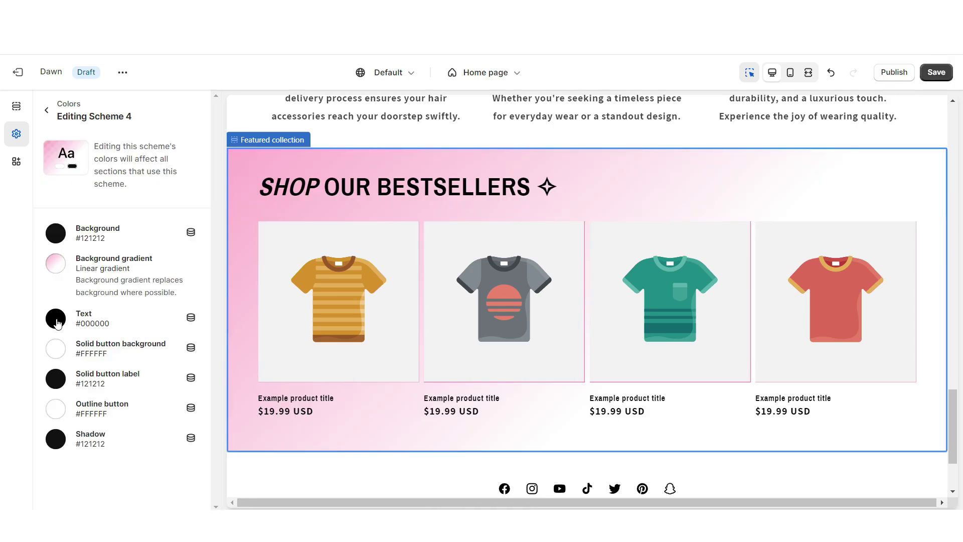
left_click(55, 319)
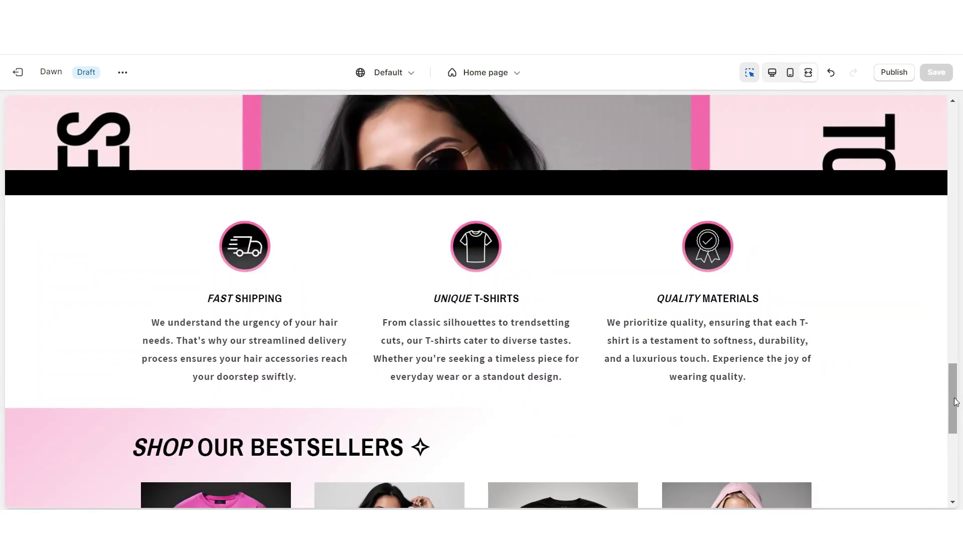
- Preview the four bestseller columns on desktop and advance the mobile carousel to the next product
scroll(956, 401, "down", 5)
scroll(955, 401, "down", 2)
scroll(955, 402, "up", 4)
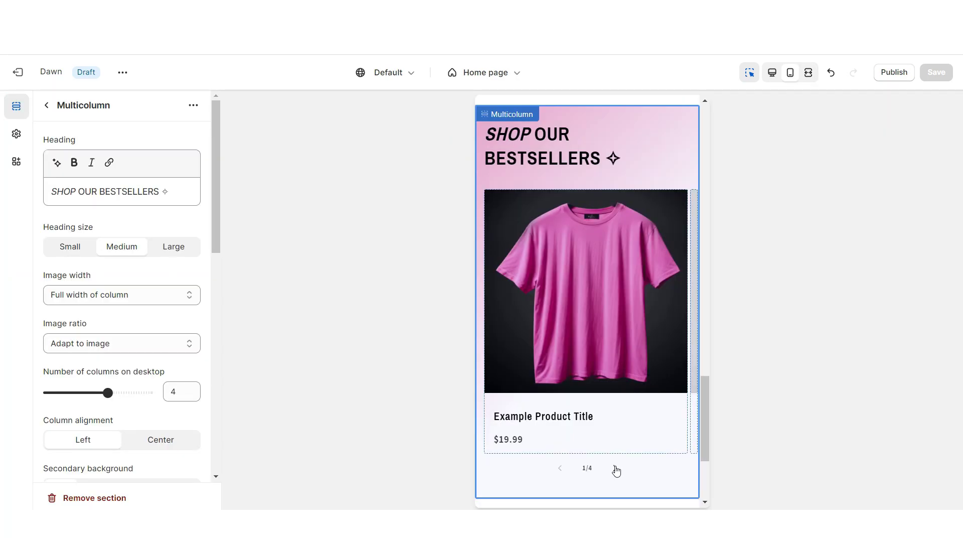
left_click(616, 469)
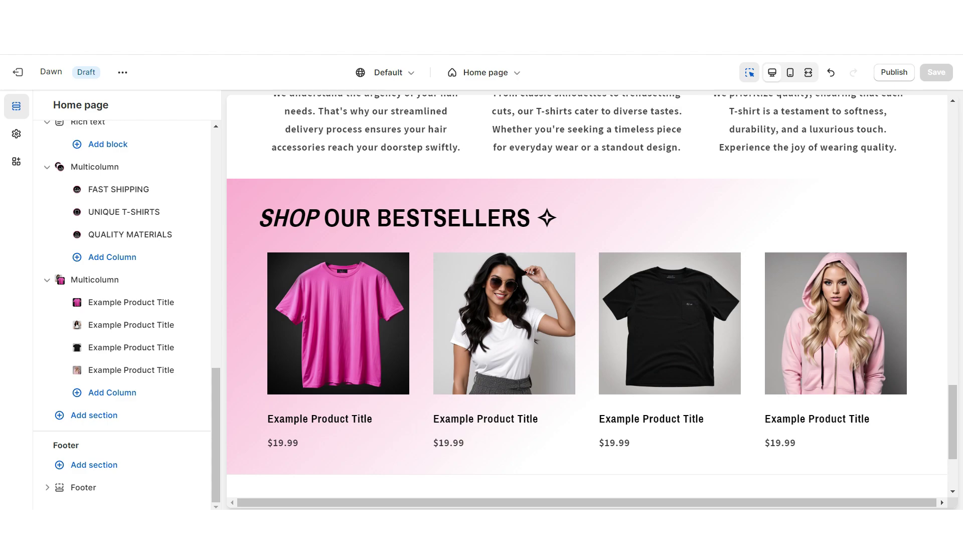
left_click(93, 415)
- Add a four-column Multicolumn headed CUSTOMER REVIEWS with the button label removed
left_click(209, 430)
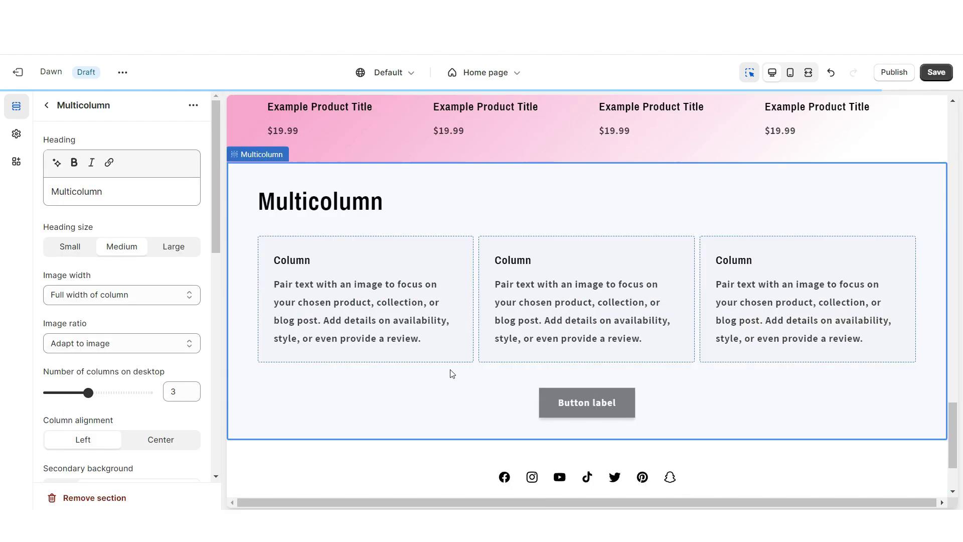
left_click_drag(96, 396, 108, 397)
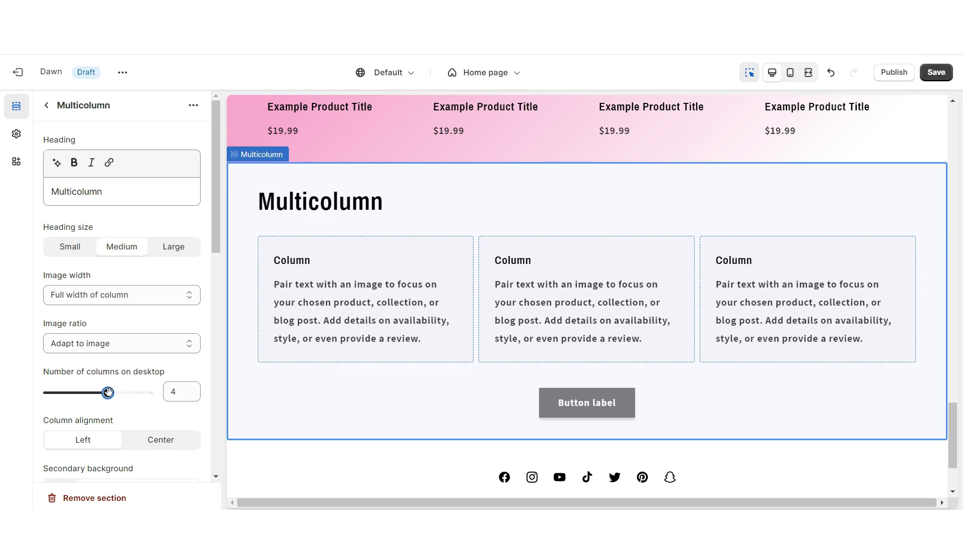
scroll(109, 396, "down", 3)
triple_click(85, 416)
key("BackSpace")
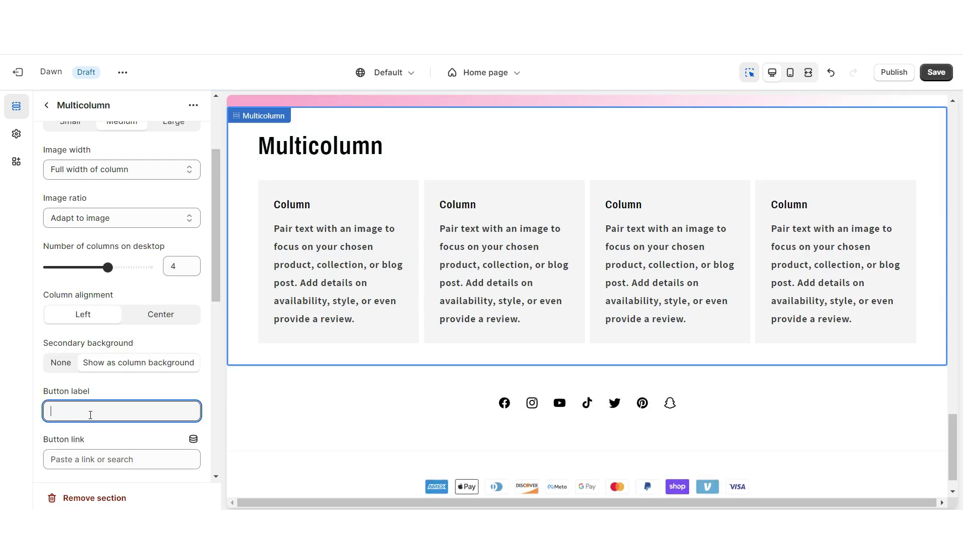
scroll(90, 412, "up", 3)
triple_click(75, 191)
right_click(45, 194)
left_click(116, 267)
type("CUSTOMER REVIEWS")
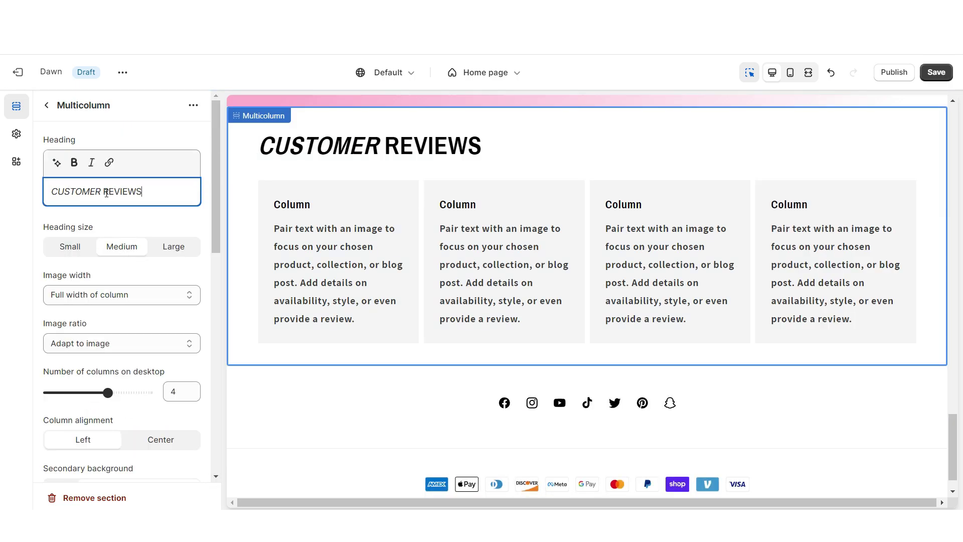
- Centre the column text and enable swiping through reviews on mobile
scroll(165, 258, "down", 4)
left_click(160, 252)
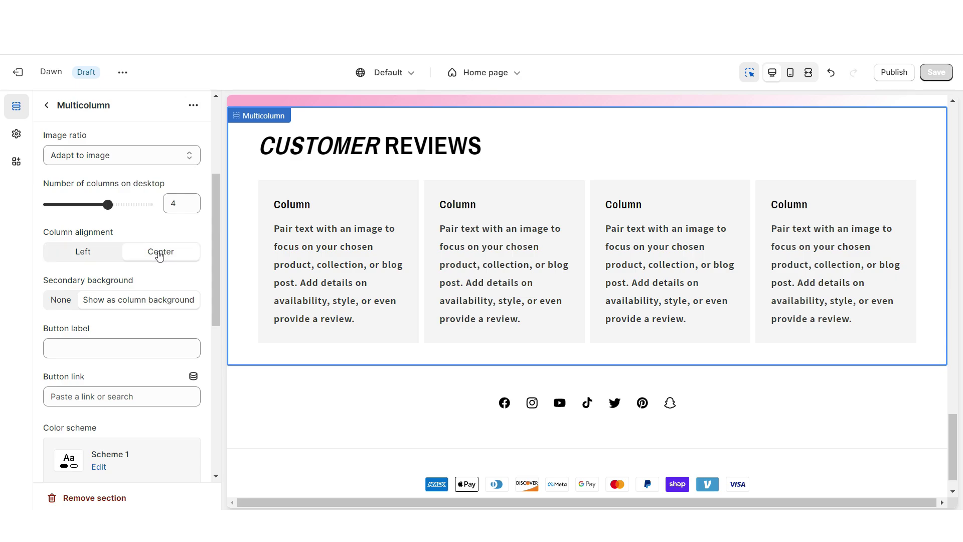
scroll(125, 261, "down", 7)
left_click(60, 268)
scroll(321, 281, "down", 3)
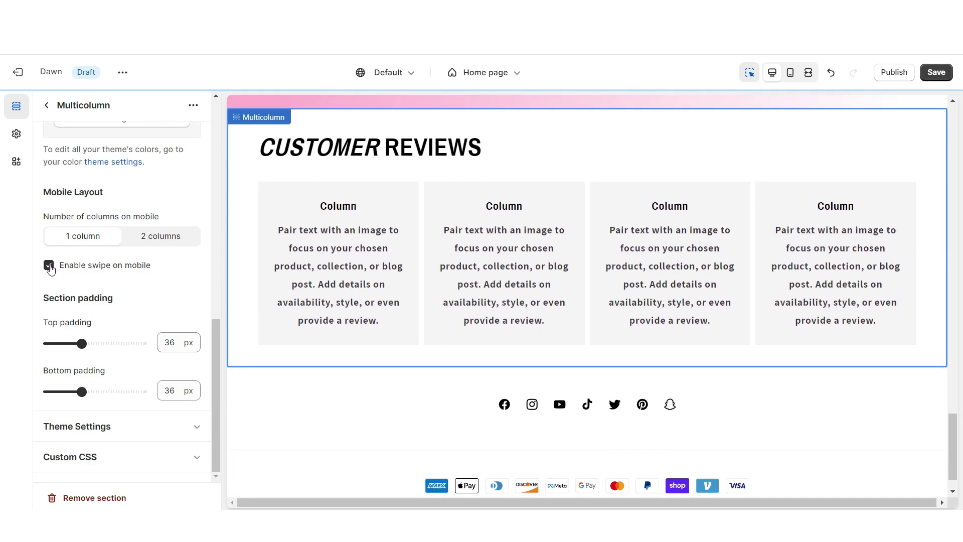
- Fill the first column with five stars and a customer review, then check the mobile carousel
left_click(316, 286)
double_click(67, 286)
right_click(66, 283)
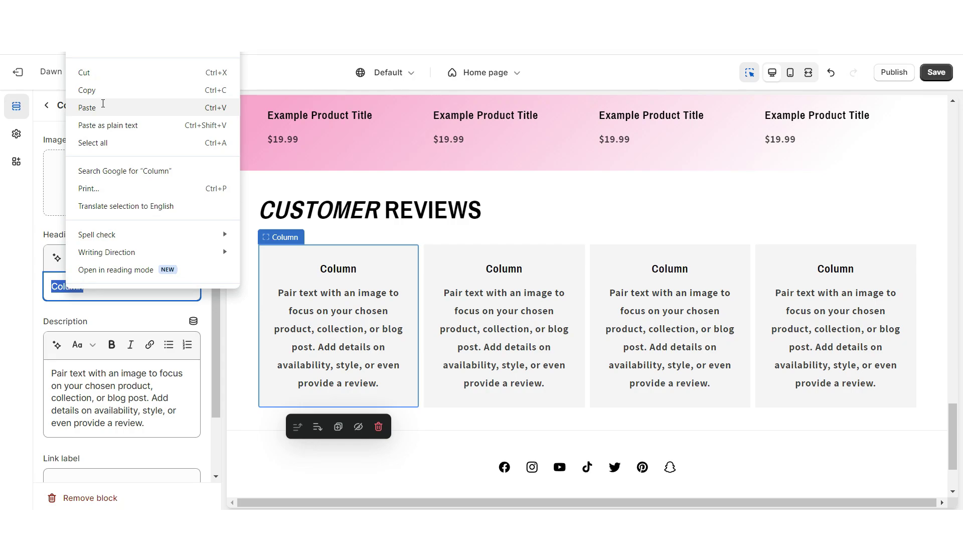
left_click(102, 103)
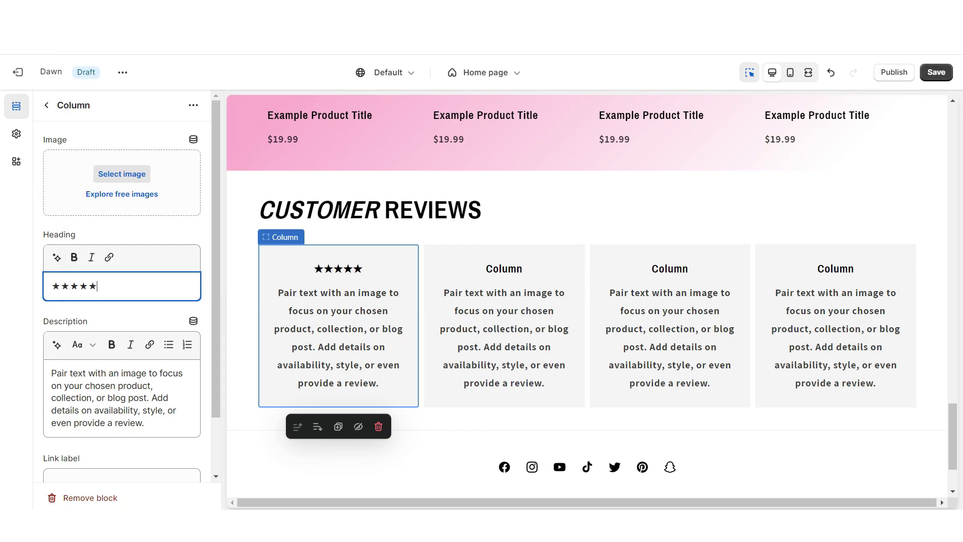
left_click_drag(144, 423, 57, 354)
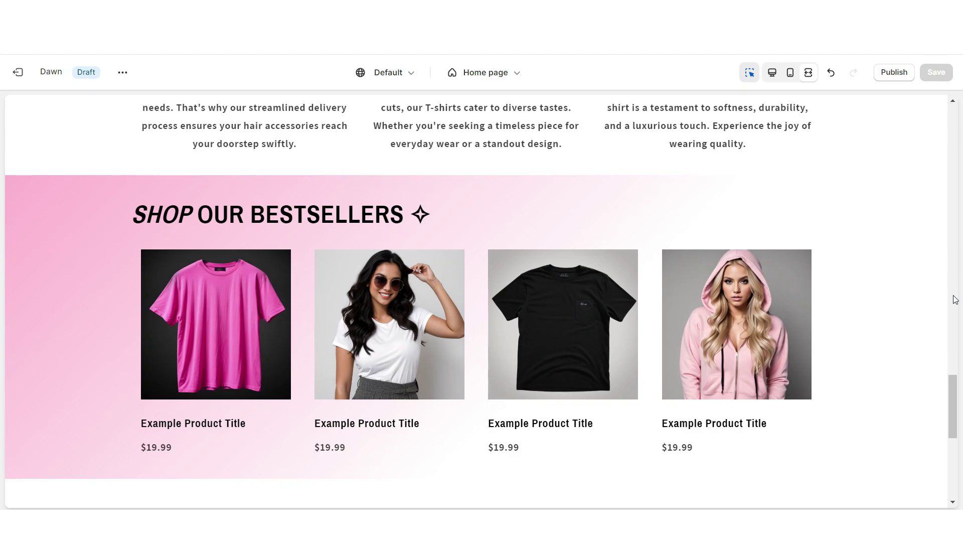
scroll(955, 299, "down", 6)
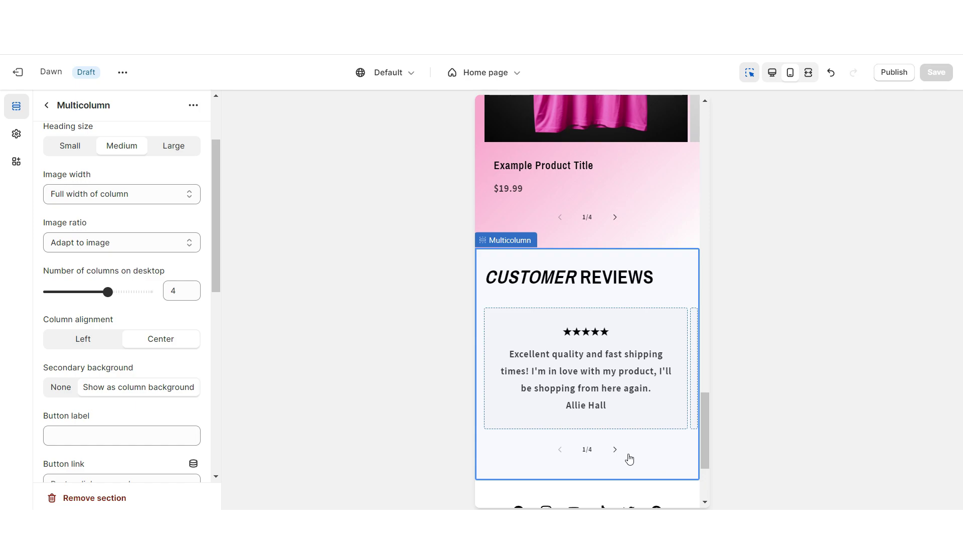
left_click(616, 451)
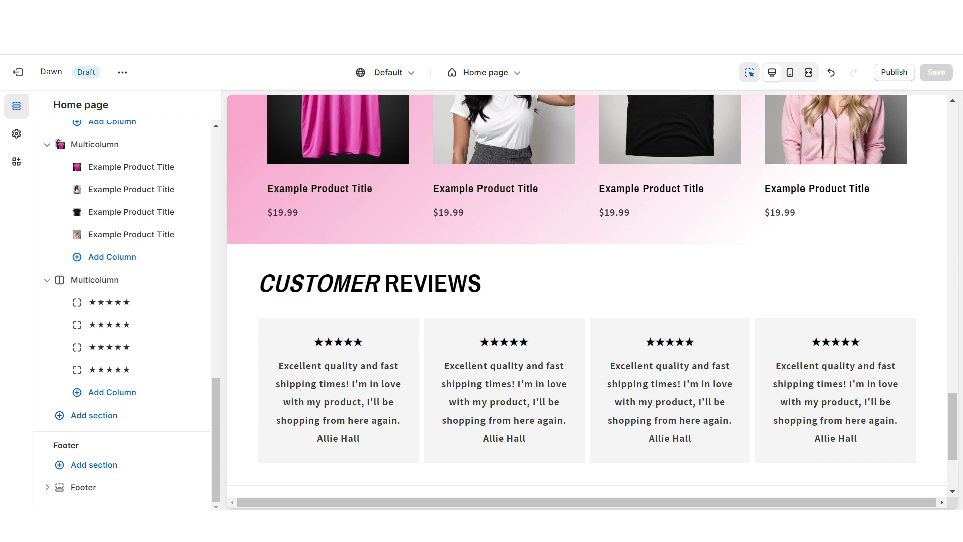
- Add an UP TO 50% OFF Image banner below the reviews with an outlined first button
left_click(587, 486)
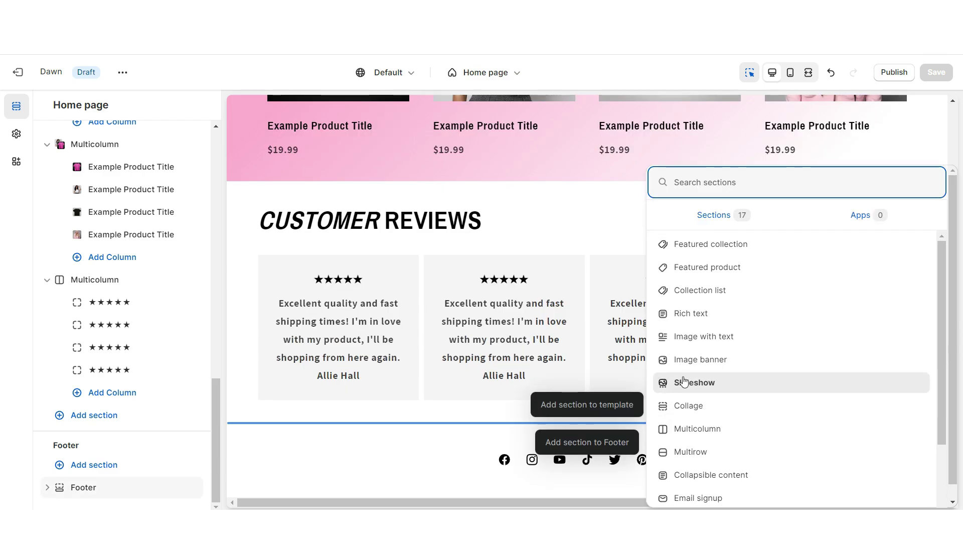
left_click(694, 365)
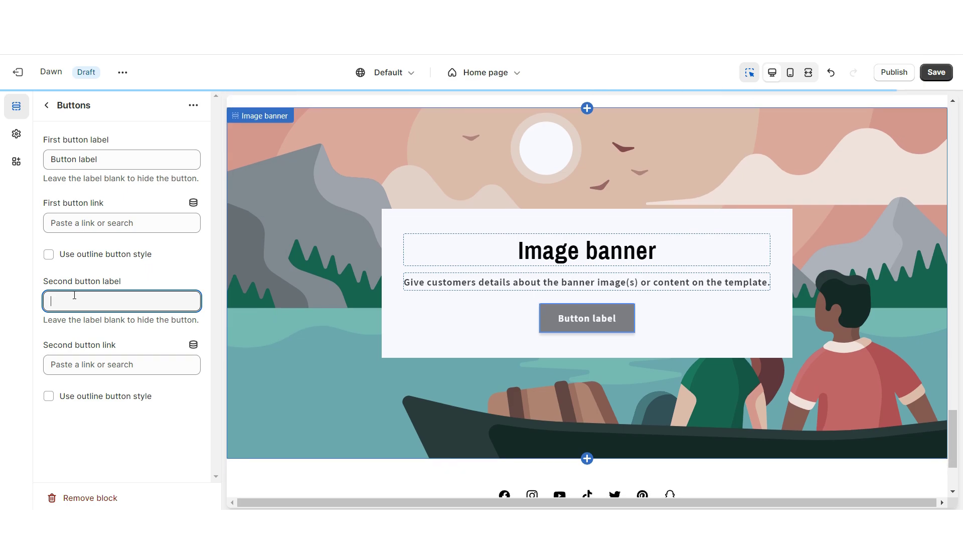
left_click(66, 252)
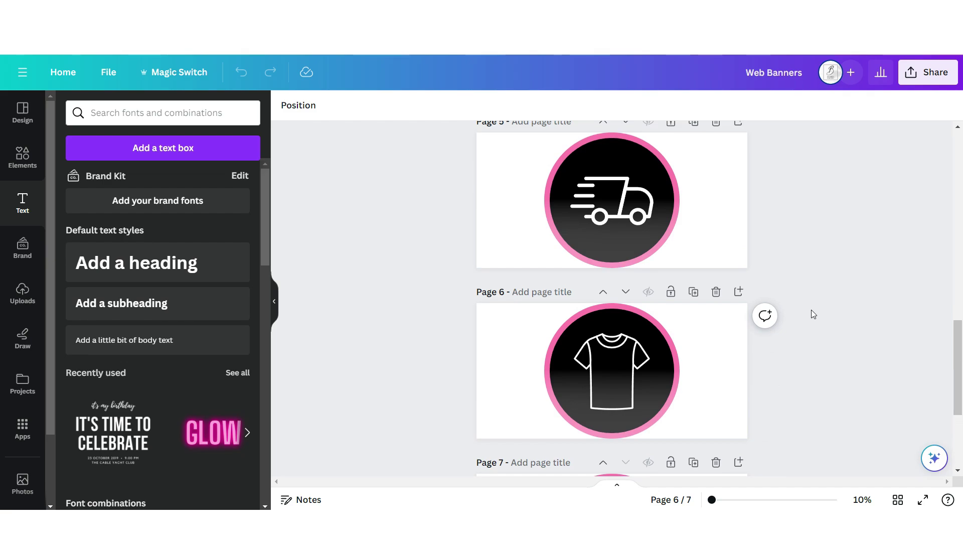
scroll(801, 311, "up", 5)
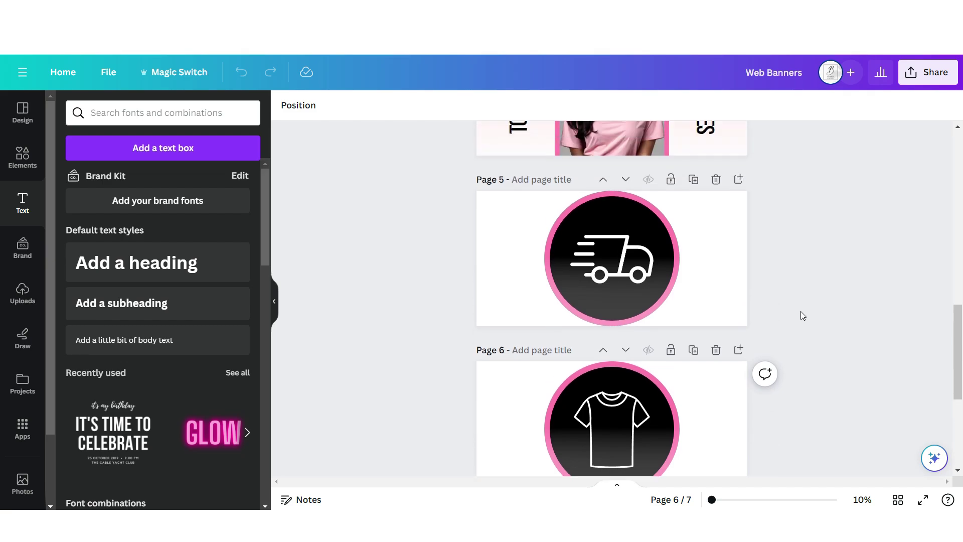
- Add page 8 with two pink-bordered square frames, placing the woman photo in the first
scroll(757, 296, "down", 8)
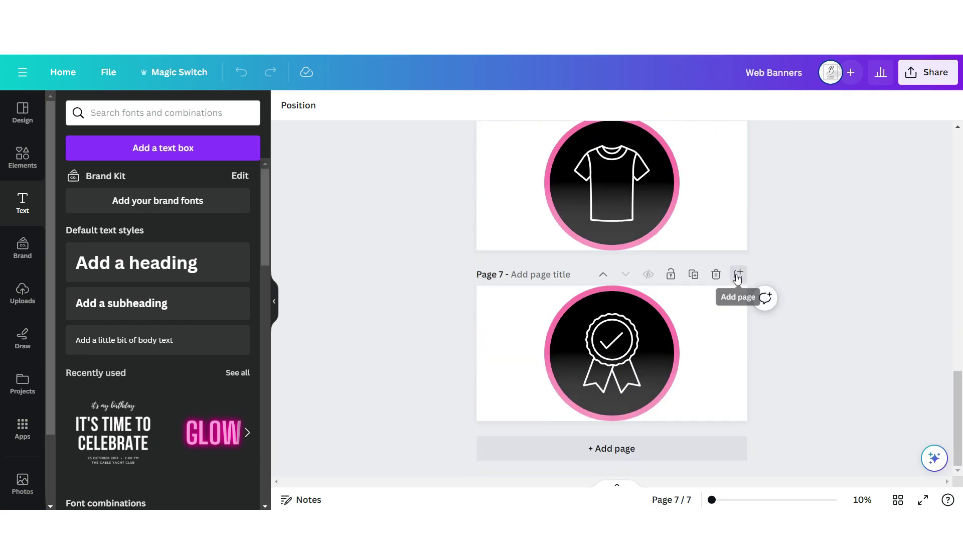
left_click(738, 274)
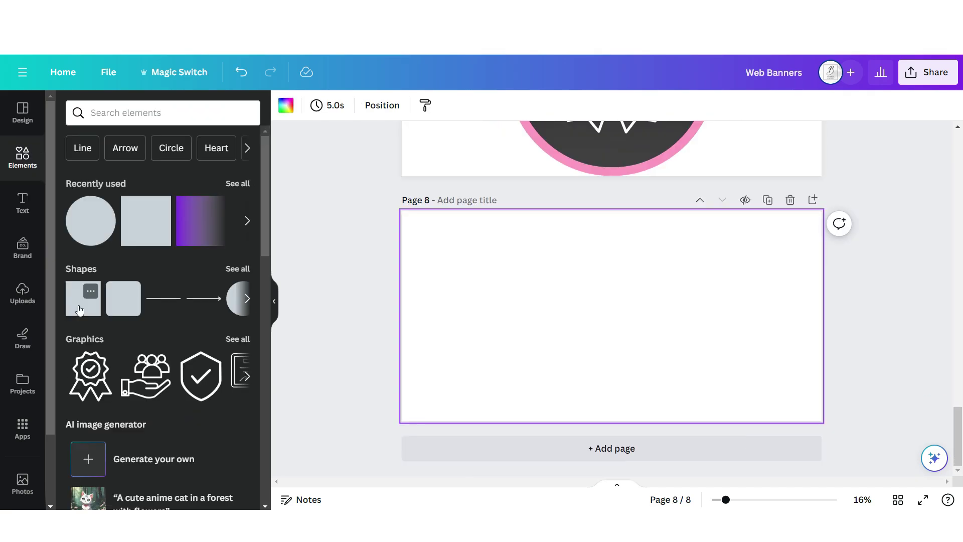
left_click(80, 298)
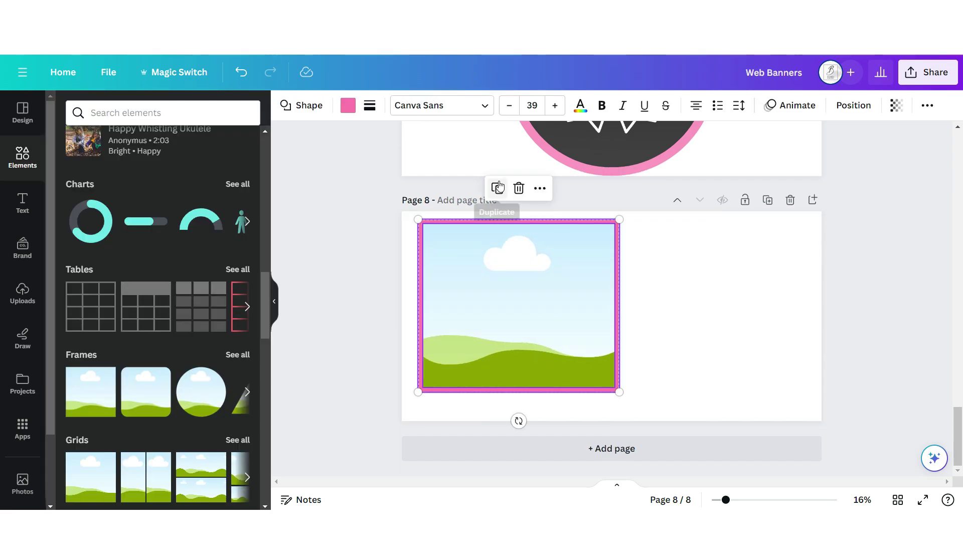
left_click(496, 187)
left_click_drag(473, 263, 626, 279)
left_click_drag(110, 271, 484, 353)
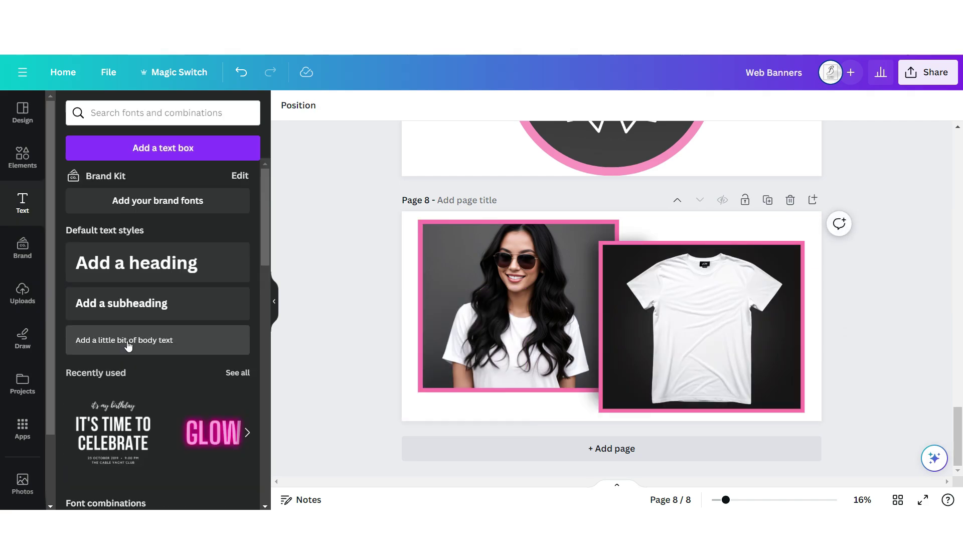
- Add bold Bebas Neue SHOP THE SALE! text with a stronger Lift effect and download the design
left_click(127, 340)
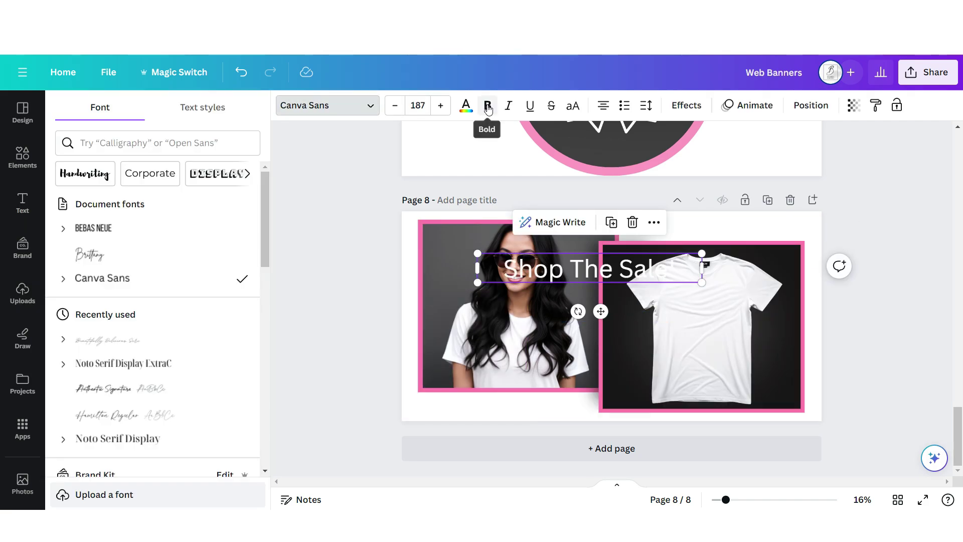
left_click(487, 107)
left_click(166, 232)
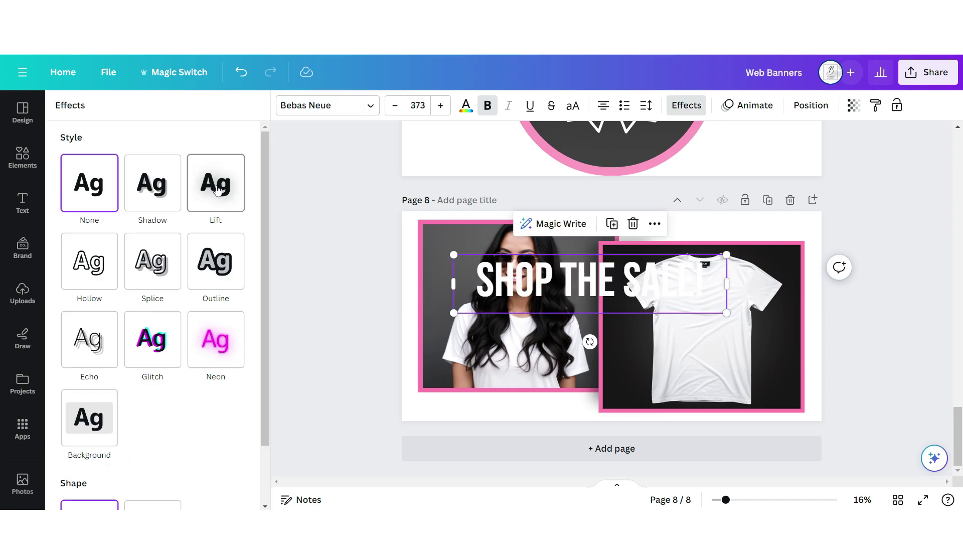
left_click(210, 207)
left_click_drag(152, 261, 182, 262)
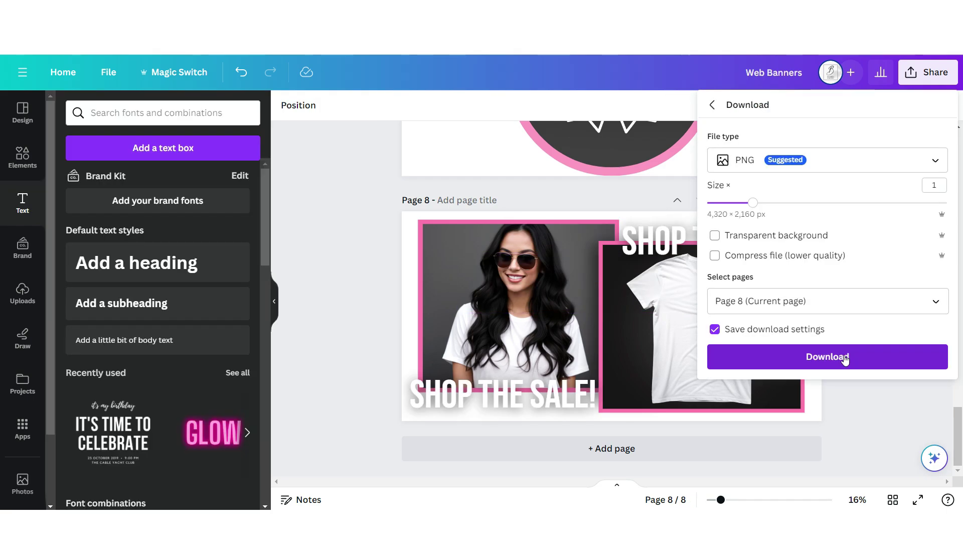
left_click(833, 357)
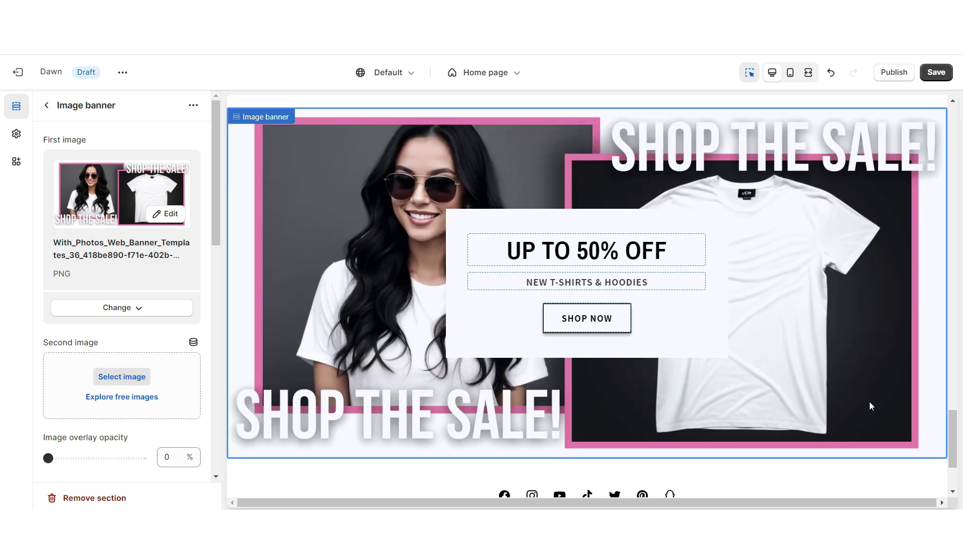
scroll(121, 301, "down", 5)
- Make the SHOP THE SALE! banner height adapt to its first image and bring up the section list below it
left_click(75, 256)
left_click(76, 270)
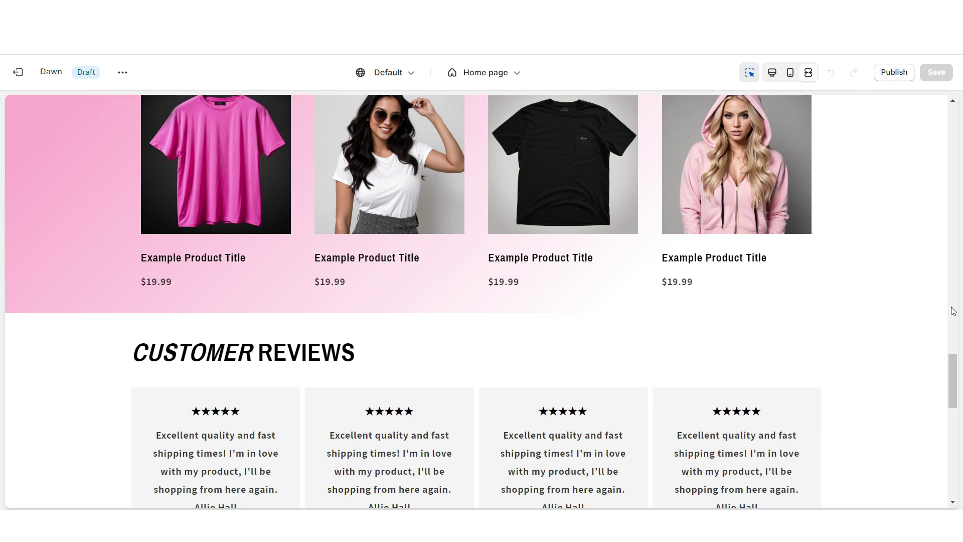
scroll(953, 311, "down", 5)
scroll(953, 311, "down", 7)
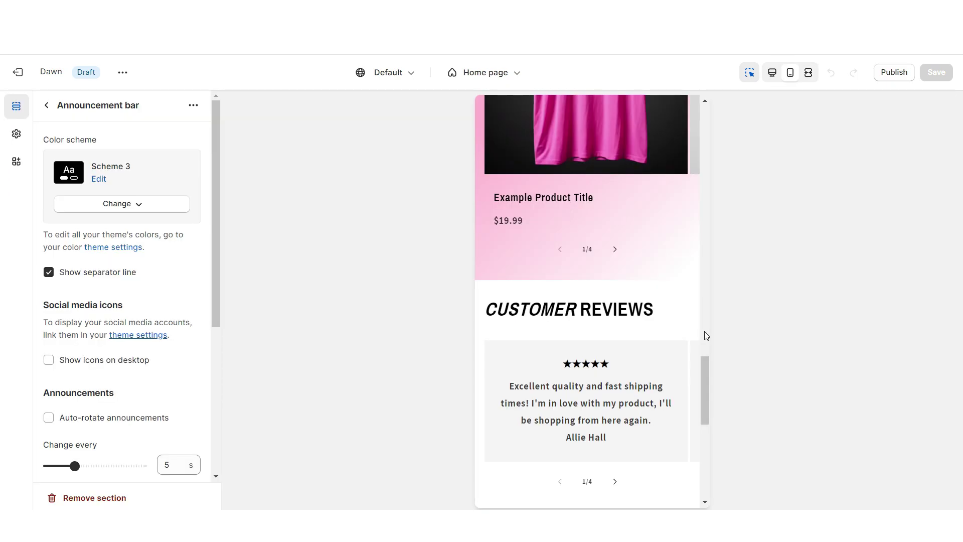
scroll(707, 336, "down", 7)
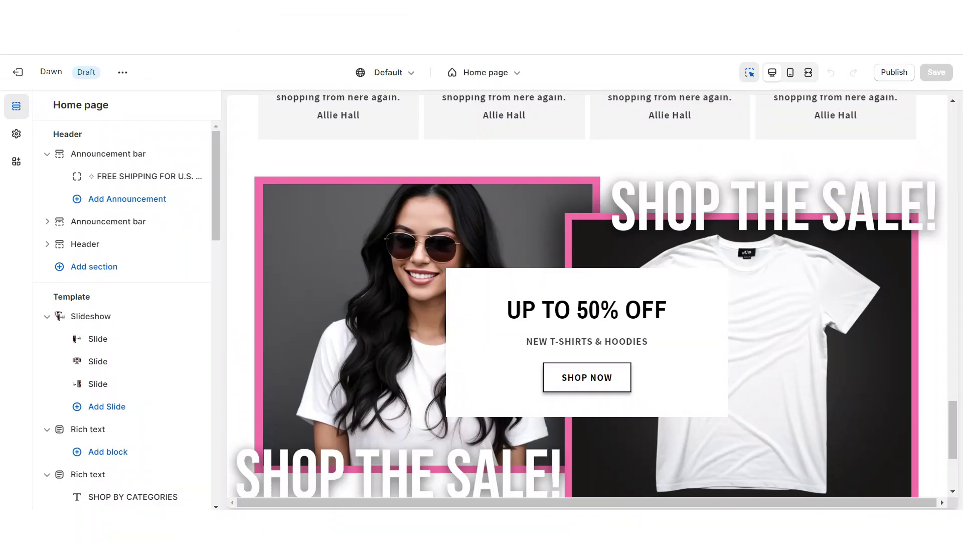
left_click_drag(953, 420, 953, 438)
left_click(587, 378)
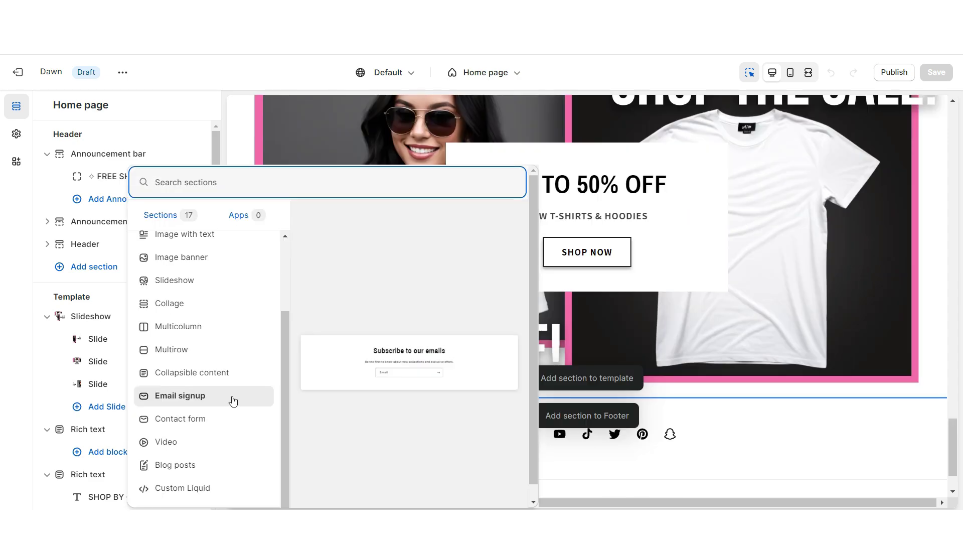
- Add an Email signup section in black Scheme 3 with the pasted 10% off subscribe heading
left_click(232, 399)
left_click(122, 203)
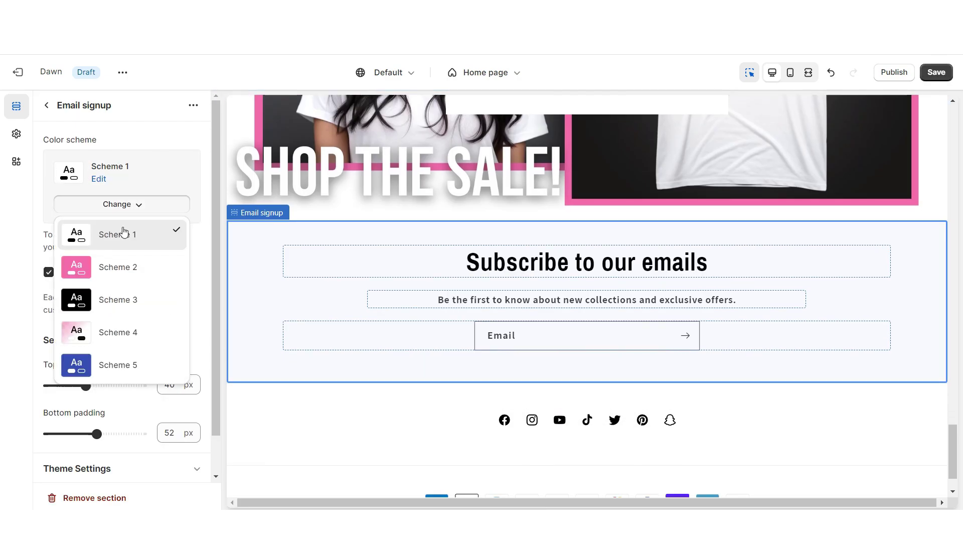
left_click(127, 297)
right_click(88, 191)
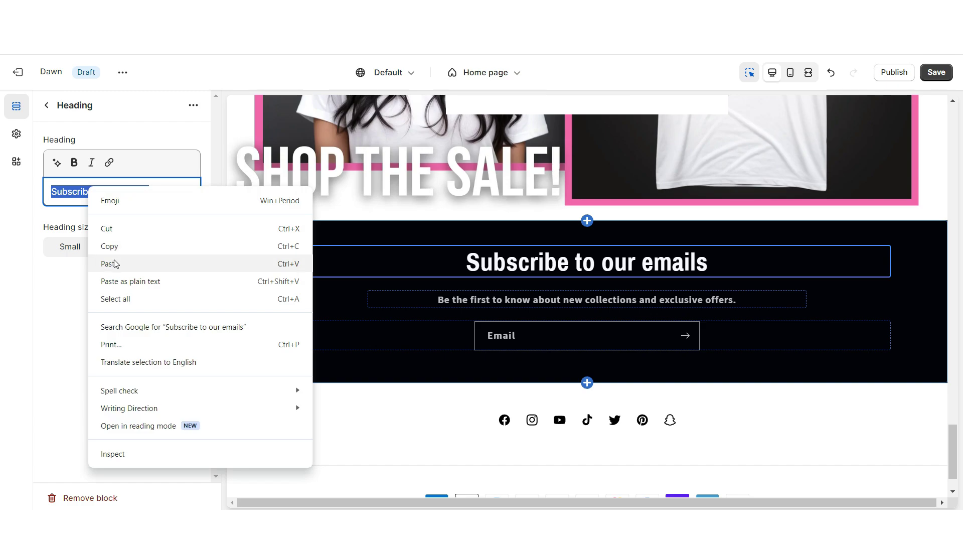
left_click(110, 261)
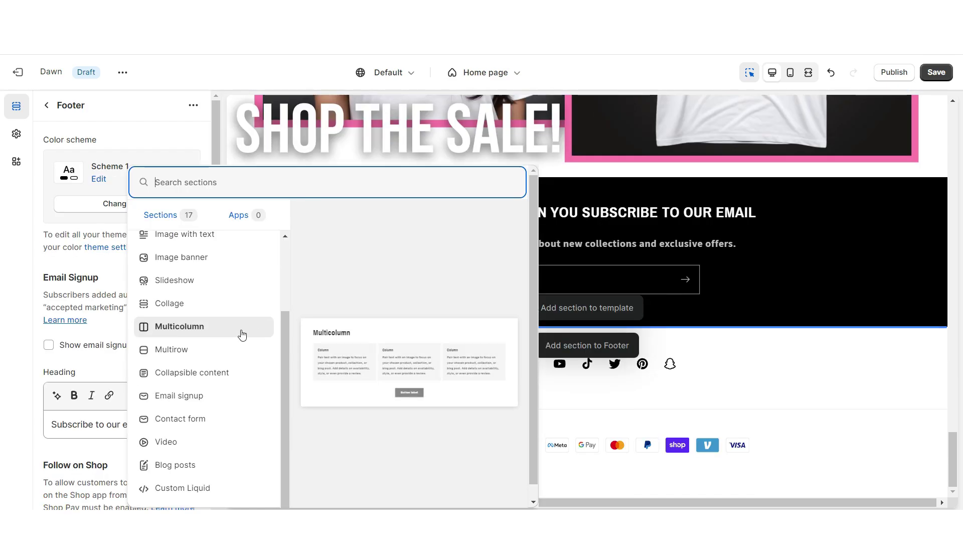
- Add a Multirow section below the signup and select its first row
left_click(201, 349)
left_click(342, 344)
scroll(342, 344, "down", 4)
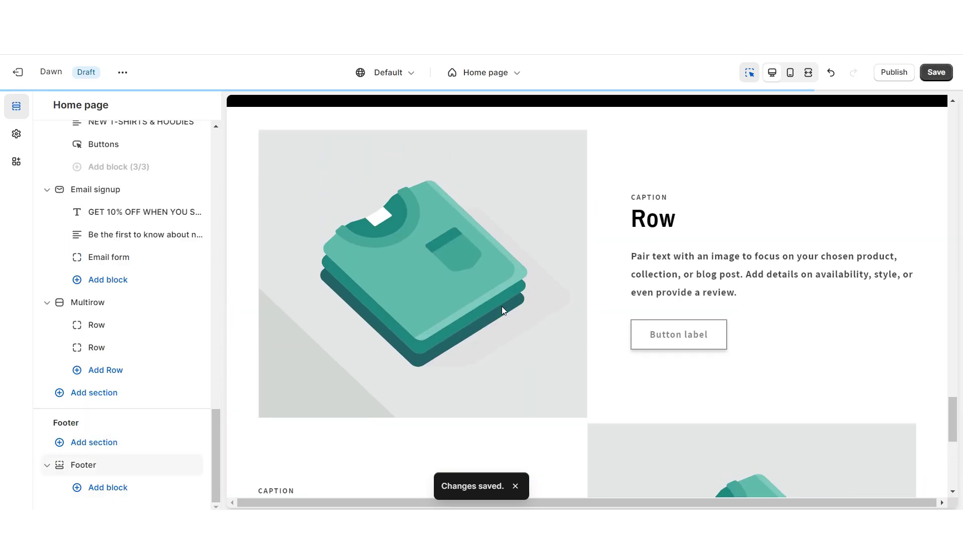
- Give the Multirow rows hooded-model photos and BLOG POST ✦ headings
left_click(767, 173)
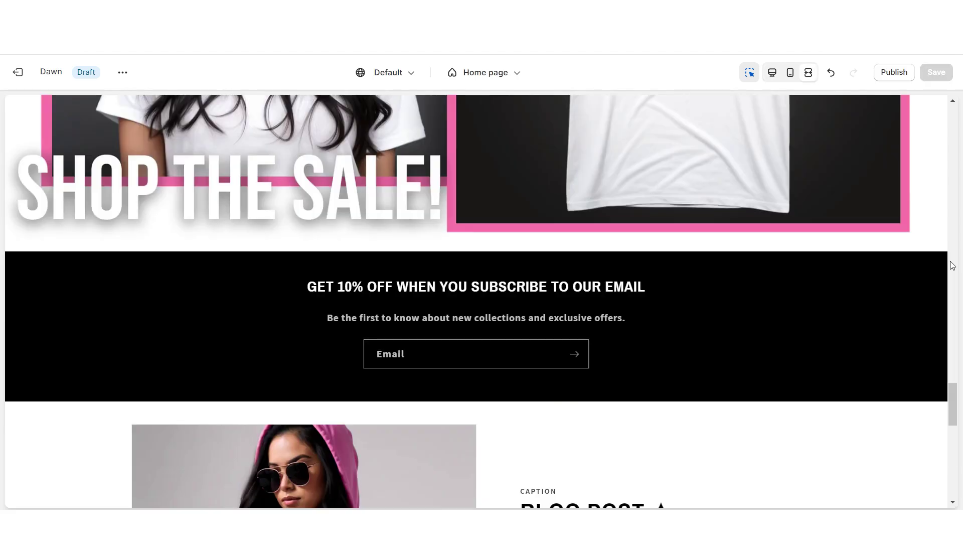
scroll(952, 265, "down", 10)
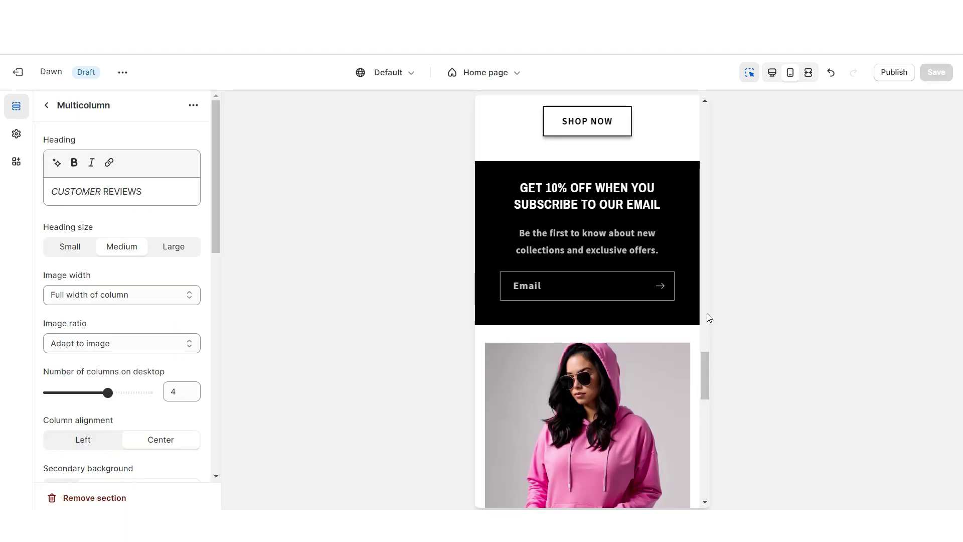
scroll(709, 318, "down", 7)
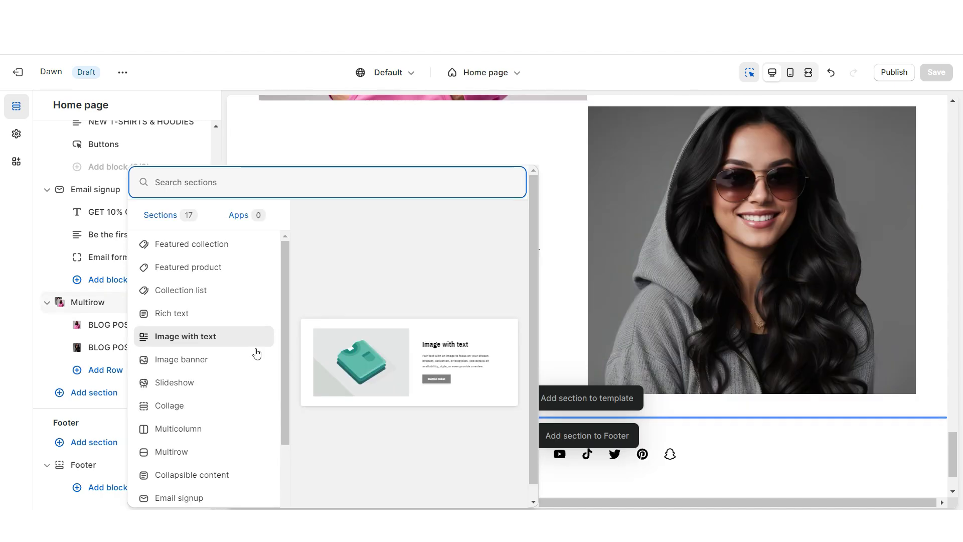
- Add an Image banner section below the blog post rows
left_click(223, 360)
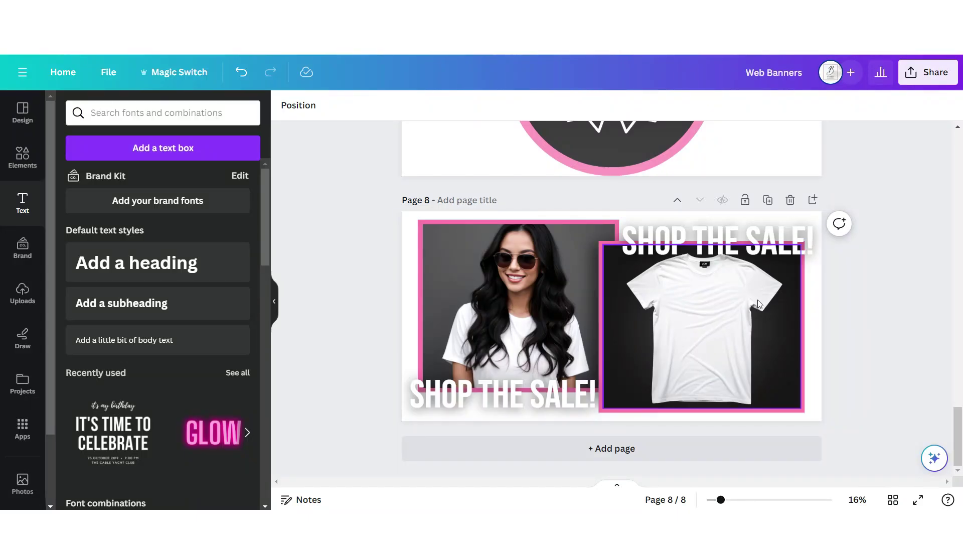
- Build page 9 with three landscape frames, the white-tee photo centred, and an Instagram icon at 18 transparency
left_click(813, 199)
left_click(23, 166)
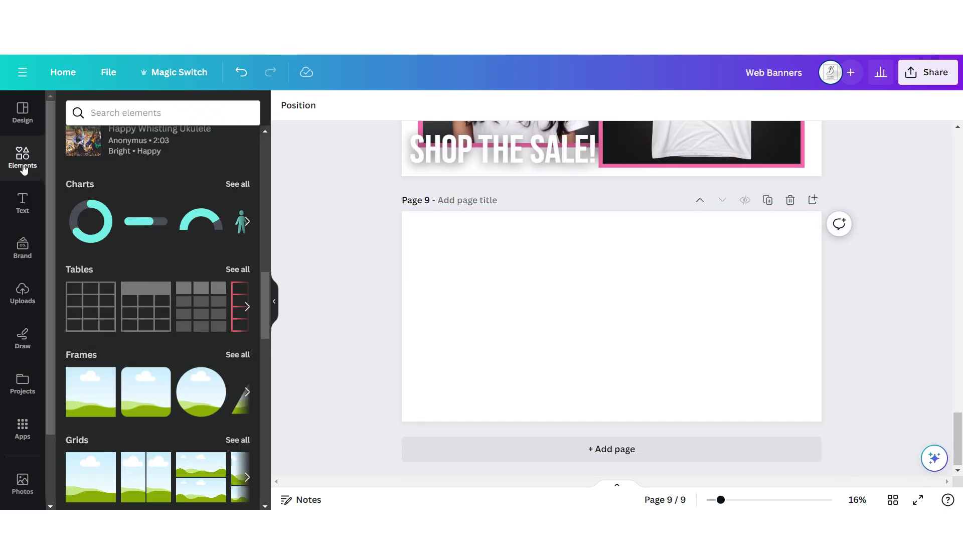
left_click(93, 399)
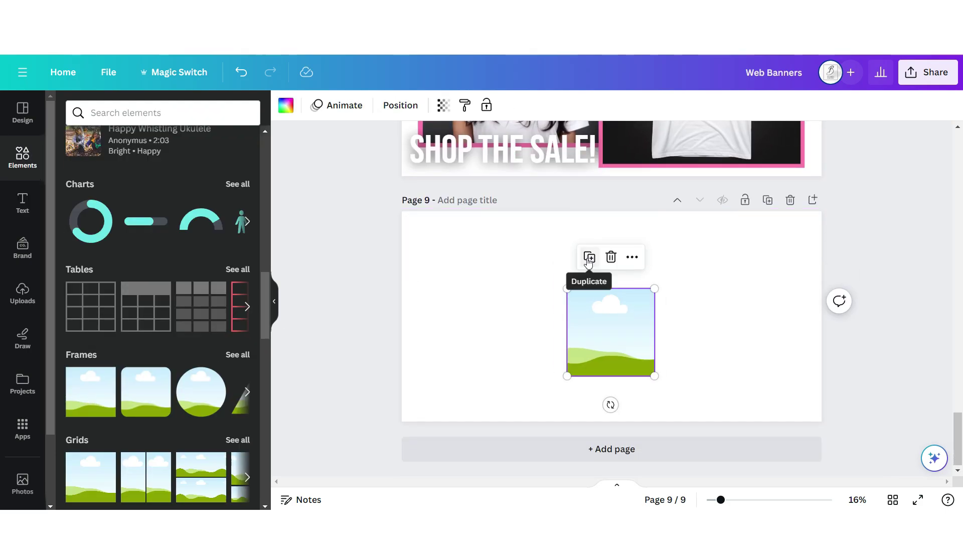
left_click(589, 258)
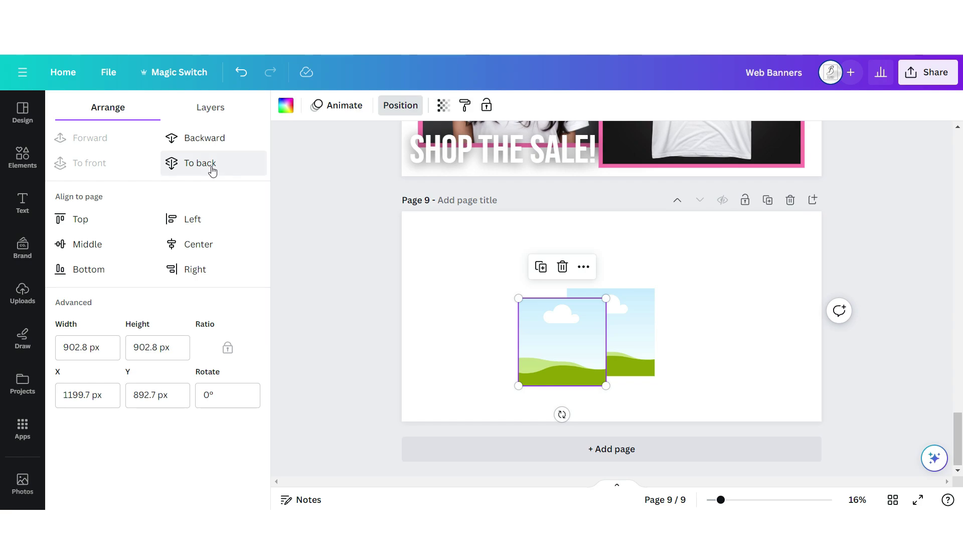
left_click(541, 267)
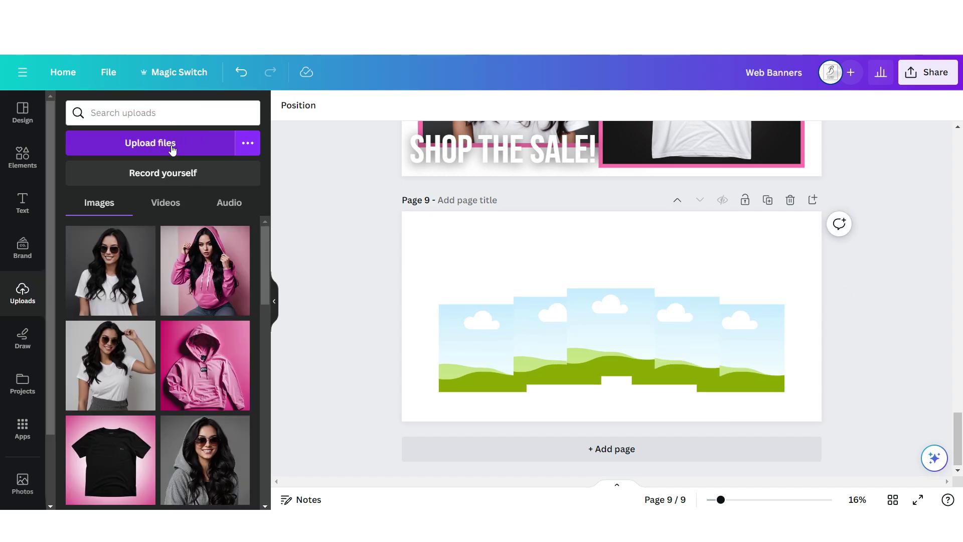
left_click_drag(110, 271, 597, 339)
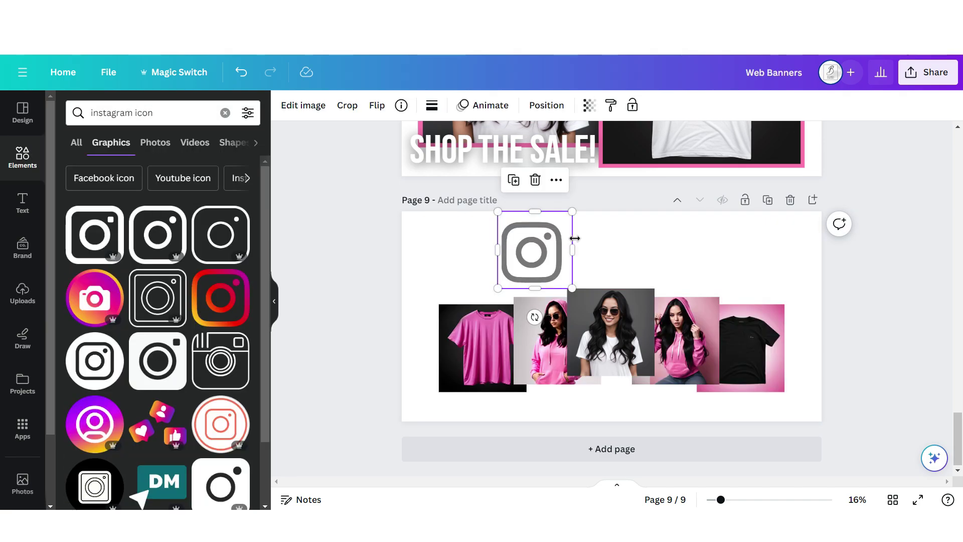
left_click(590, 104)
left_click_drag(585, 155, 491, 156)
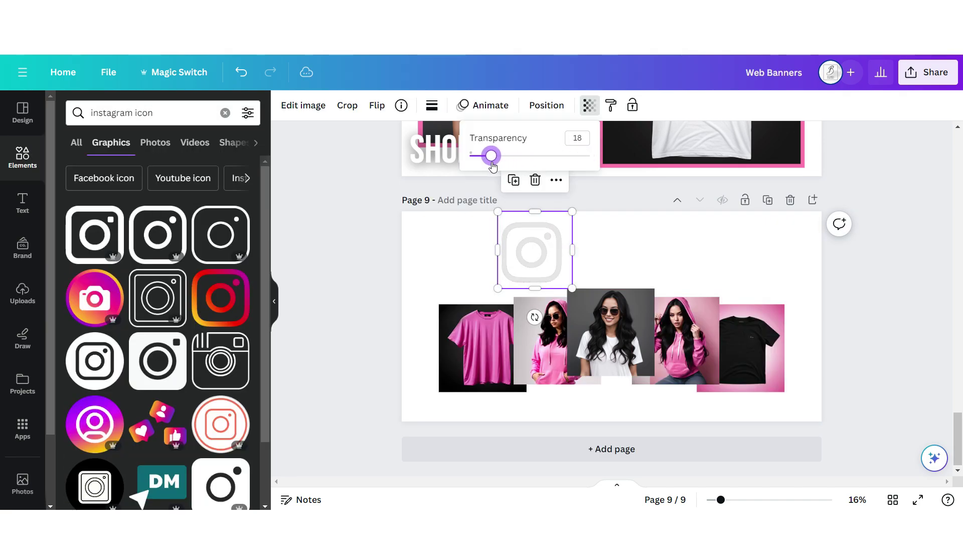
- Add "Let's" in Brittany and bold "CONNECT" in Bebas Neue, enlarge the bottom line, and download as PNG
left_click(22, 203)
left_click(111, 340)
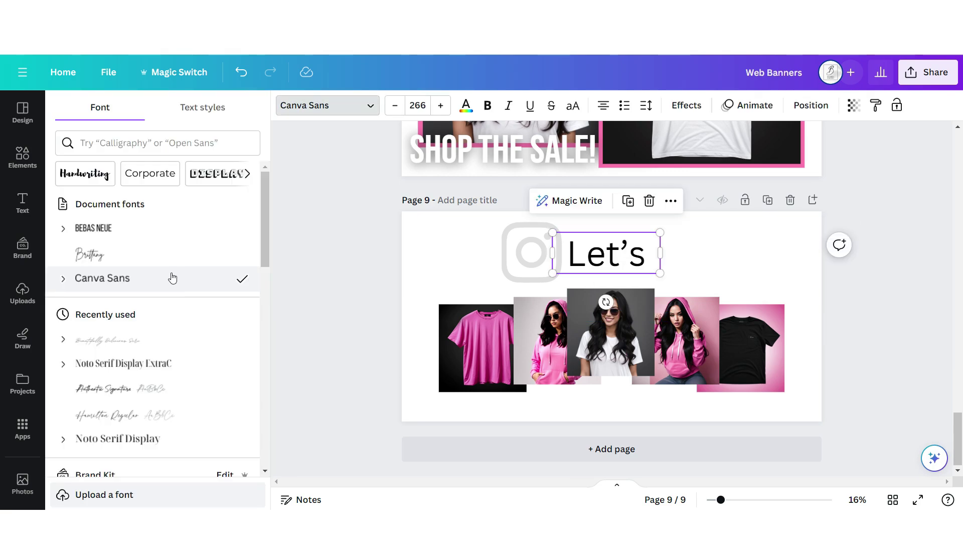
left_click(146, 253)
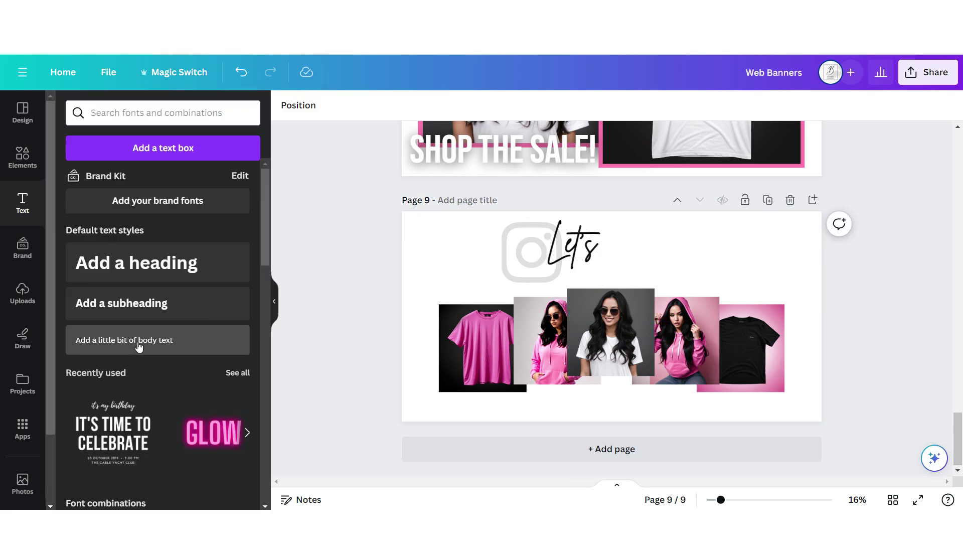
left_click(139, 346)
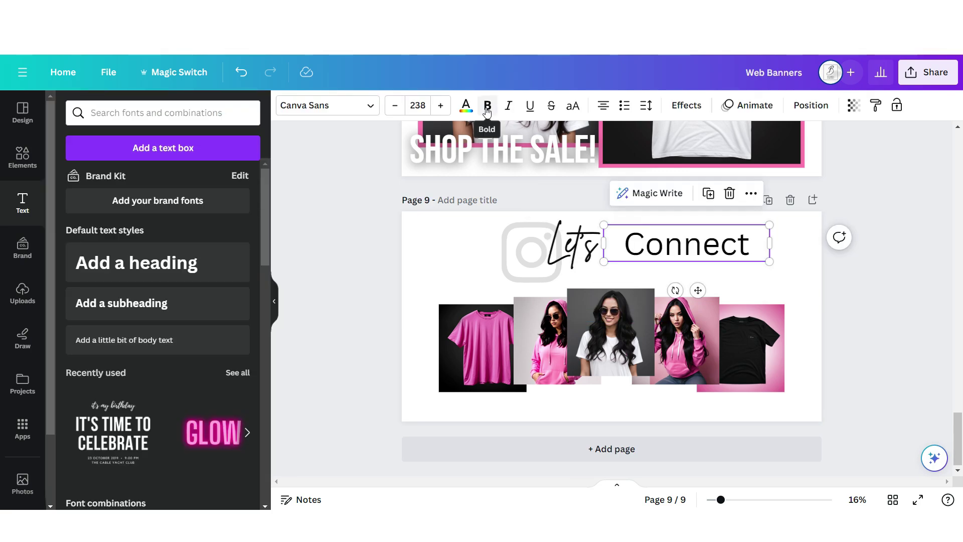
left_click(487, 105)
left_click(328, 105)
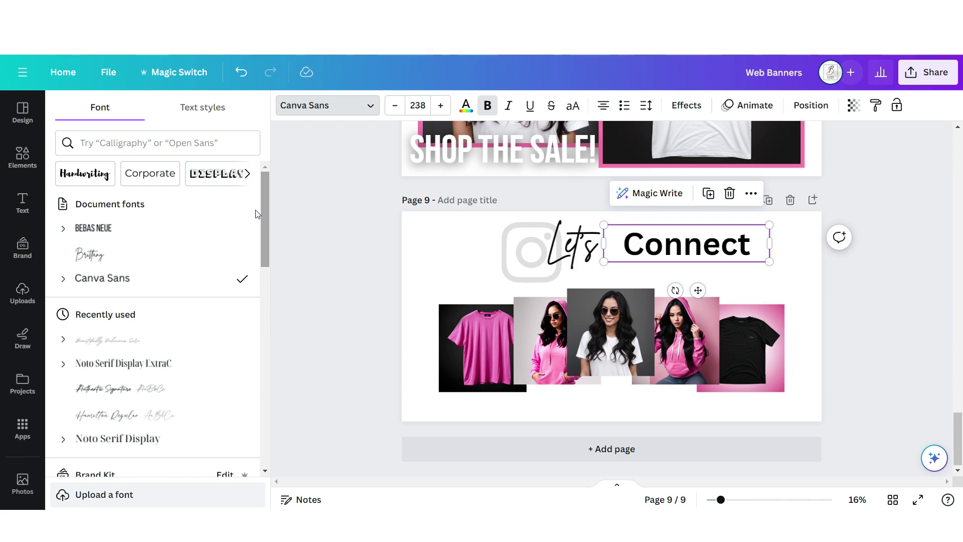
left_click(167, 227)
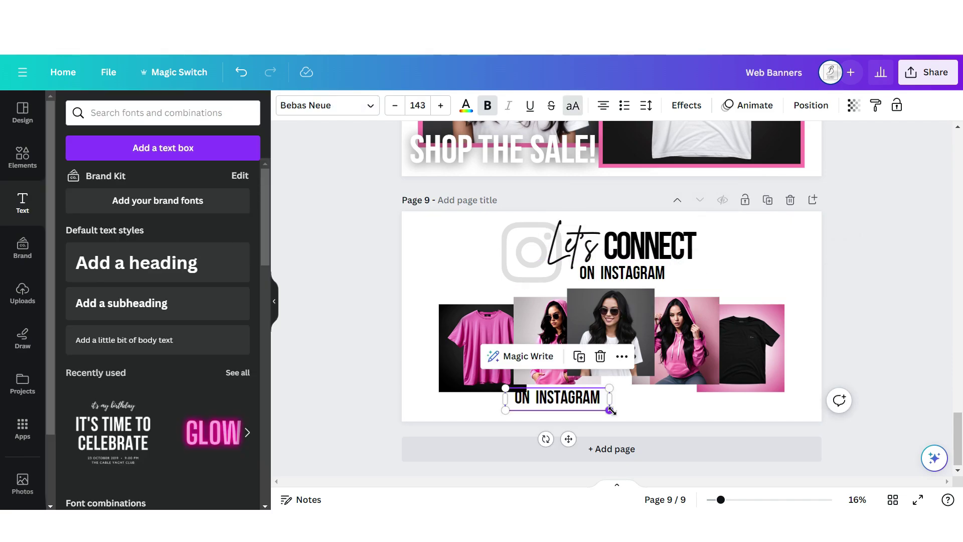
left_click_drag(610, 408, 677, 421)
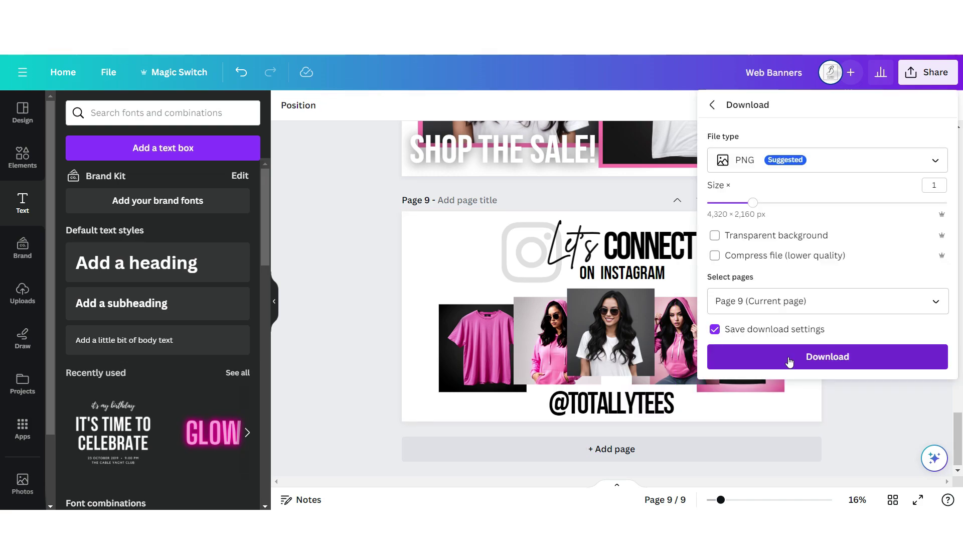
left_click(791, 357)
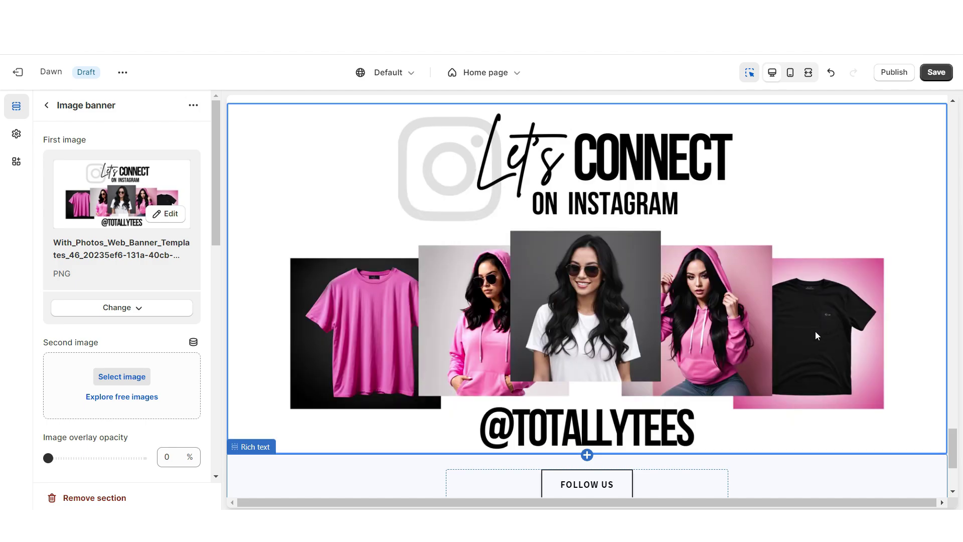
- Set the Instagram image banner's height to Adapt to first image and preview it
scroll(65, 299, "down", 4)
left_click(59, 316)
left_click(75, 330)
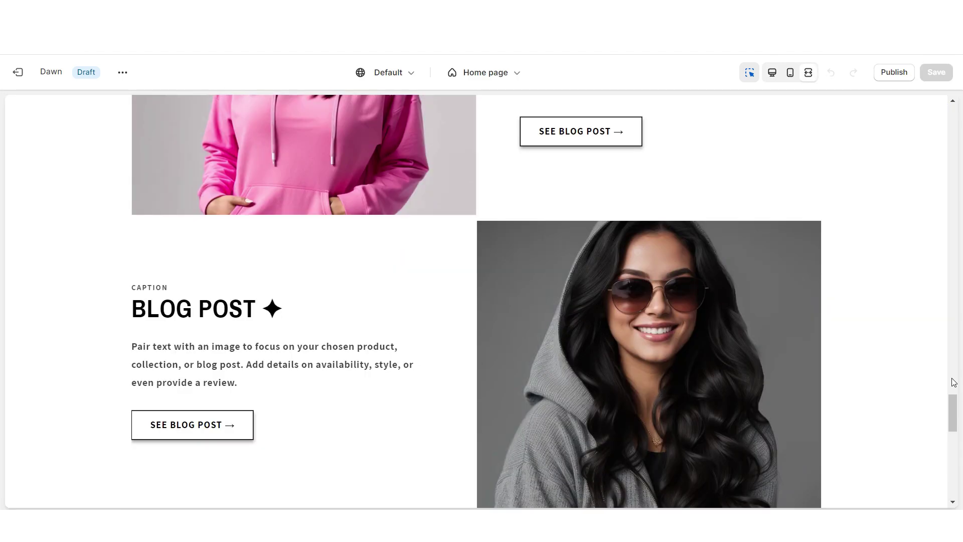
scroll(953, 383, "down", 6)
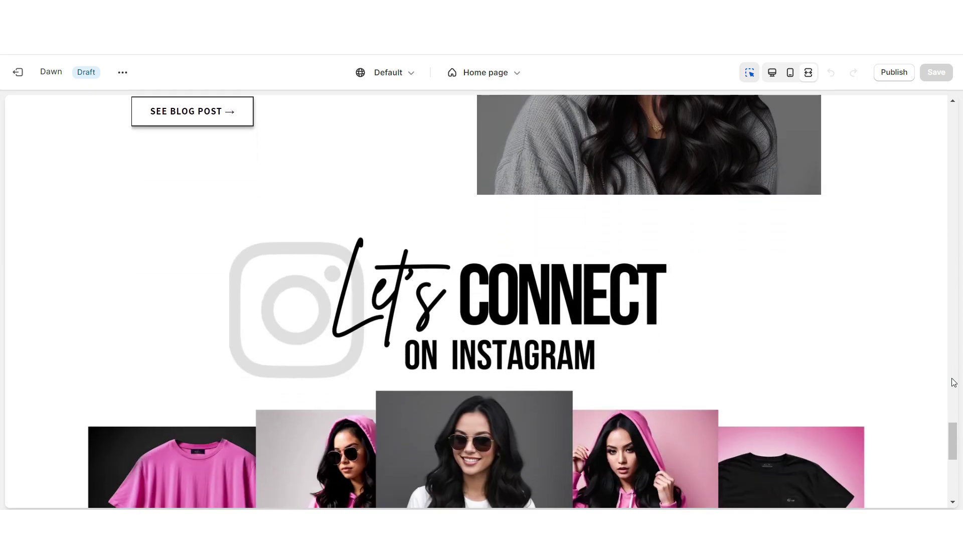
scroll(953, 383, "down", 8)
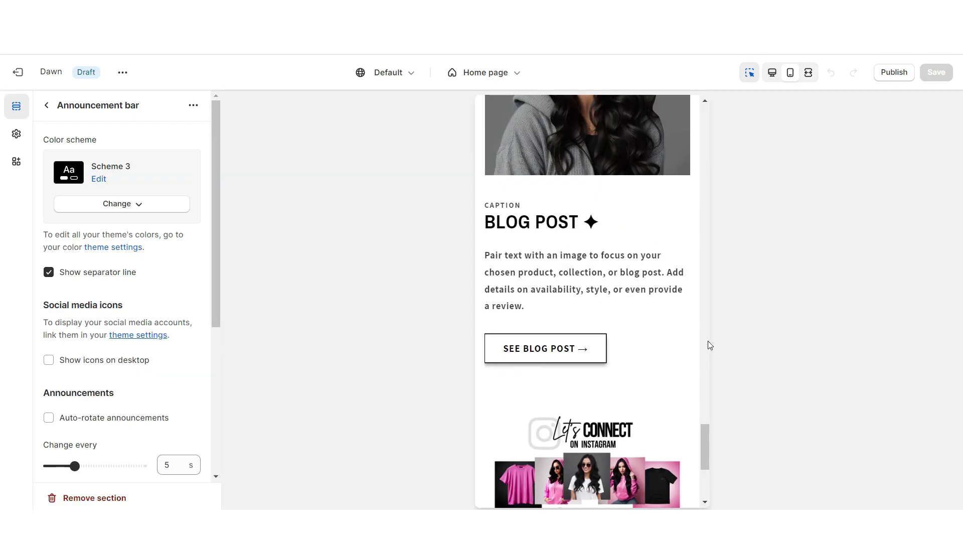